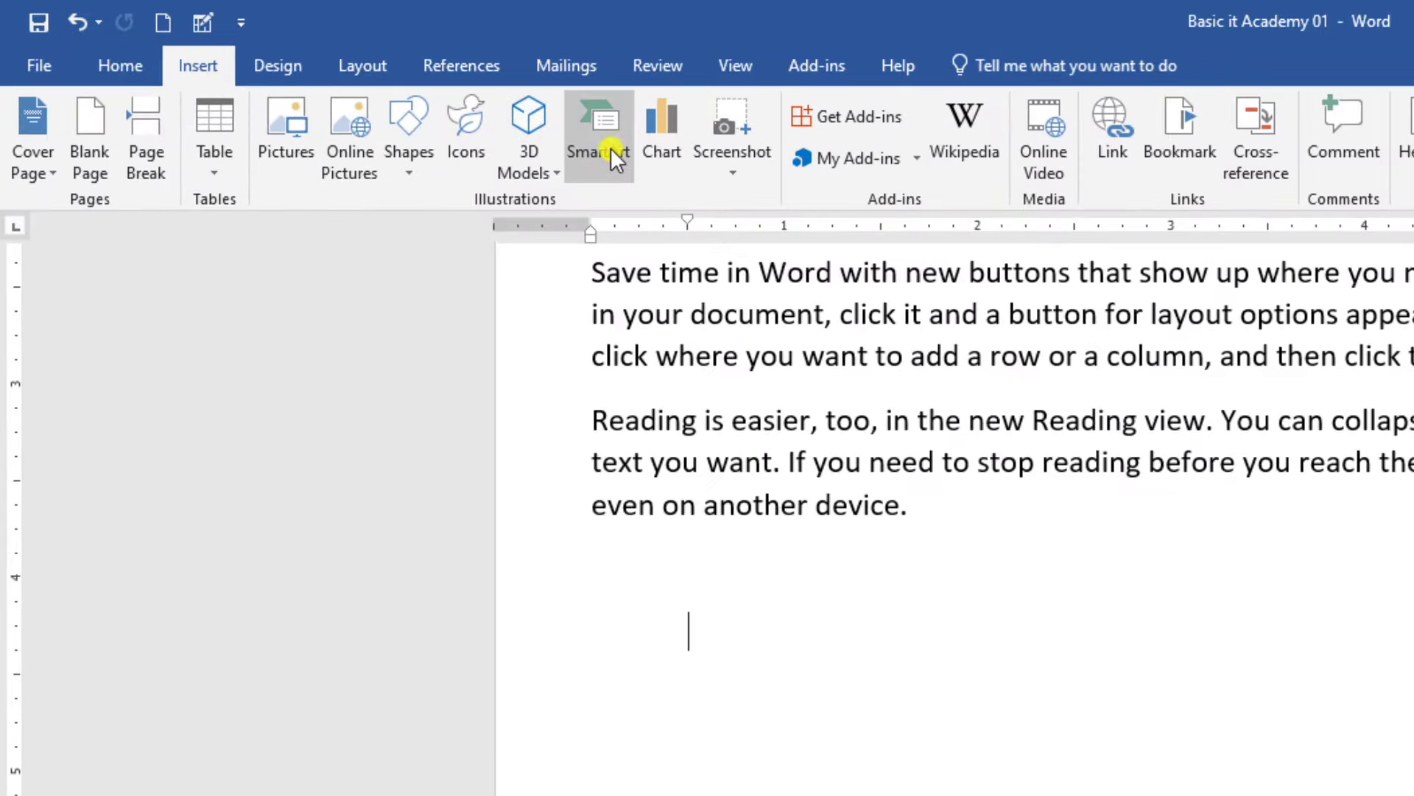
Open the SmartArt graphic chooser and filter it to the List layouts.
{"action": "left_click", "coordinate": [544, 142]}
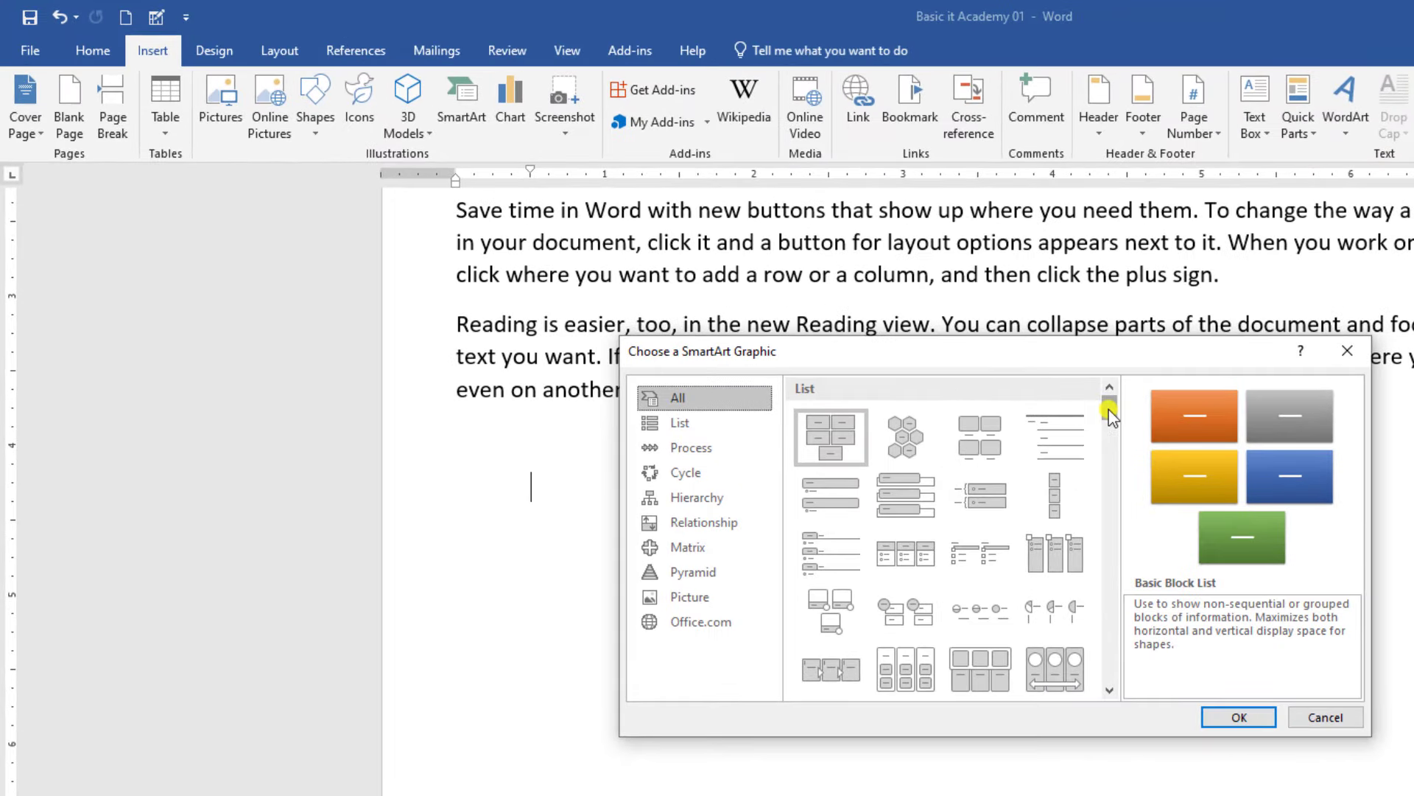
{"action": "mouse_move", "coordinate": [1109, 414]}
{"action": "left_mouse_down"}
{"action": "mouse_move", "coordinate": [1110, 647]}
{"action": "mouse_move", "coordinate": [1127, 391]}
{"action": "left_mouse_up"}
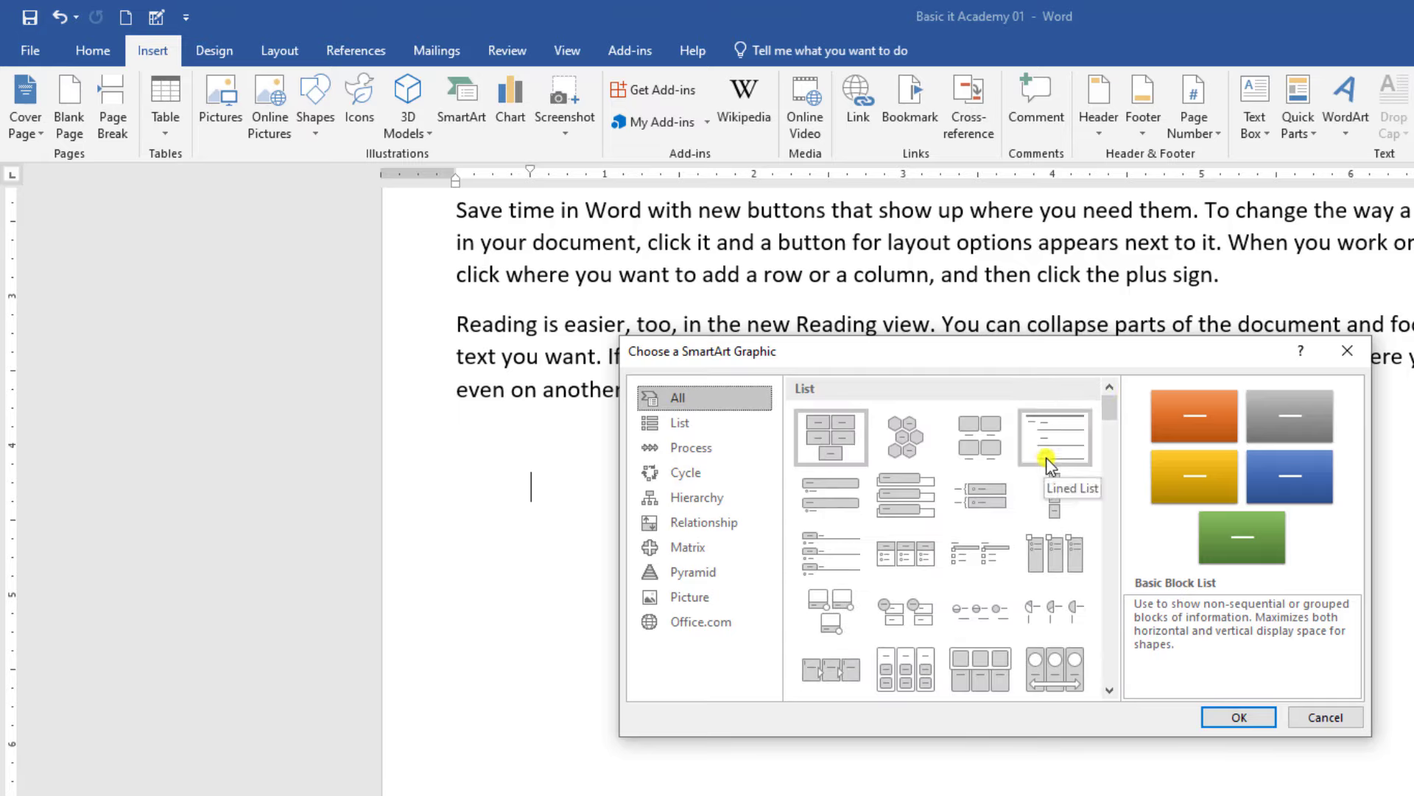
{"action": "left_click", "coordinate": [676, 426]}
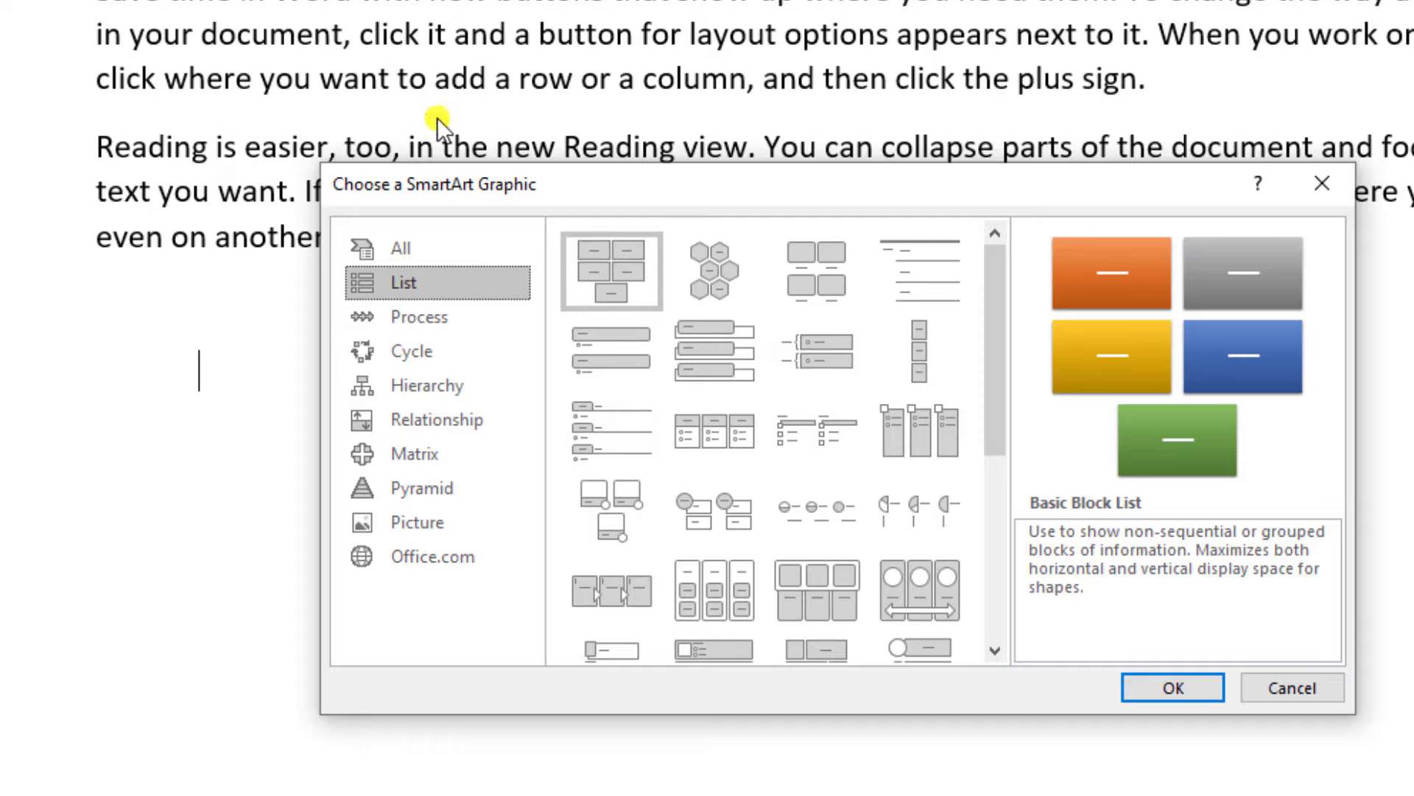
Browse the Process, Cycle, Relationship, Matrix, Pyramid and Picture categories, then return to List.
{"action": "left_click", "coordinate": [422, 322]}
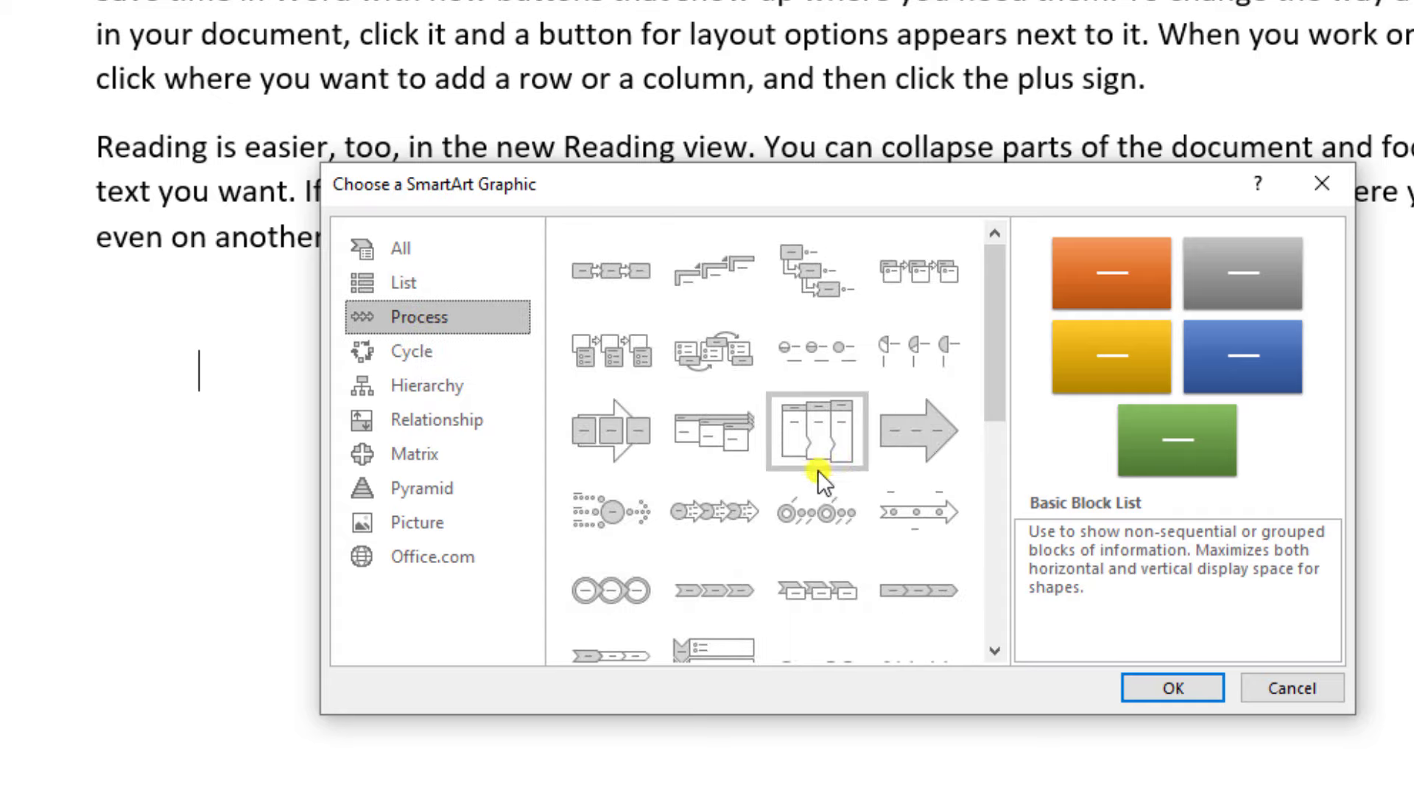
{"action": "left_click", "coordinate": [410, 354]}
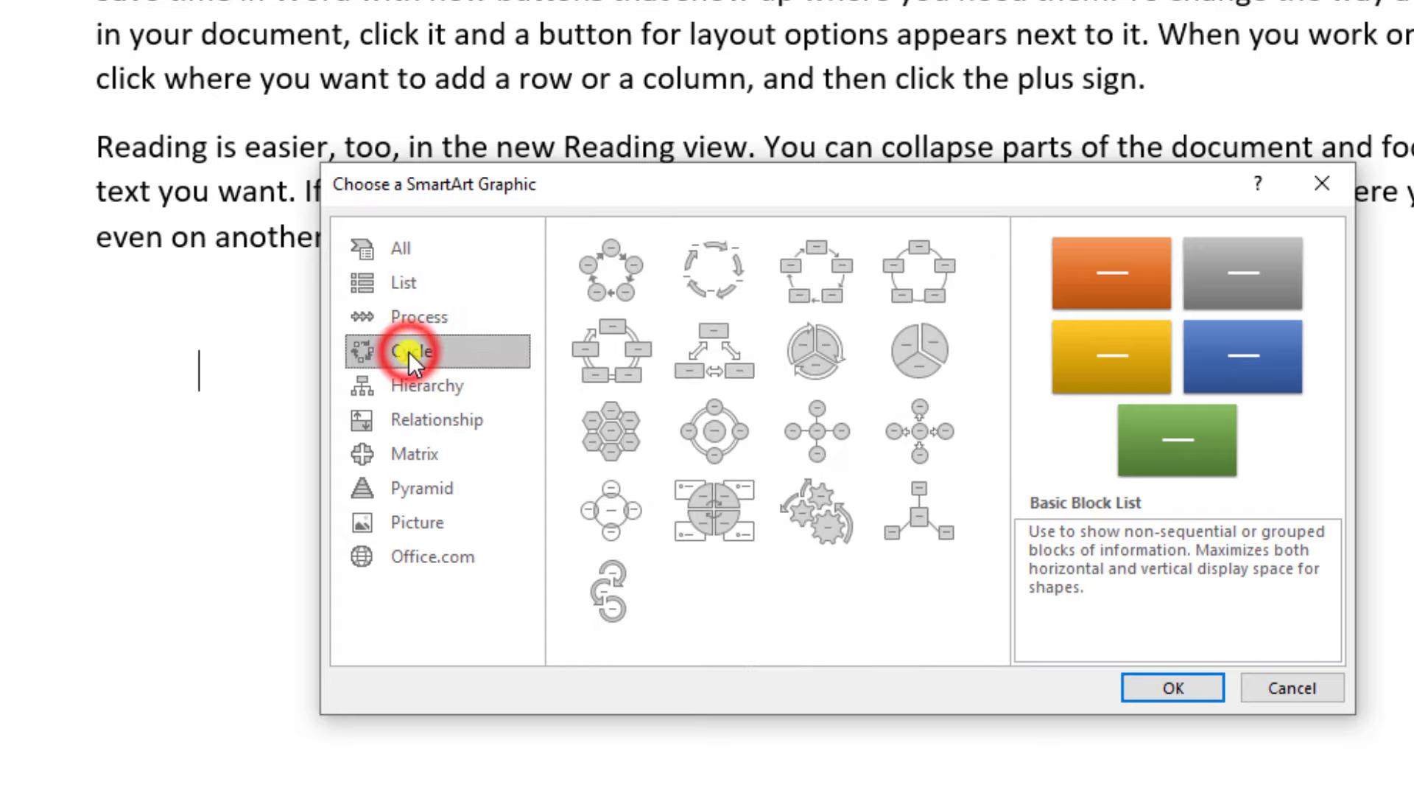
{"action": "left_click", "coordinate": [424, 421]}
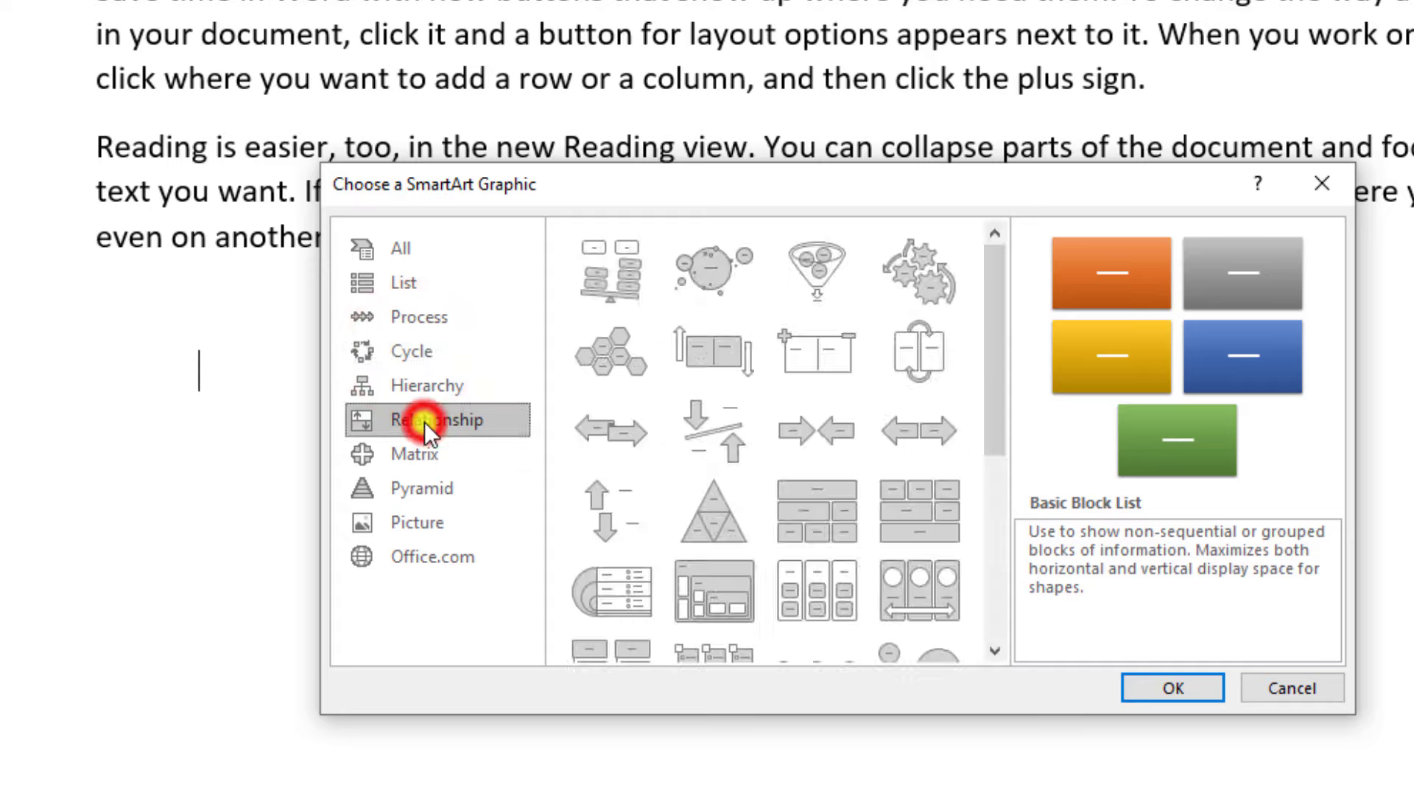
{"action": "left_click", "coordinate": [435, 458]}
{"action": "left_click", "coordinate": [431, 486]}
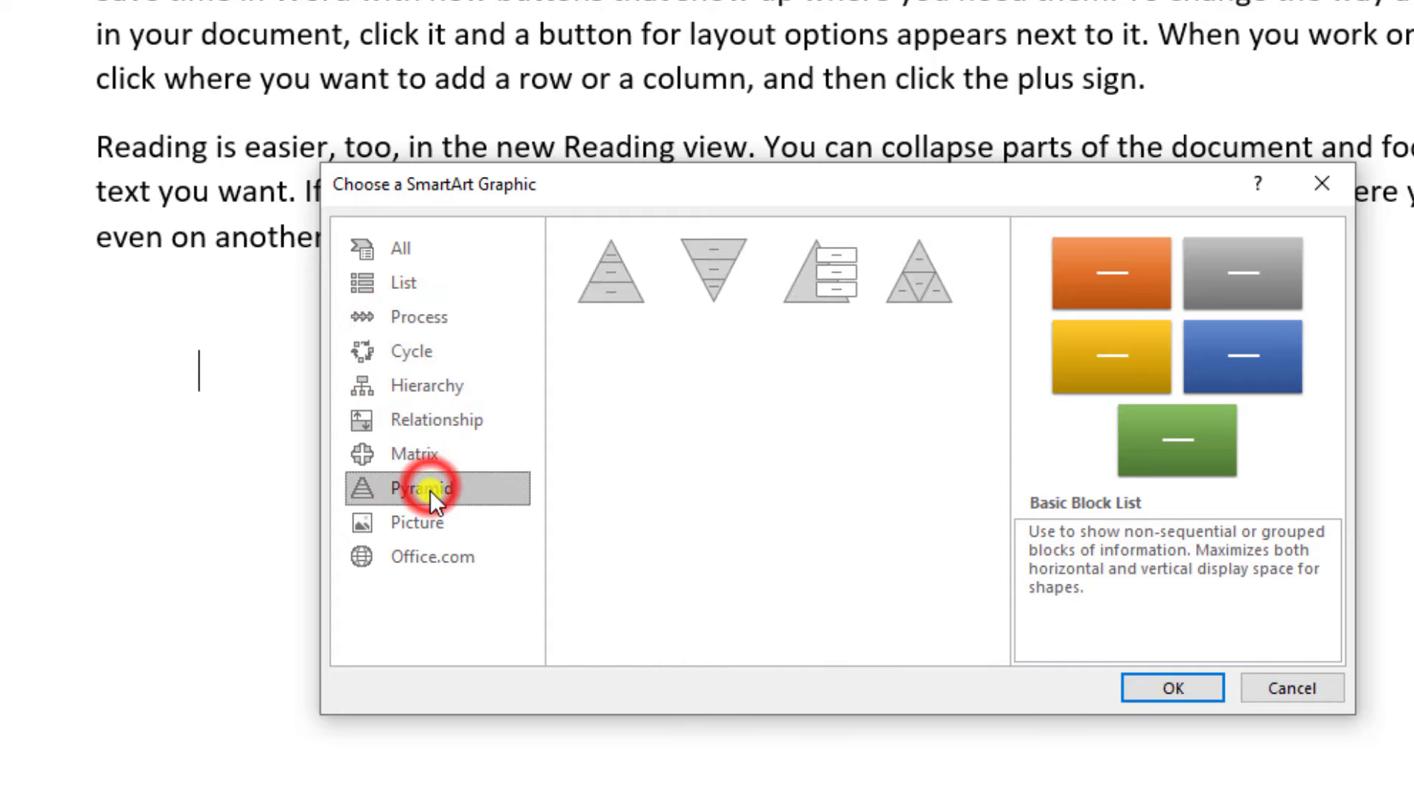
{"action": "left_click", "coordinate": [426, 516]}
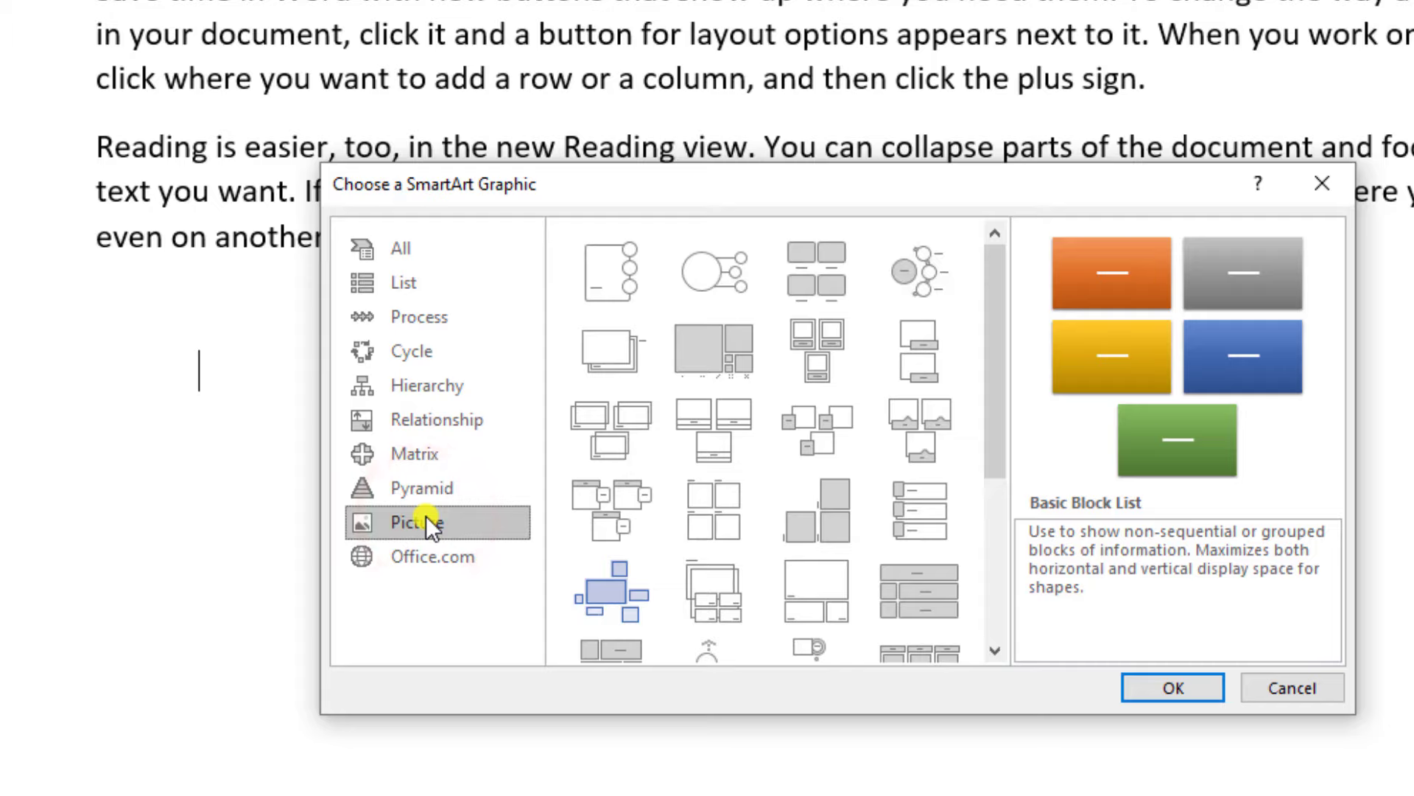
{"action": "left_click", "coordinate": [409, 285]}
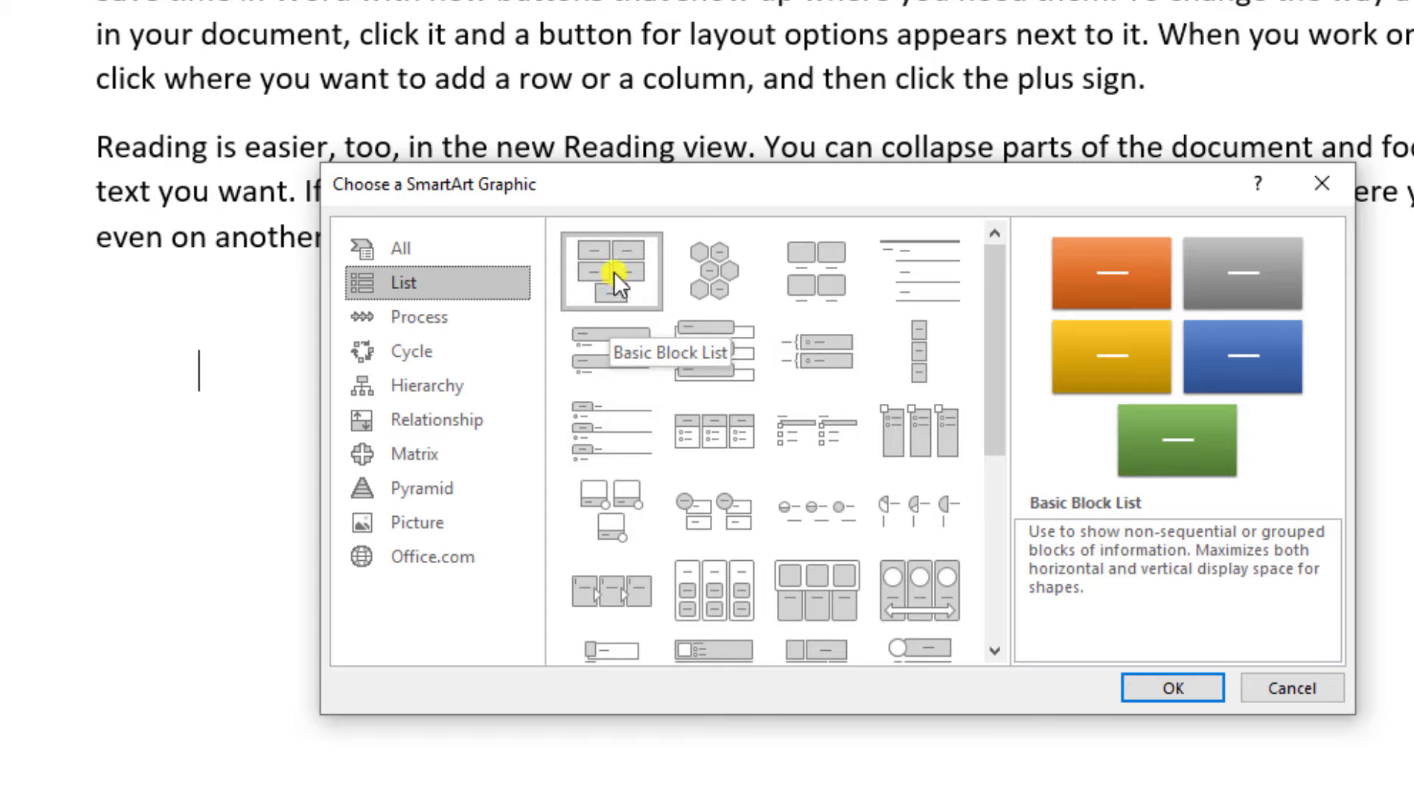
Preview several List layouts, then insert a Basic Block List graphic with five placeholder boxes.
{"action": "left_click", "coordinate": [613, 272]}
{"action": "left_click", "coordinate": [727, 272]}
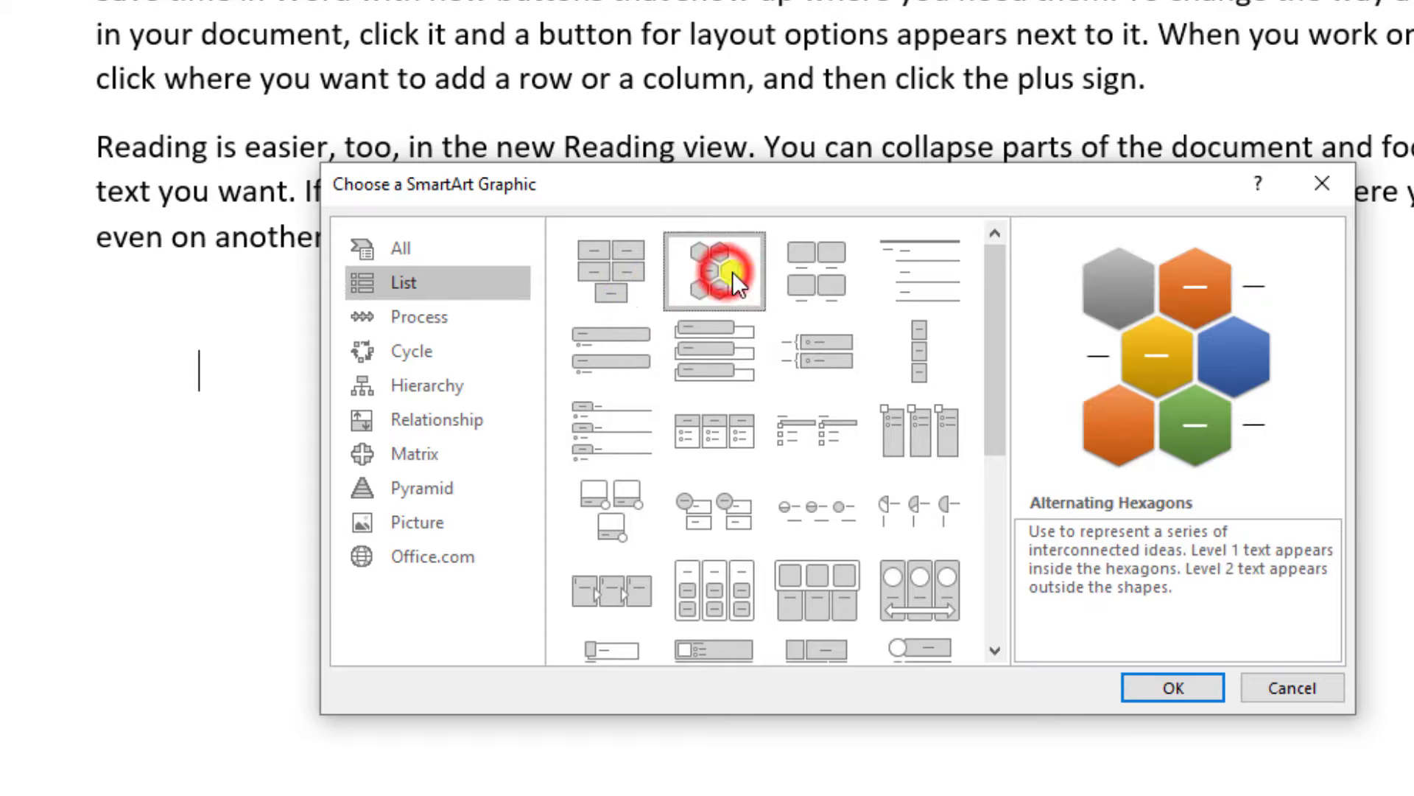
{"action": "left_click", "coordinate": [813, 272]}
{"action": "left_click", "coordinate": [921, 272]}
{"action": "left_click", "coordinate": [924, 372]}
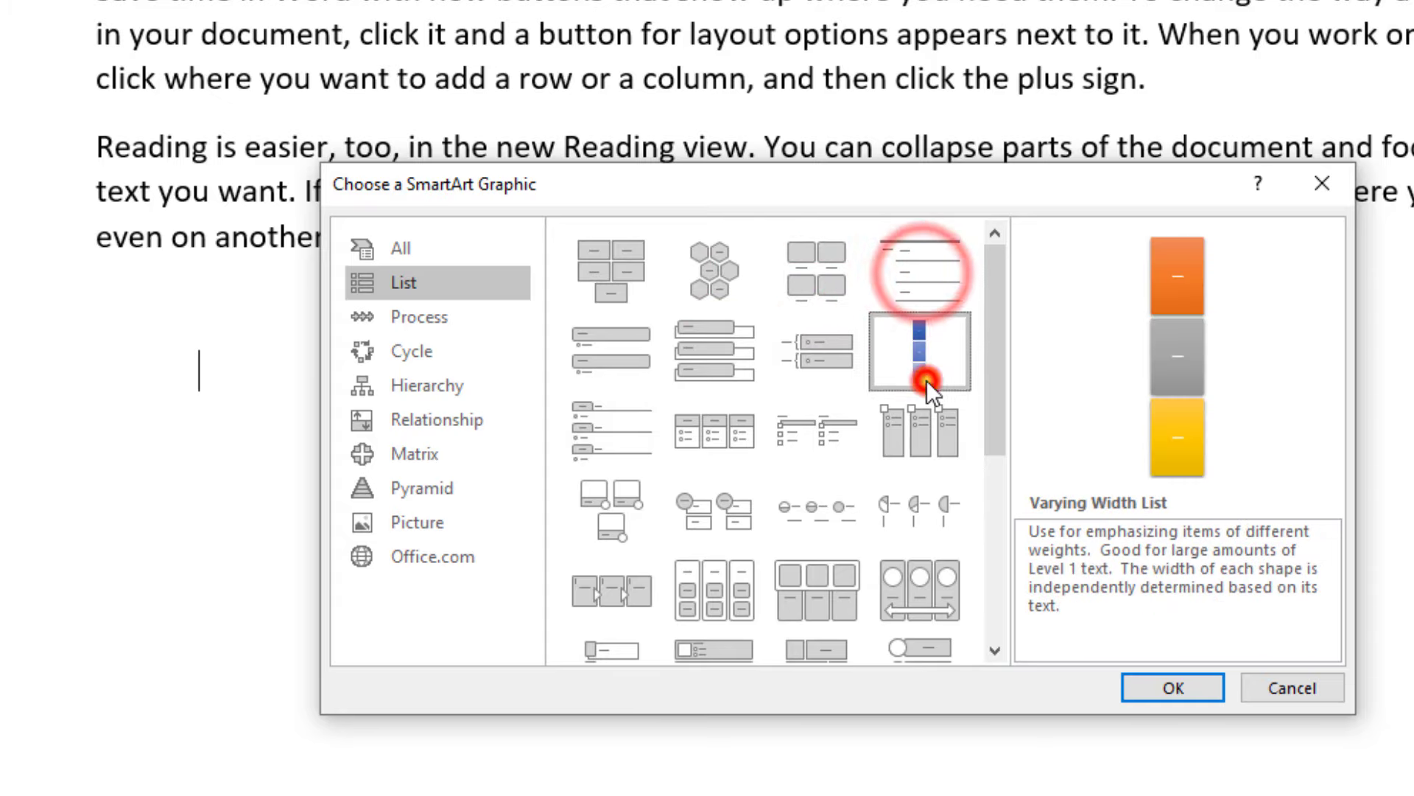
{"action": "left_click", "coordinate": [917, 421]}
{"action": "left_click", "coordinate": [813, 423]}
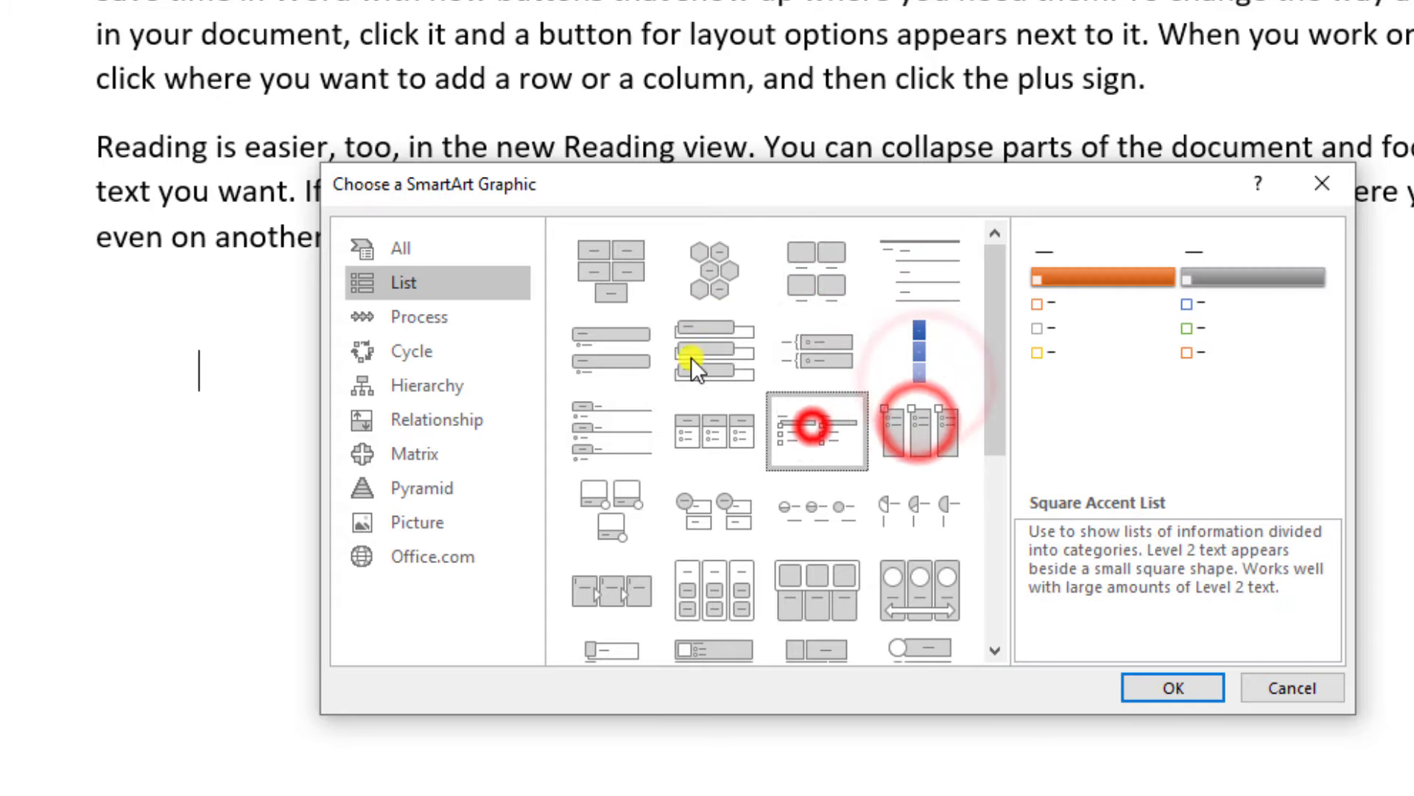
{"action": "left_click", "coordinate": [605, 269]}
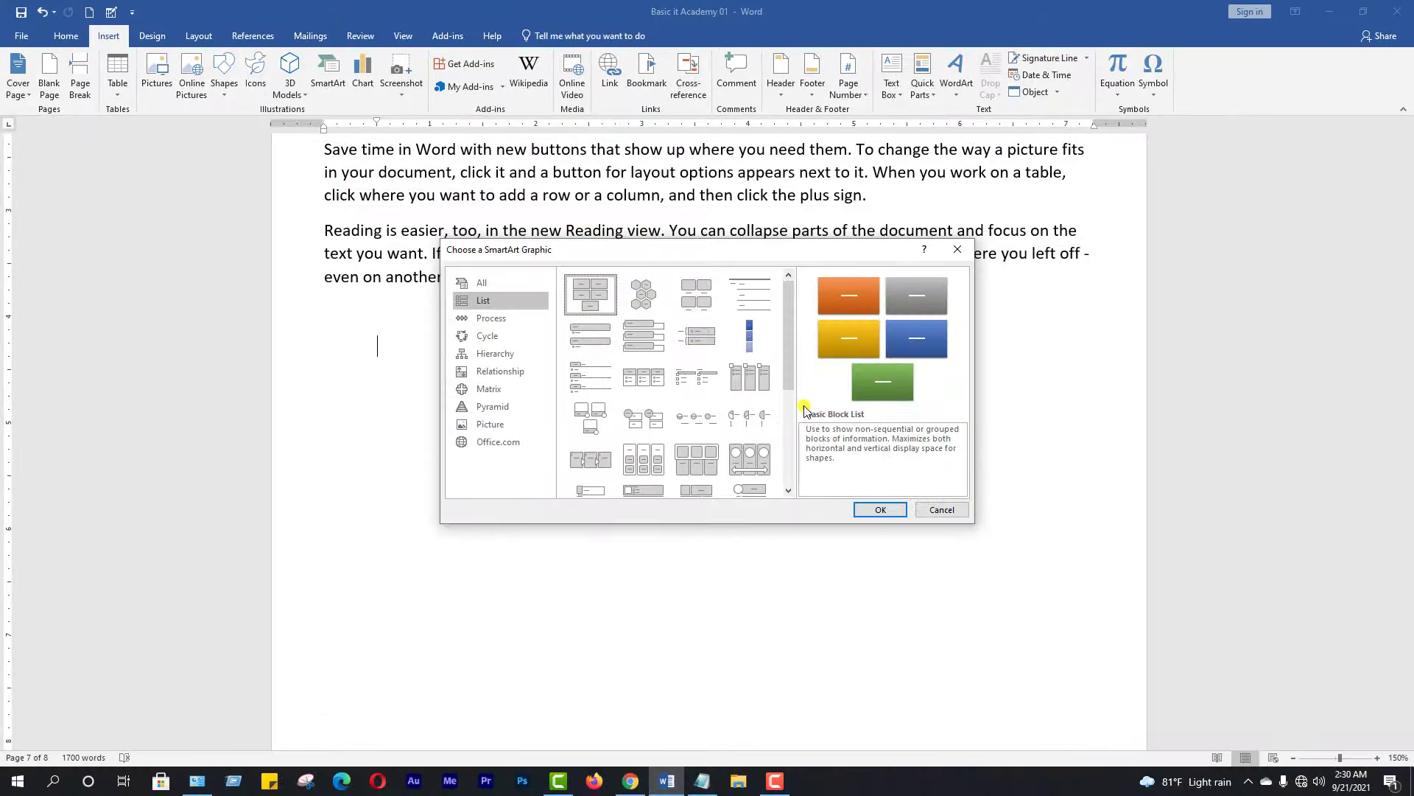
{"action": "left_click", "coordinate": [881, 510]}
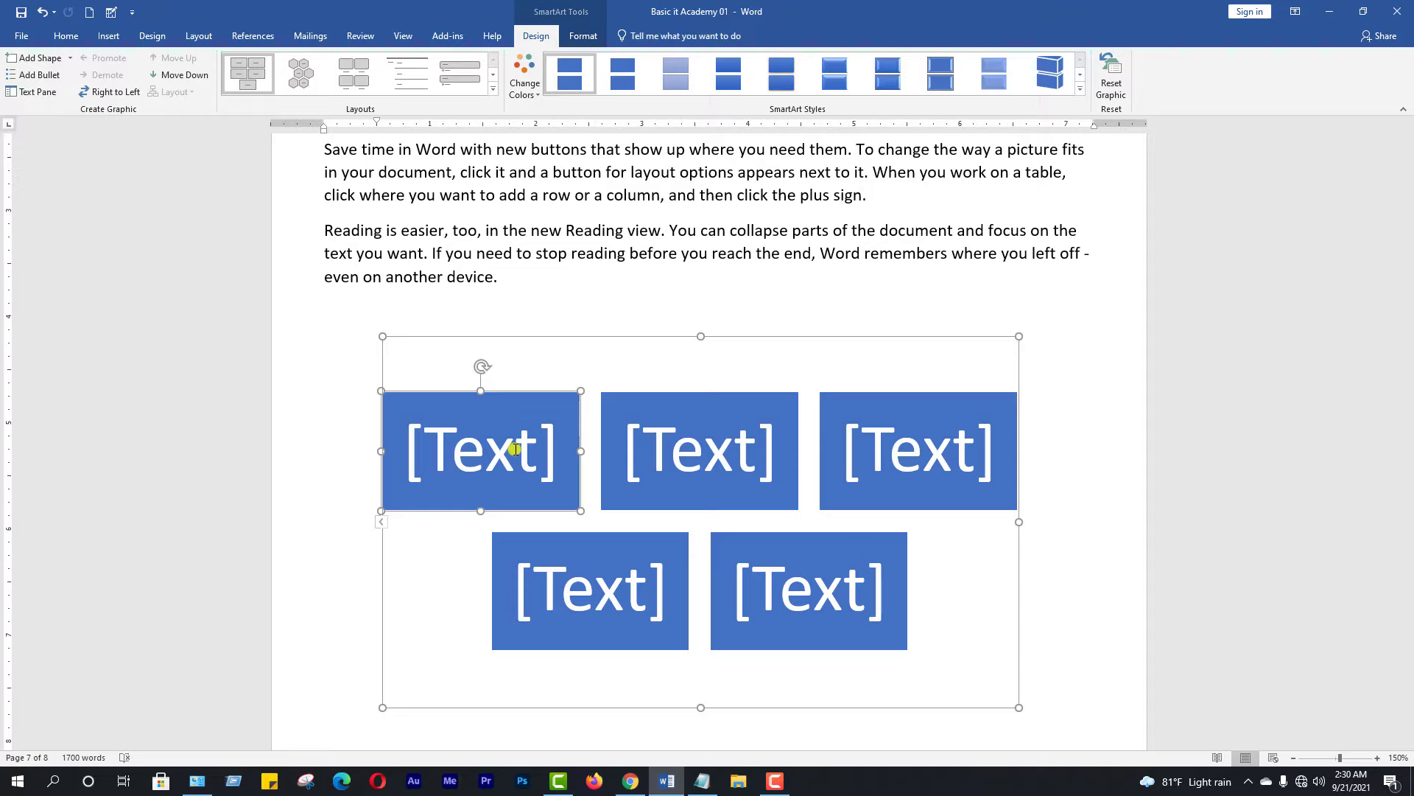
Fill the five SmartArt boxes with World, Bangladesh, Dhaka, Mohammadpur and Basic it Academy.
{"action": "left_click", "coordinate": [515, 449]}
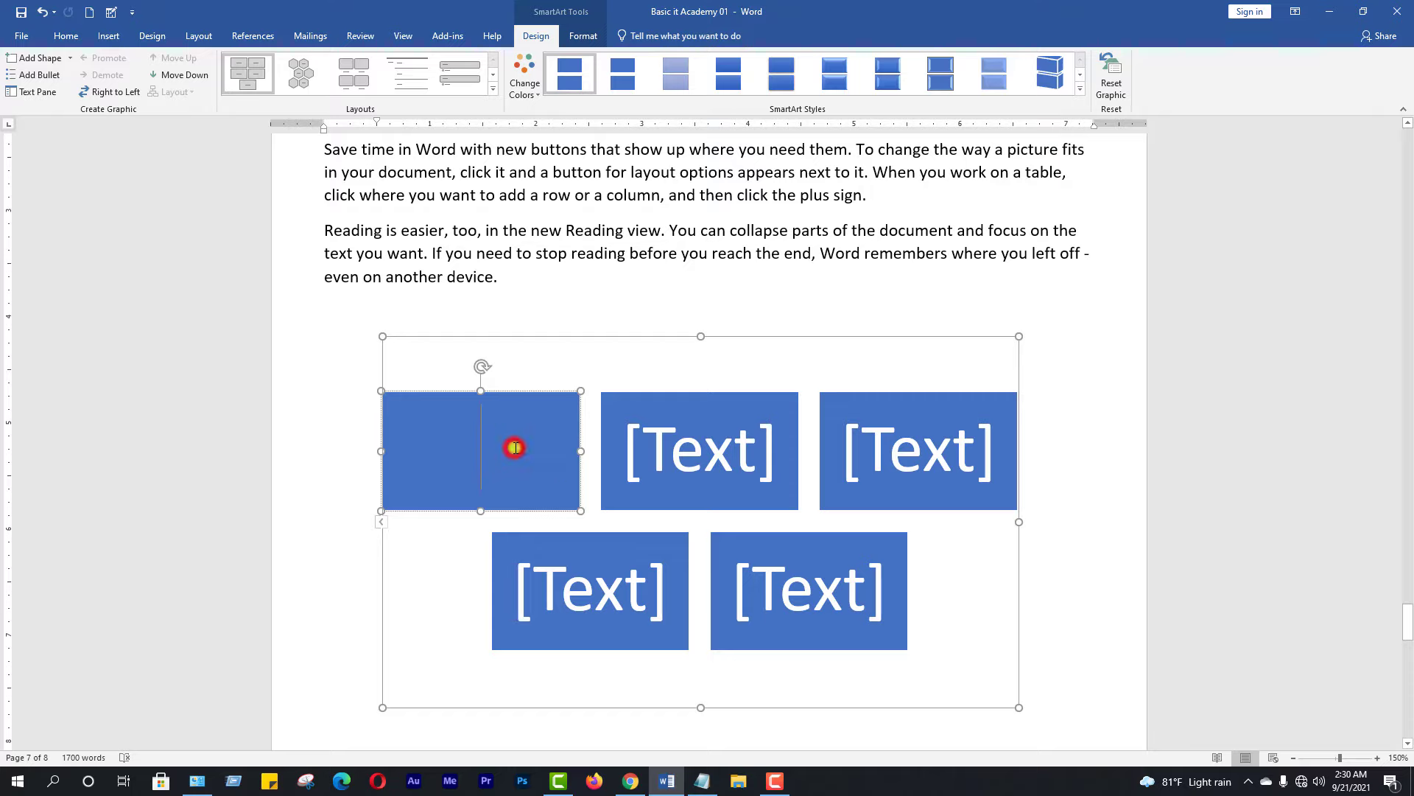
{"action": "type", "text": "World"}
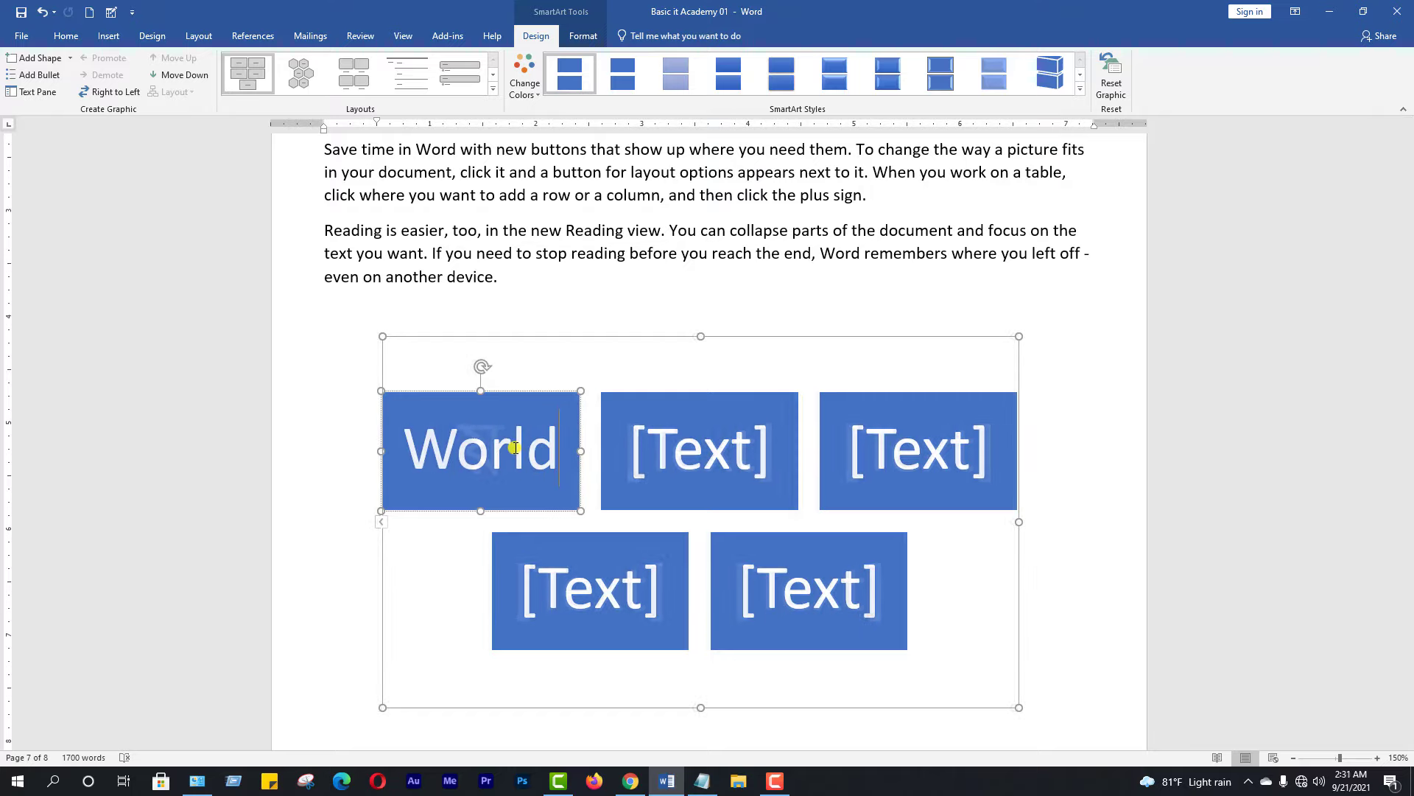
{"action": "left_click", "coordinate": [716, 456]}
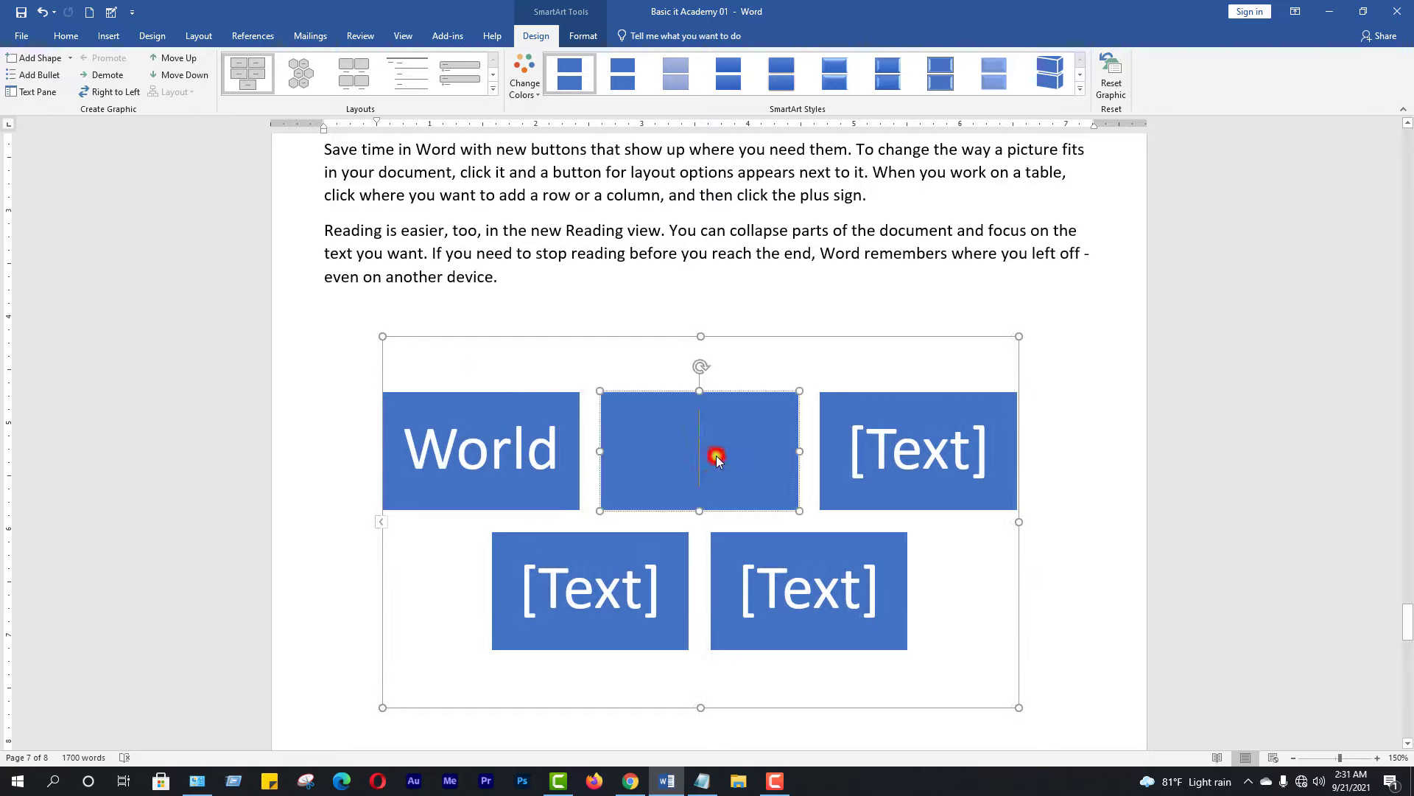
{"action": "type", "text": "Ban"}
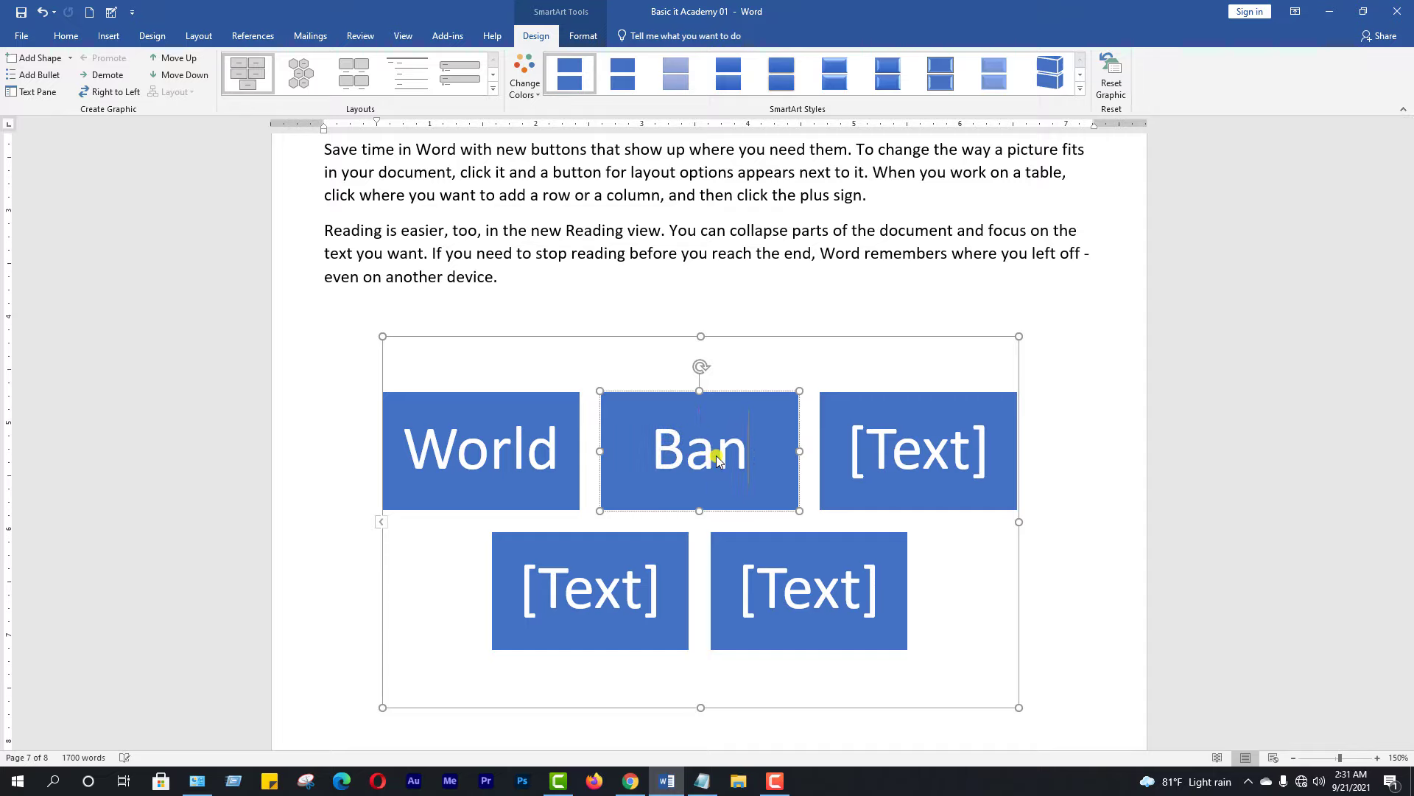
{"action": "type", "text": "g"}
{"action": "type", "text": "ladesh"}
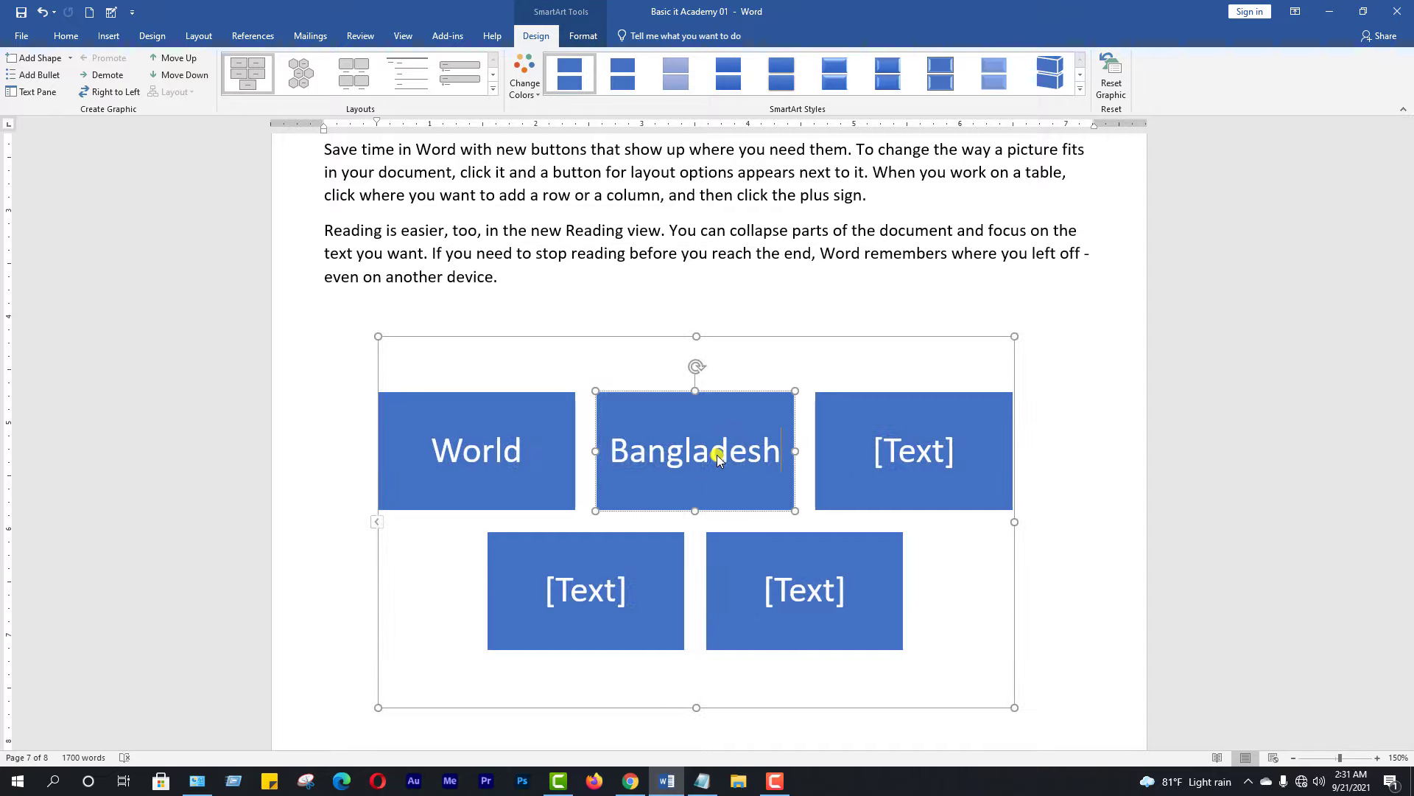
{"action": "left_click", "coordinate": [918, 452]}
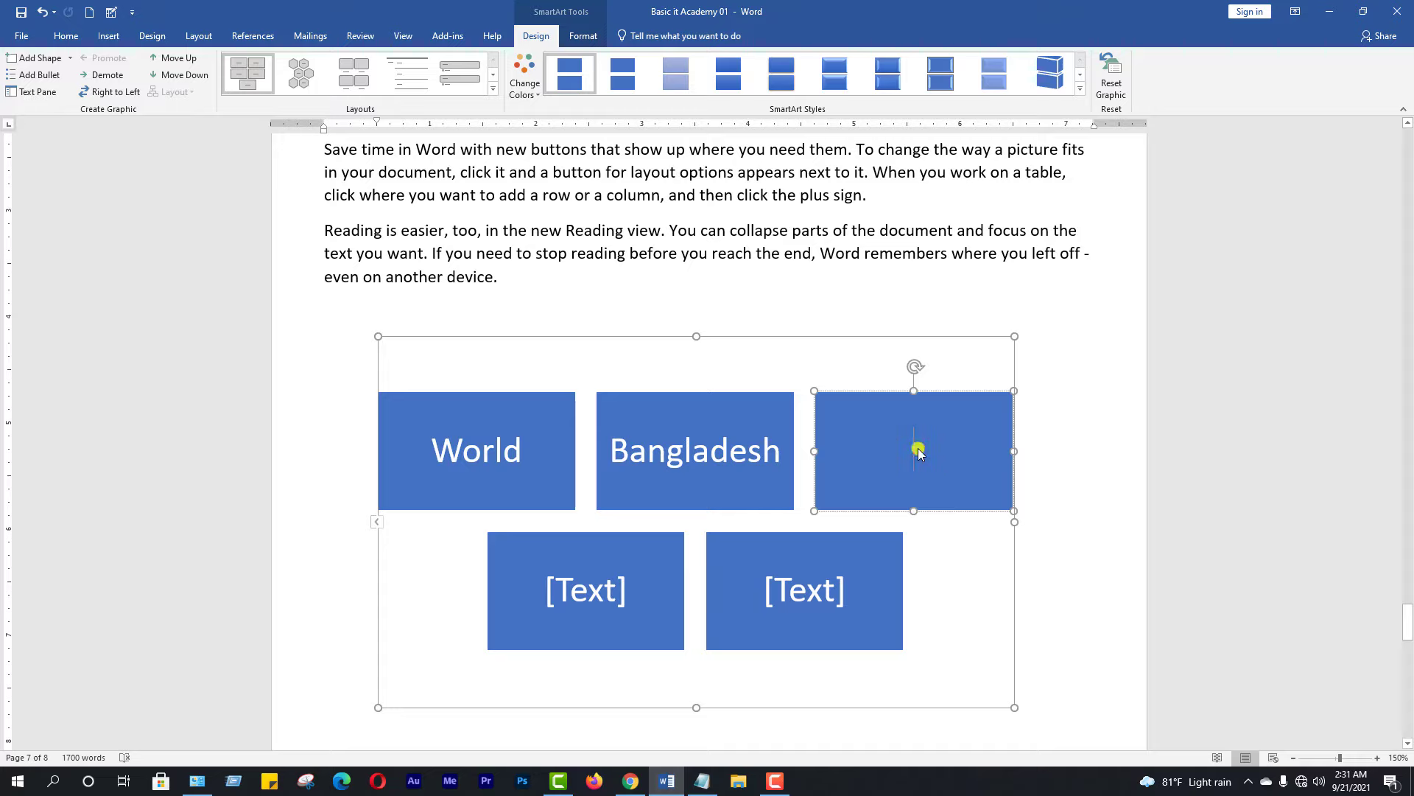
{"action": "type", "text": "Dhaka"}
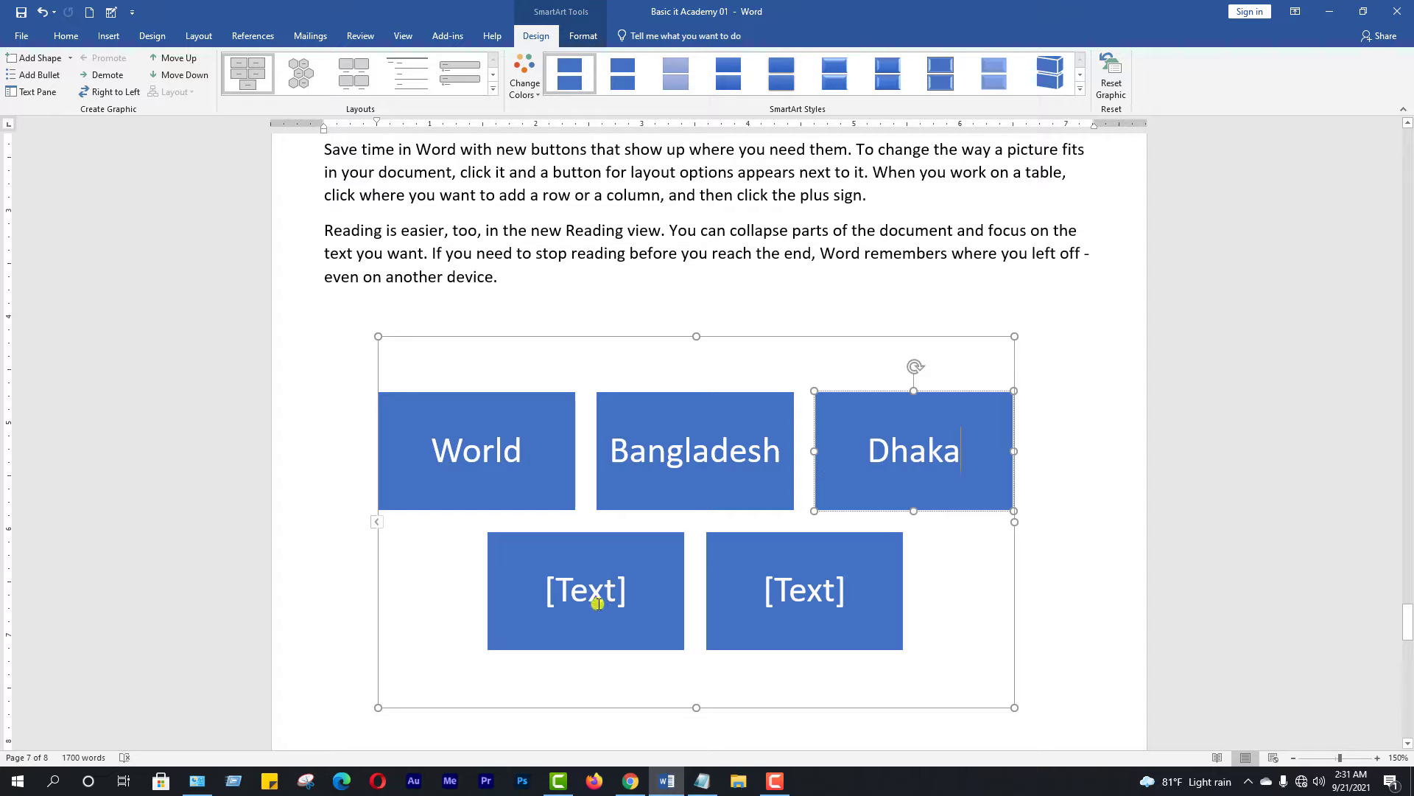
{"action": "left_click", "coordinate": [595, 604]}
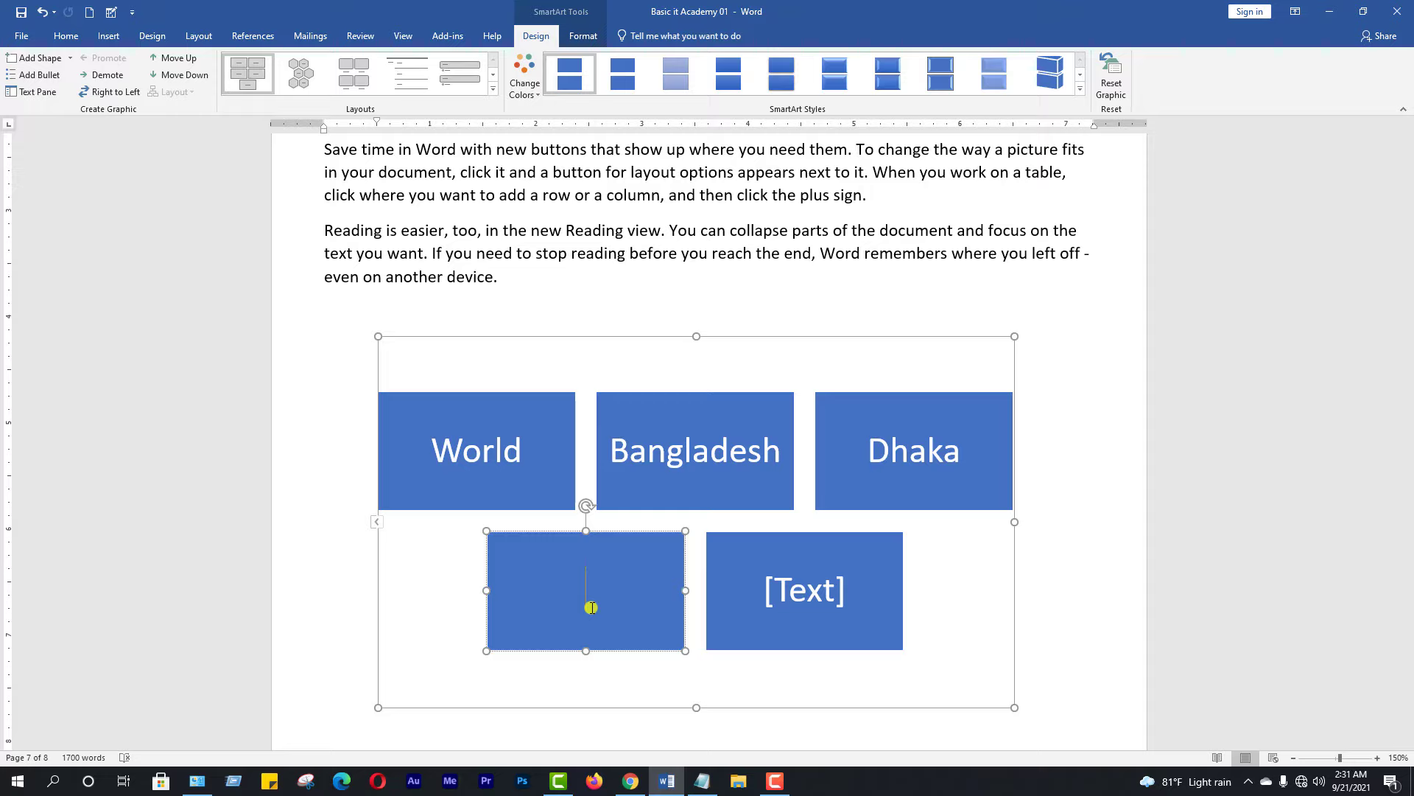
{"action": "type", "text": "Mohammadpur"}
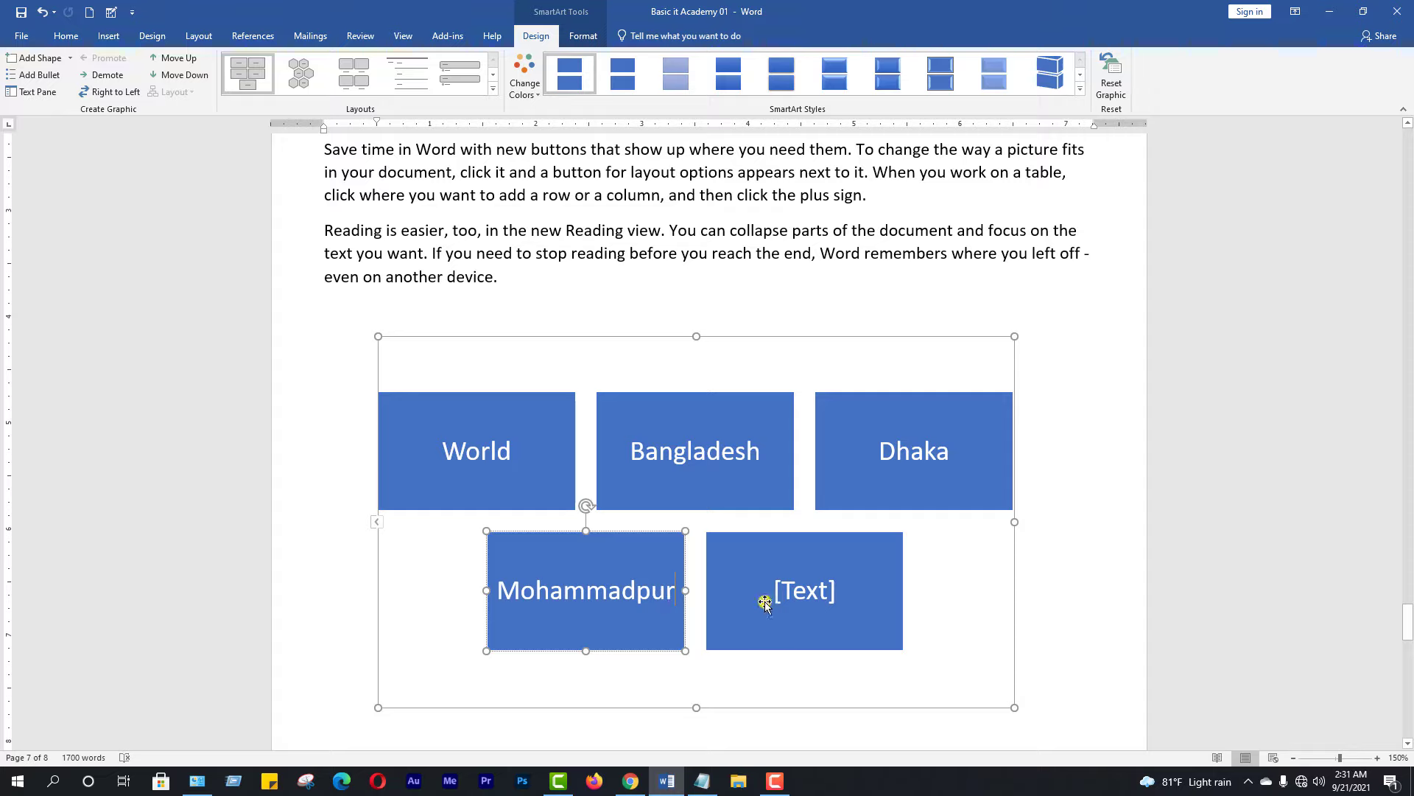
{"action": "left_click", "coordinate": [826, 595]}
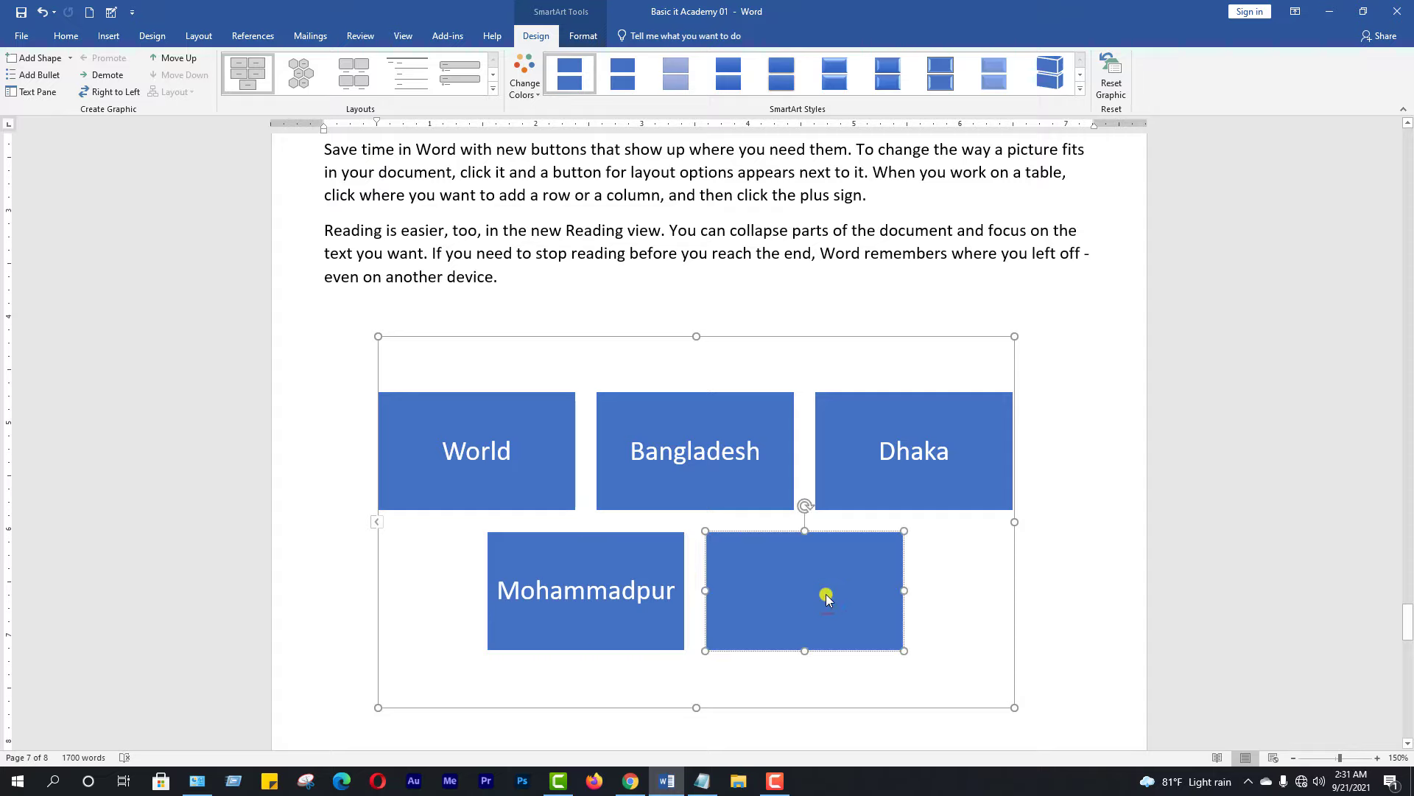
{"action": "type", "text": "Basic"}
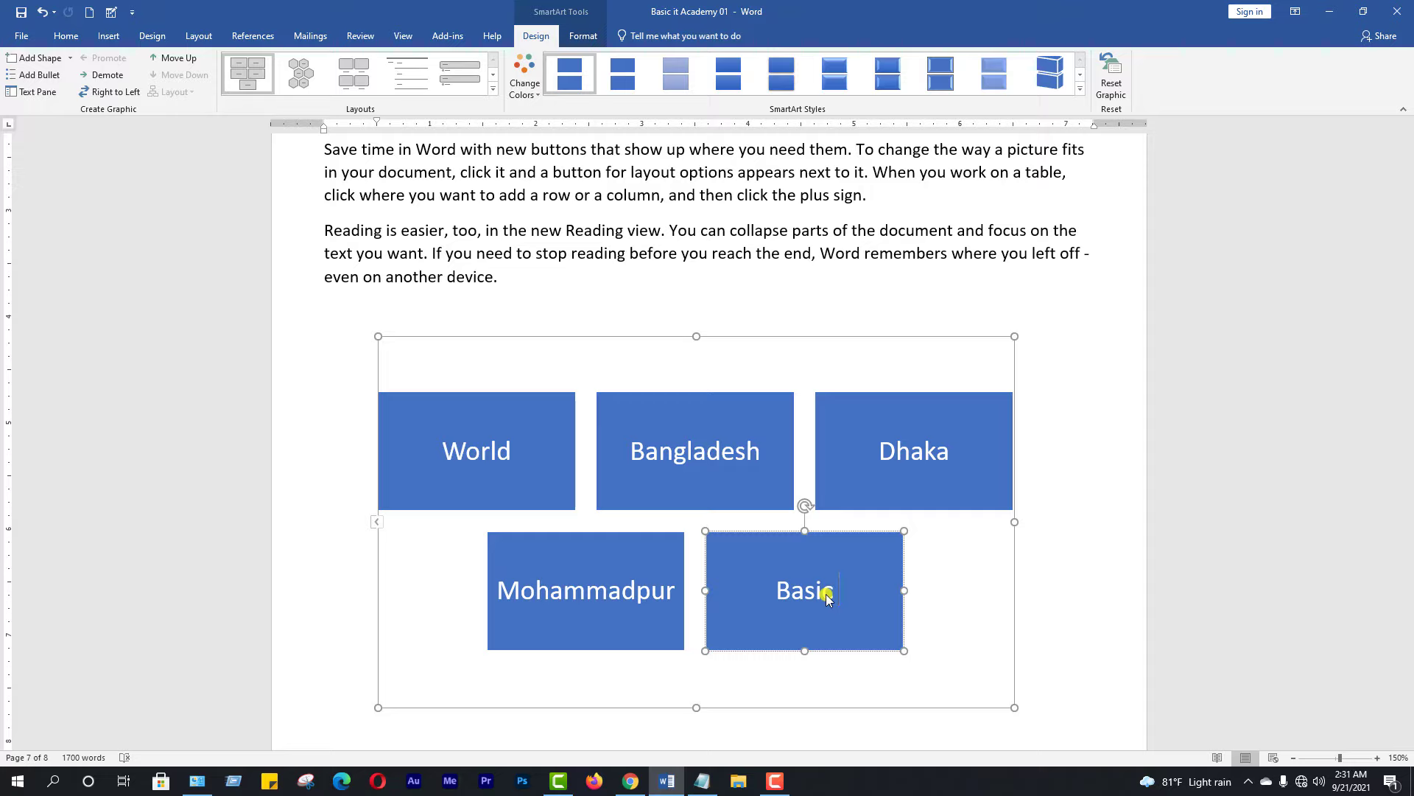
{"action": "type", "text": "it Aca"}
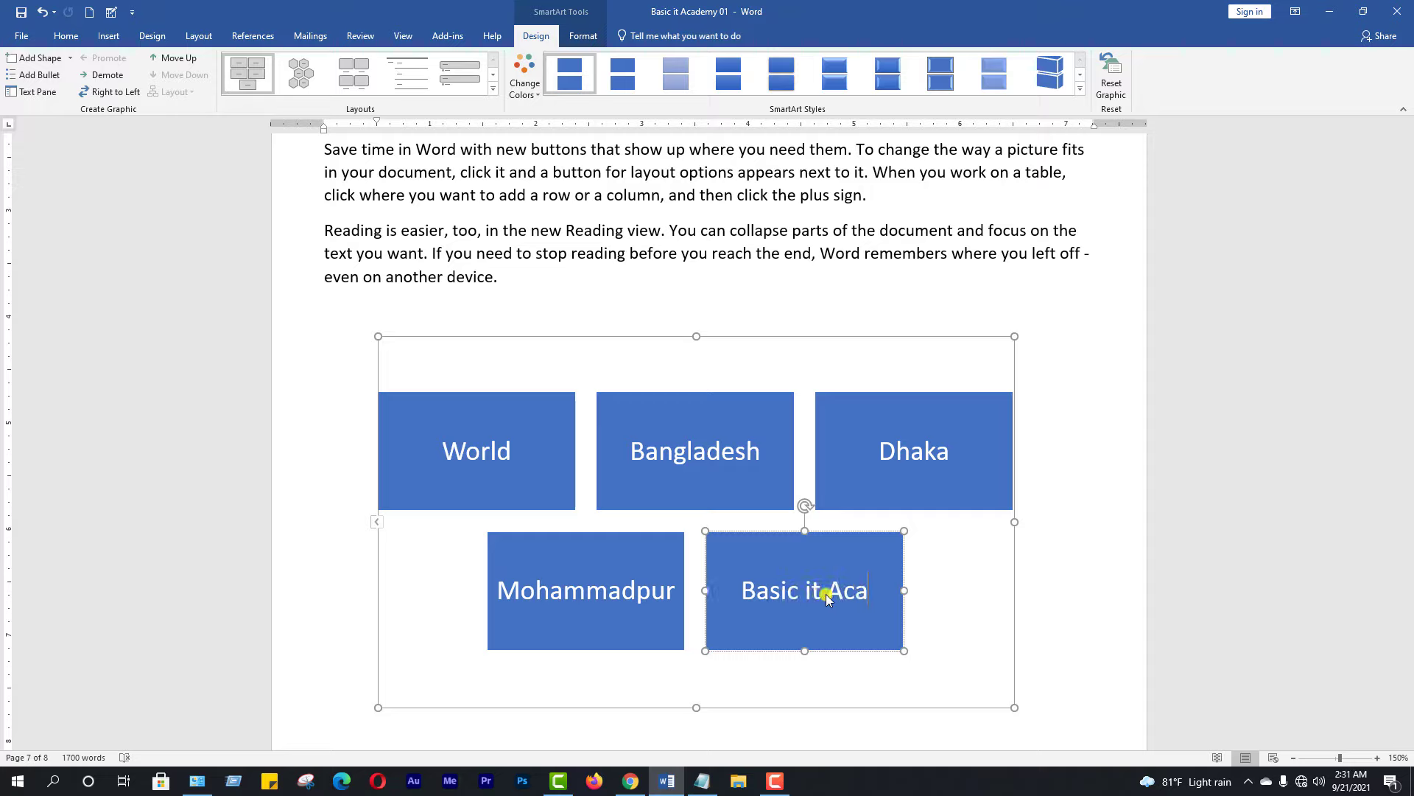
{"action": "type", "text": "demy"}
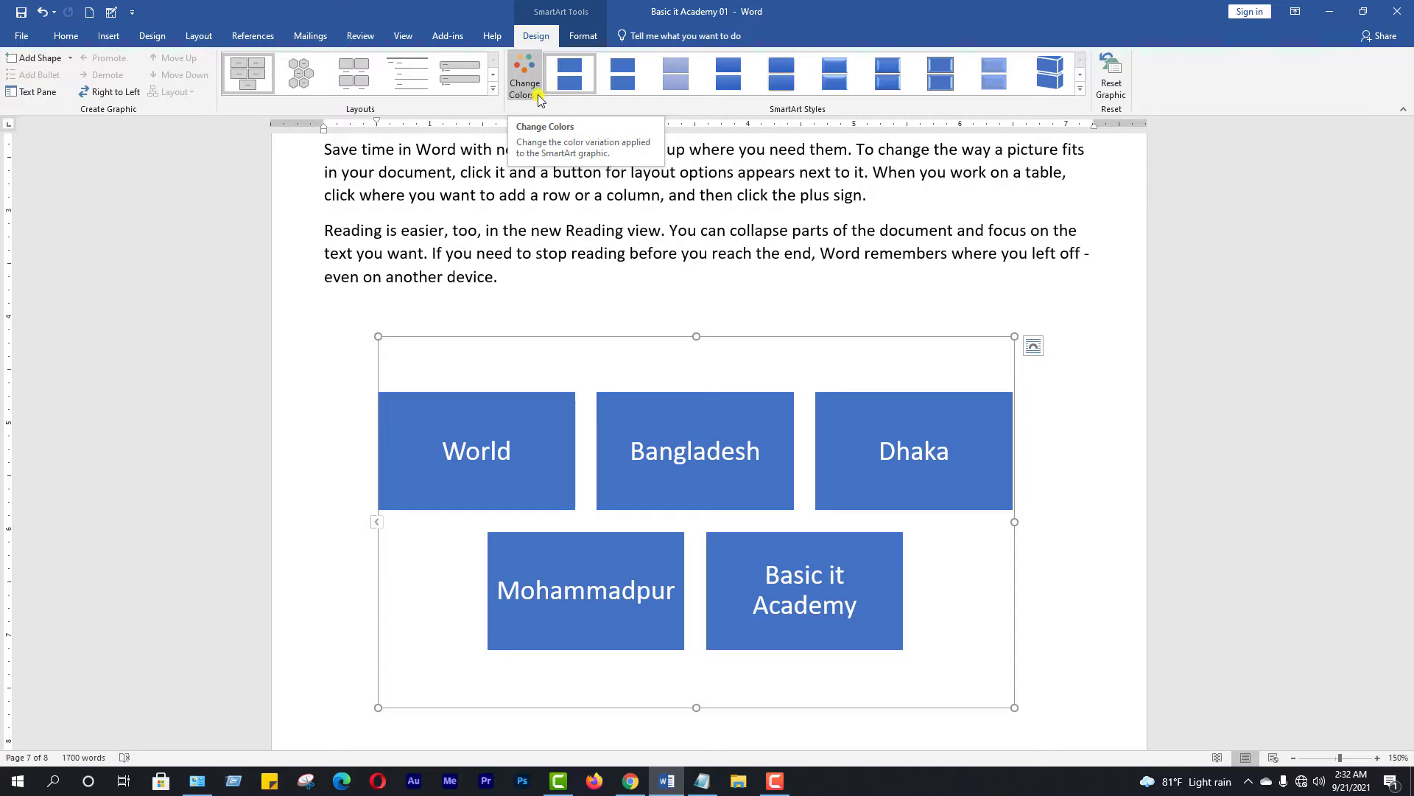
Apply the first Colorful accent colour scheme to the SmartArt graphic.
{"action": "left_click", "coordinate": [537, 94]}
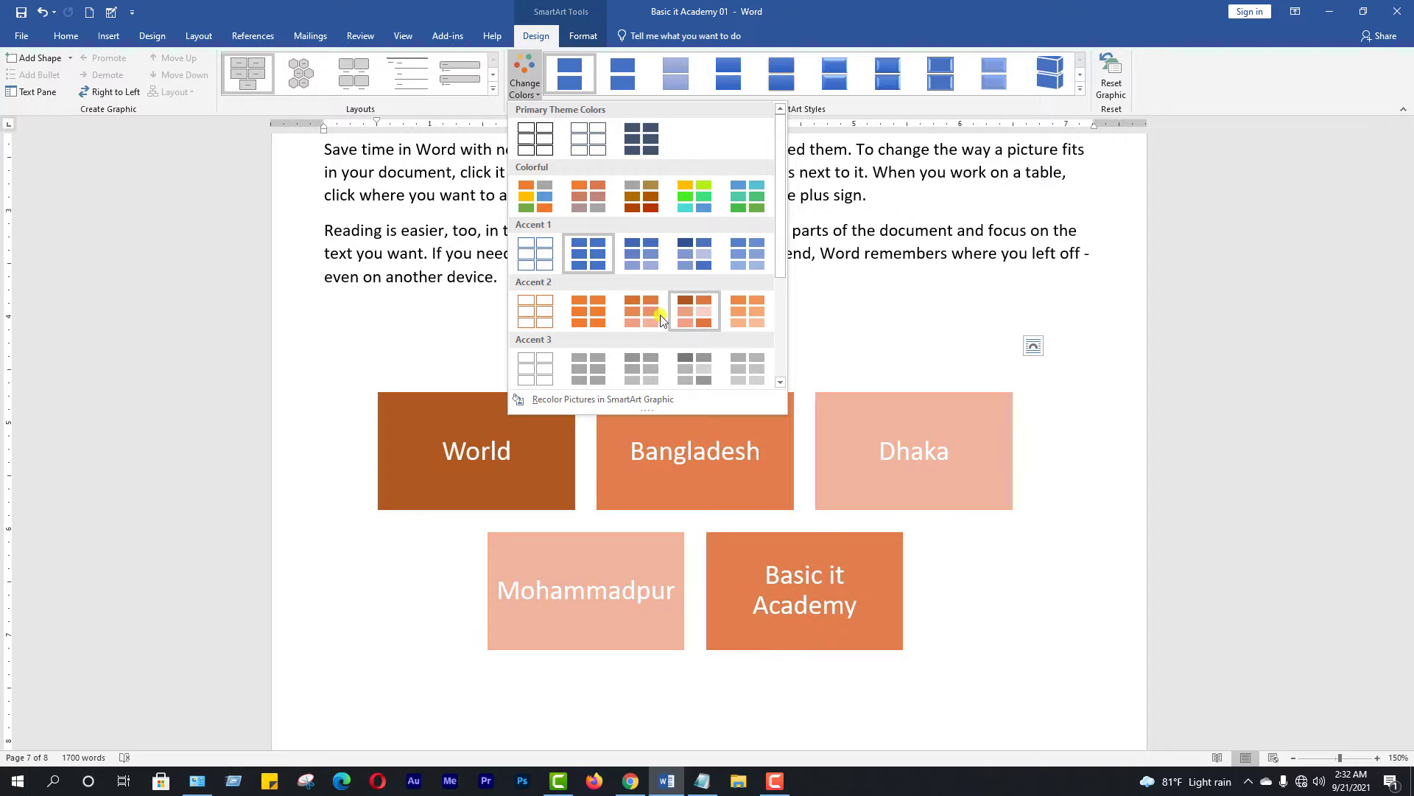
{"action": "left_click", "coordinate": [540, 199]}
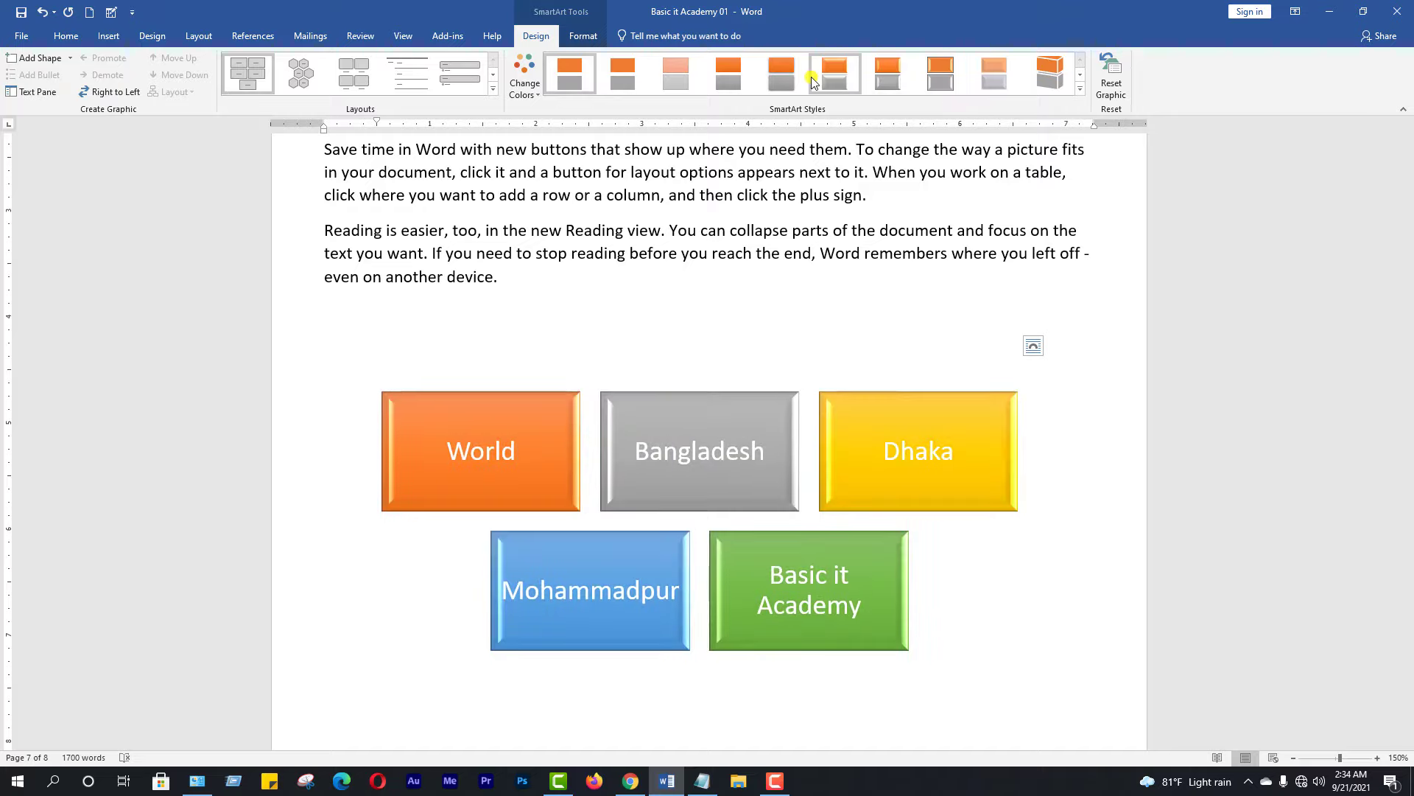
Apply the Inset SmartArt style to the five coloured boxes.
{"action": "left_click", "coordinate": [889, 80]}
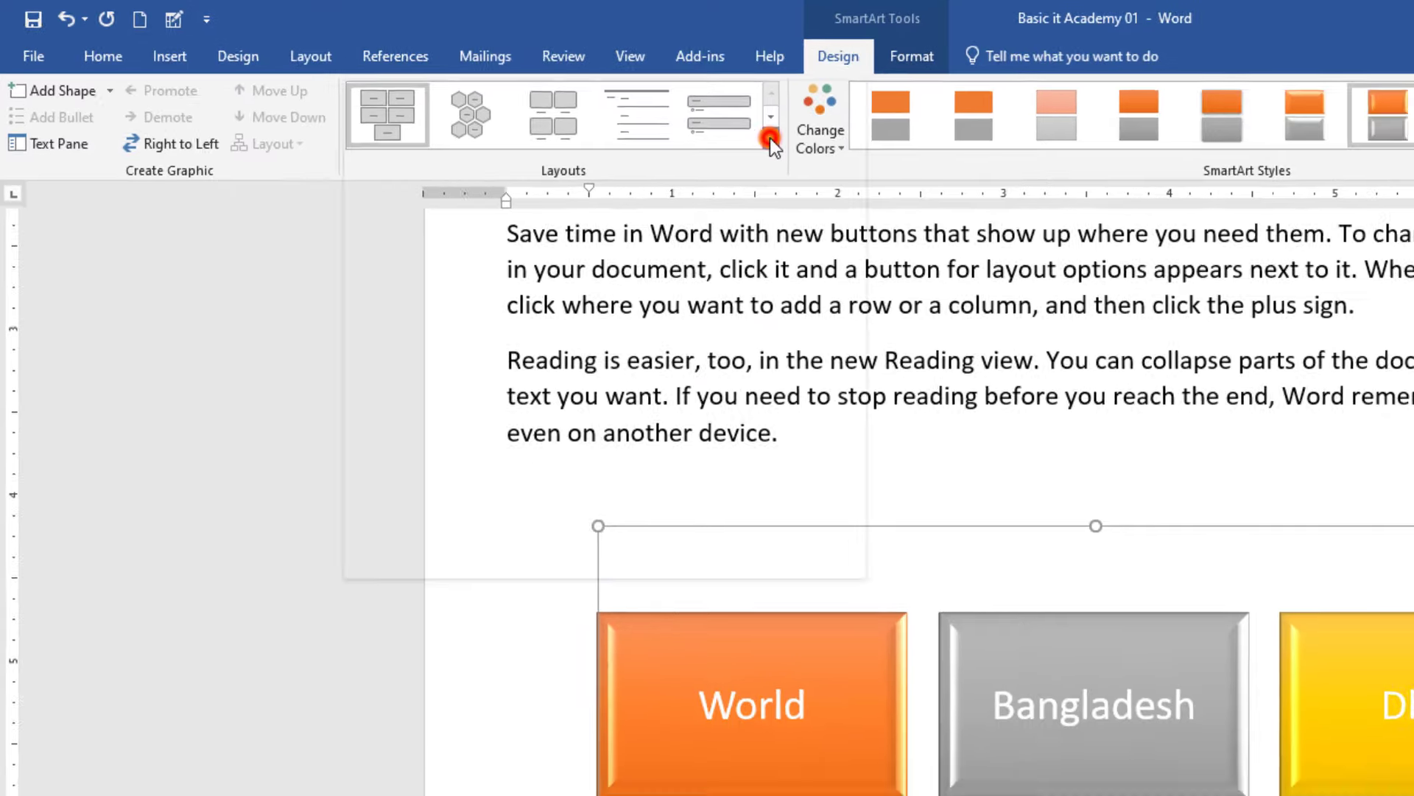
Change the SmartArt layout to Horizontal Picture List.
{"action": "left_click", "coordinate": [851, 152]}
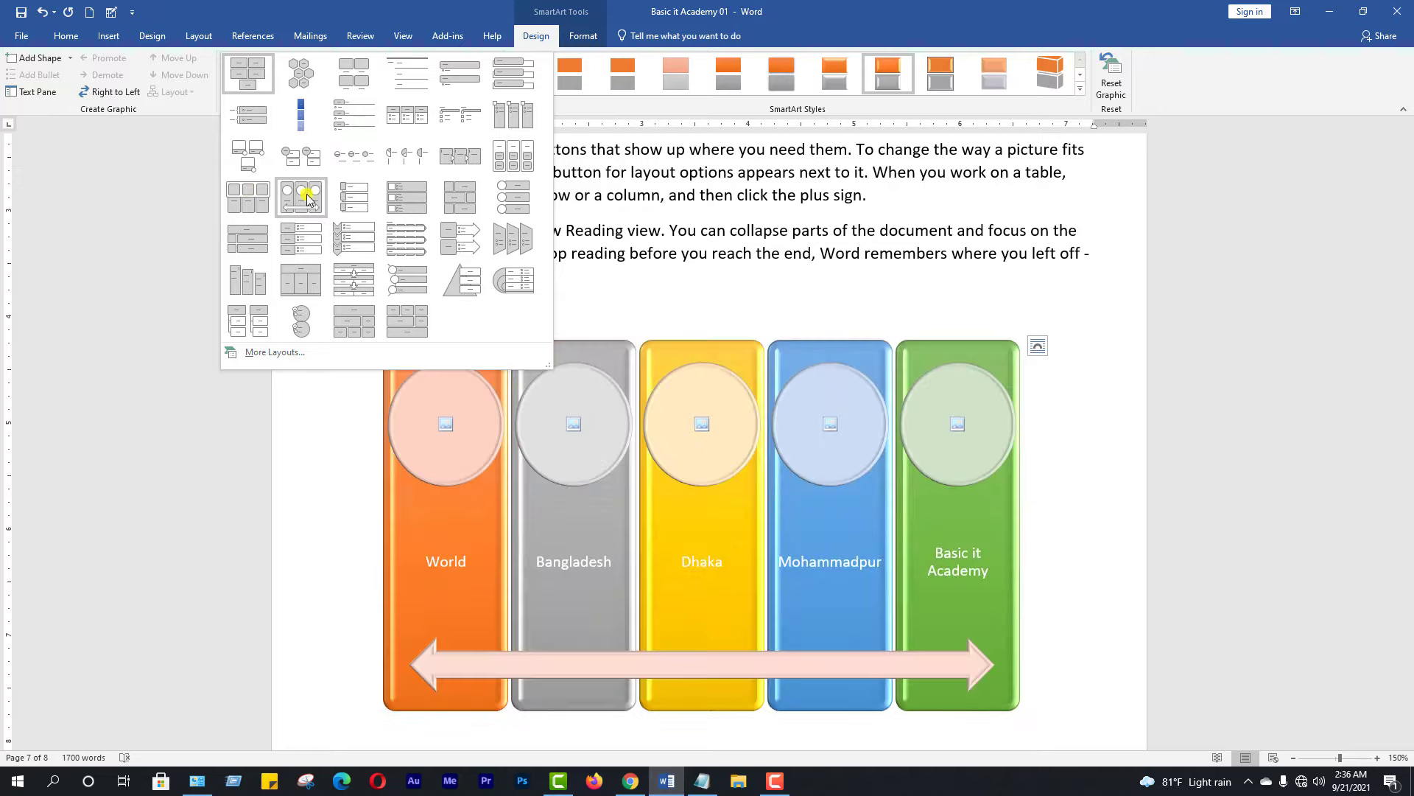
{"action": "left_click", "coordinate": [245, 200]}
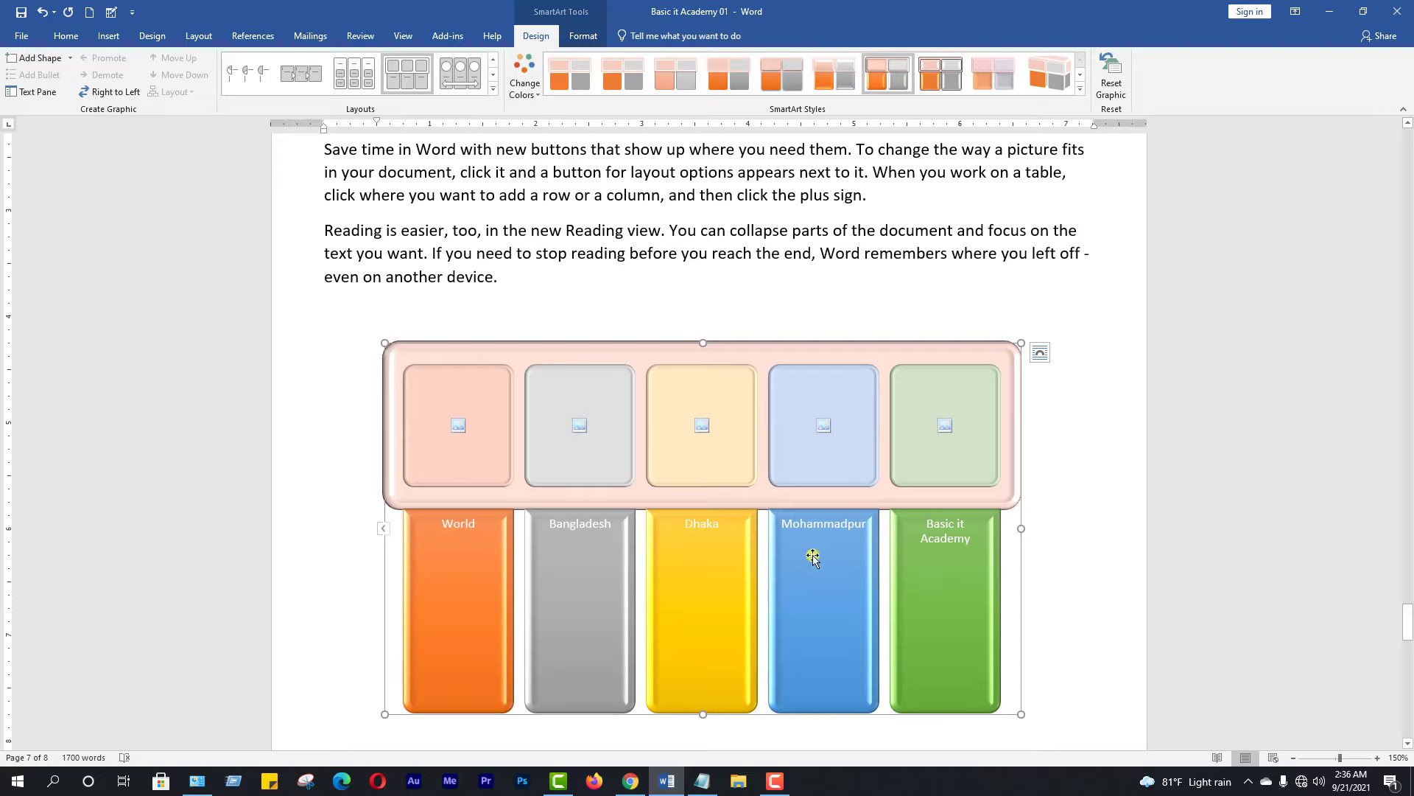
Insert the World globe image from file into the first picture slot.
{"action": "left_click", "coordinate": [458, 426]}
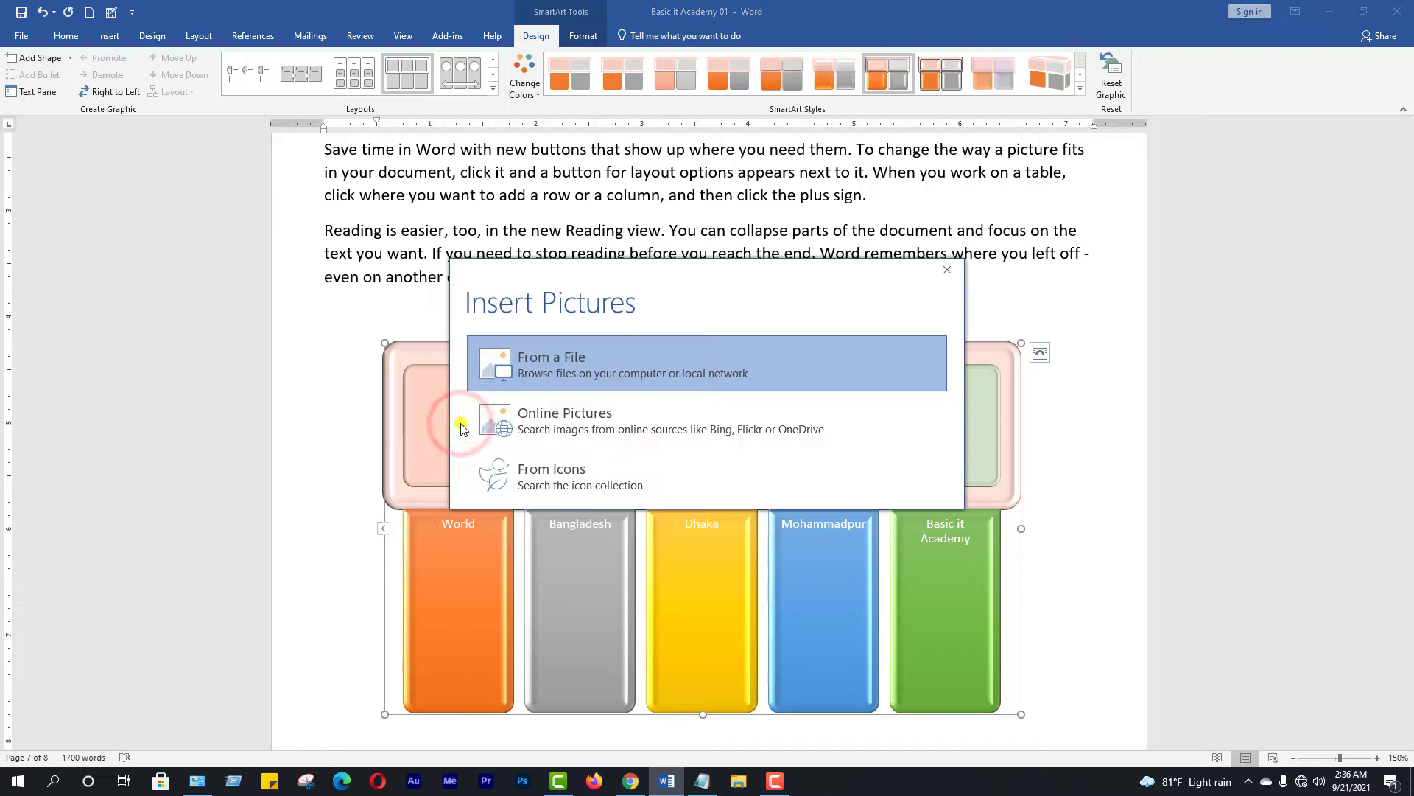
{"action": "left_click", "coordinate": [596, 364]}
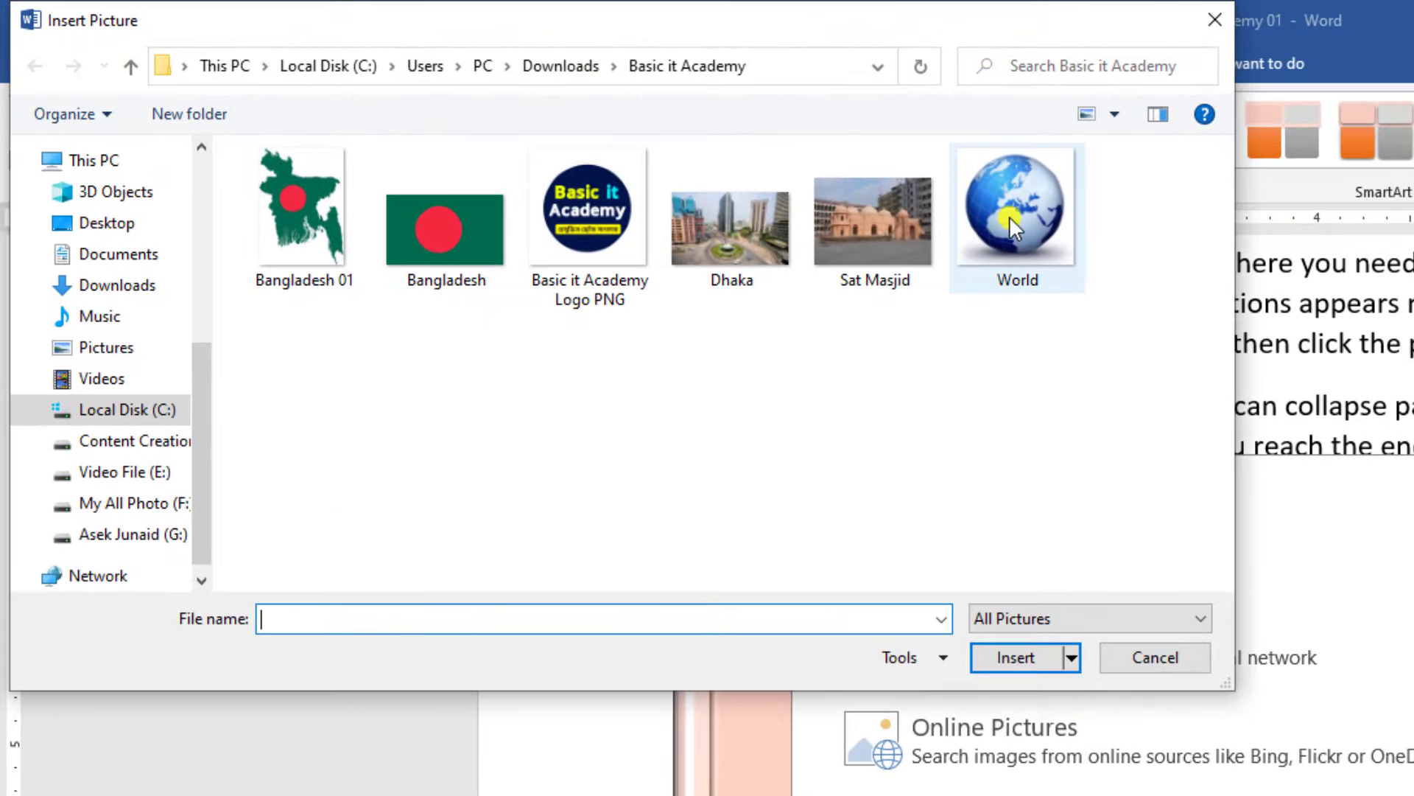
{"action": "left_click", "coordinate": [1020, 212]}
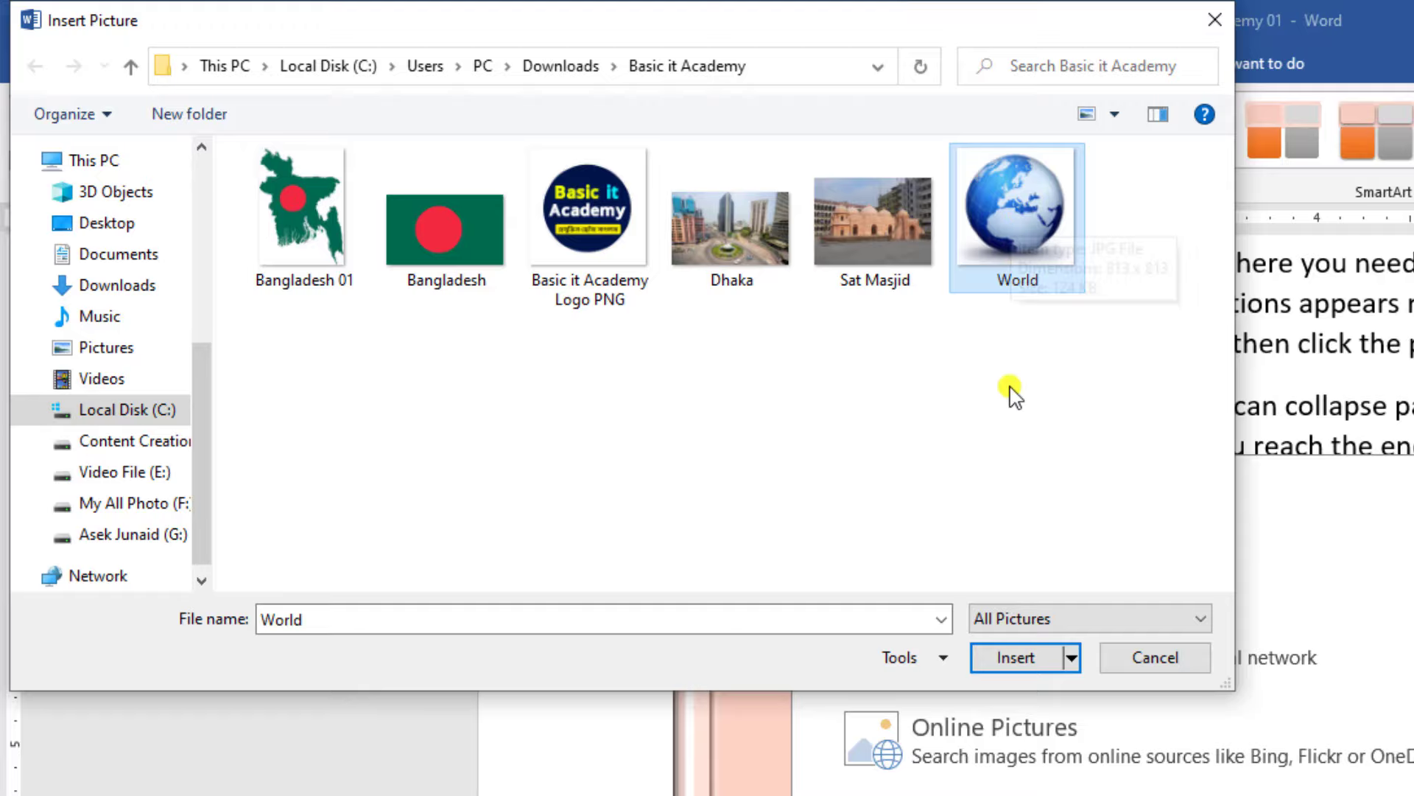
{"action": "left_click", "coordinate": [1007, 656]}
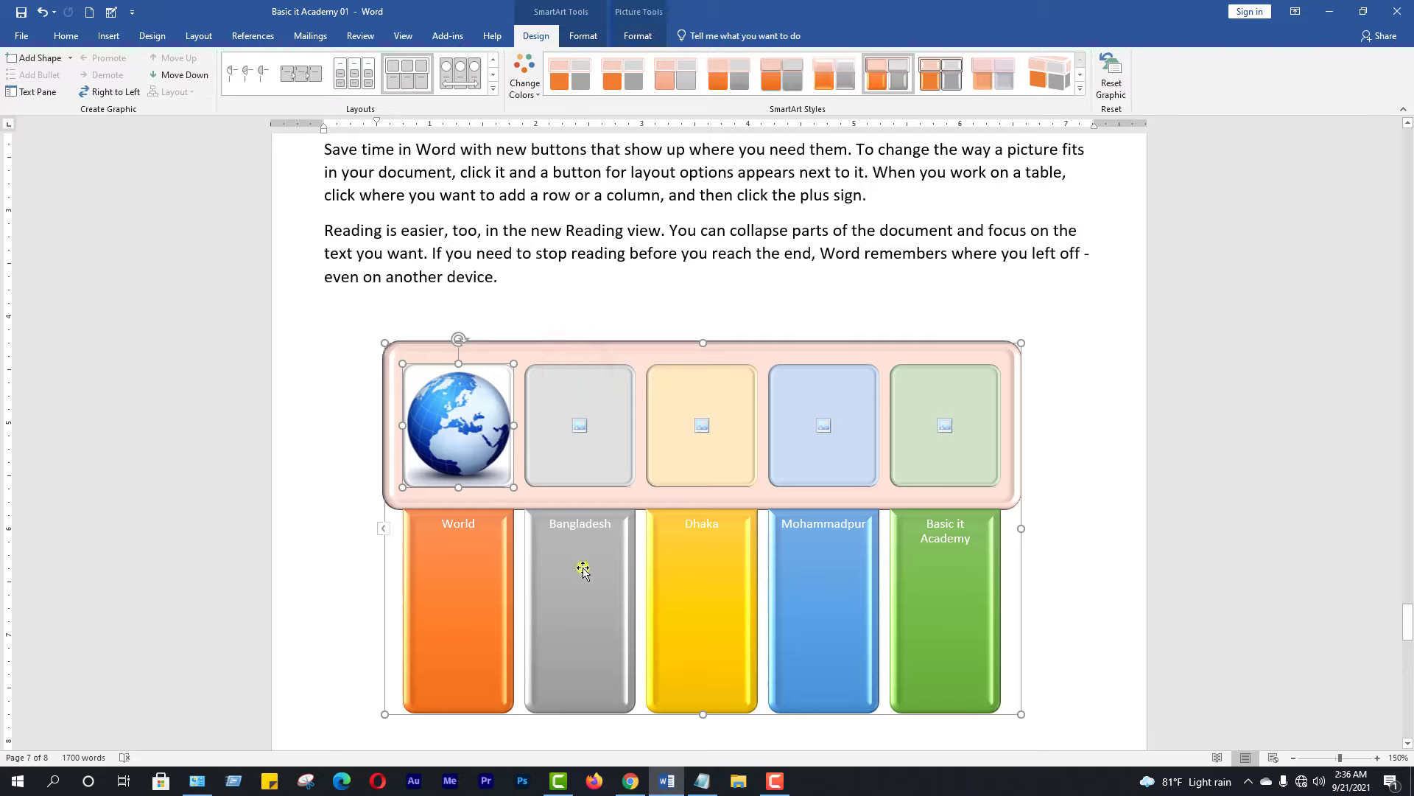
{"action": "left_click", "coordinate": [580, 425]}
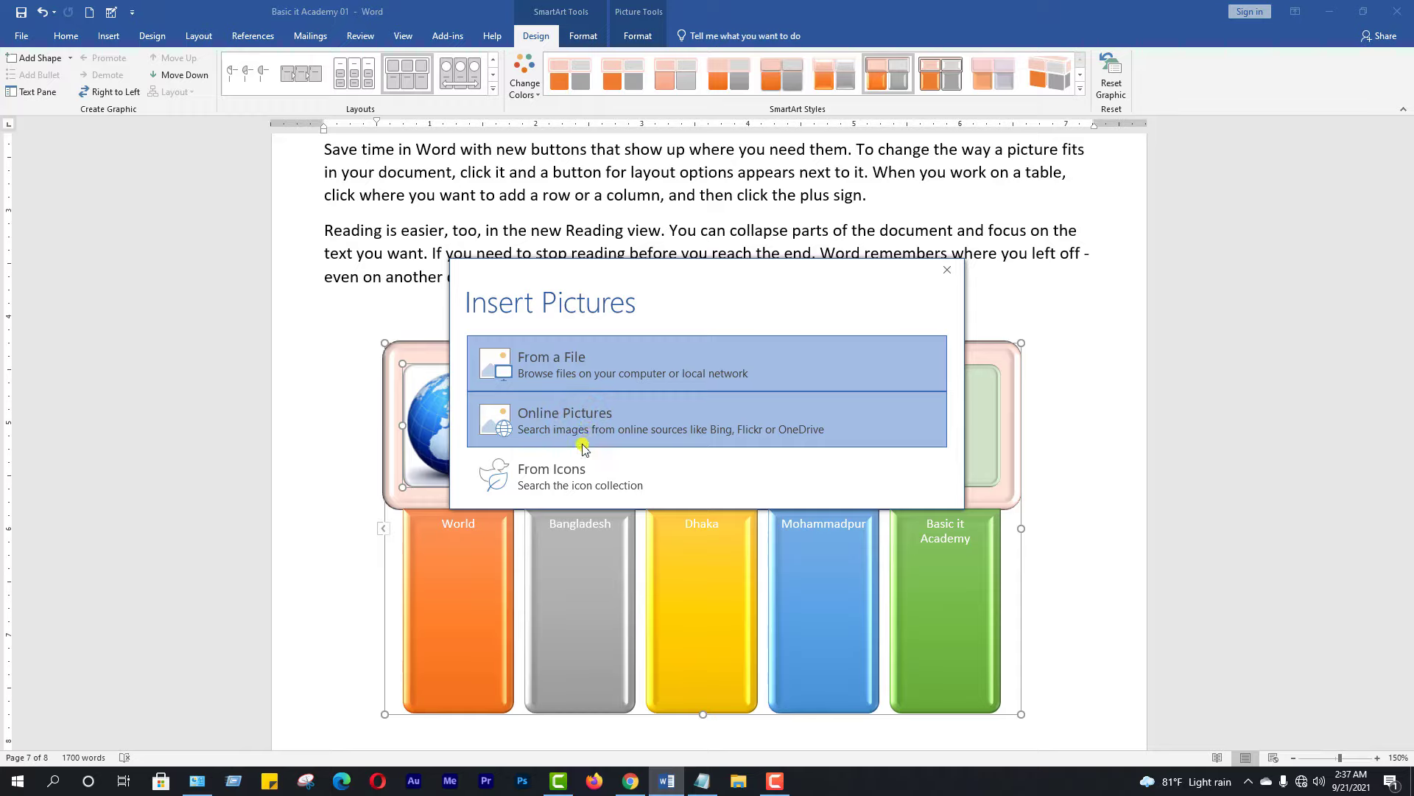
Insert the Bangladesh 01 map image into the Bangladesh picture slot.
{"action": "left_click", "coordinate": [564, 366]}
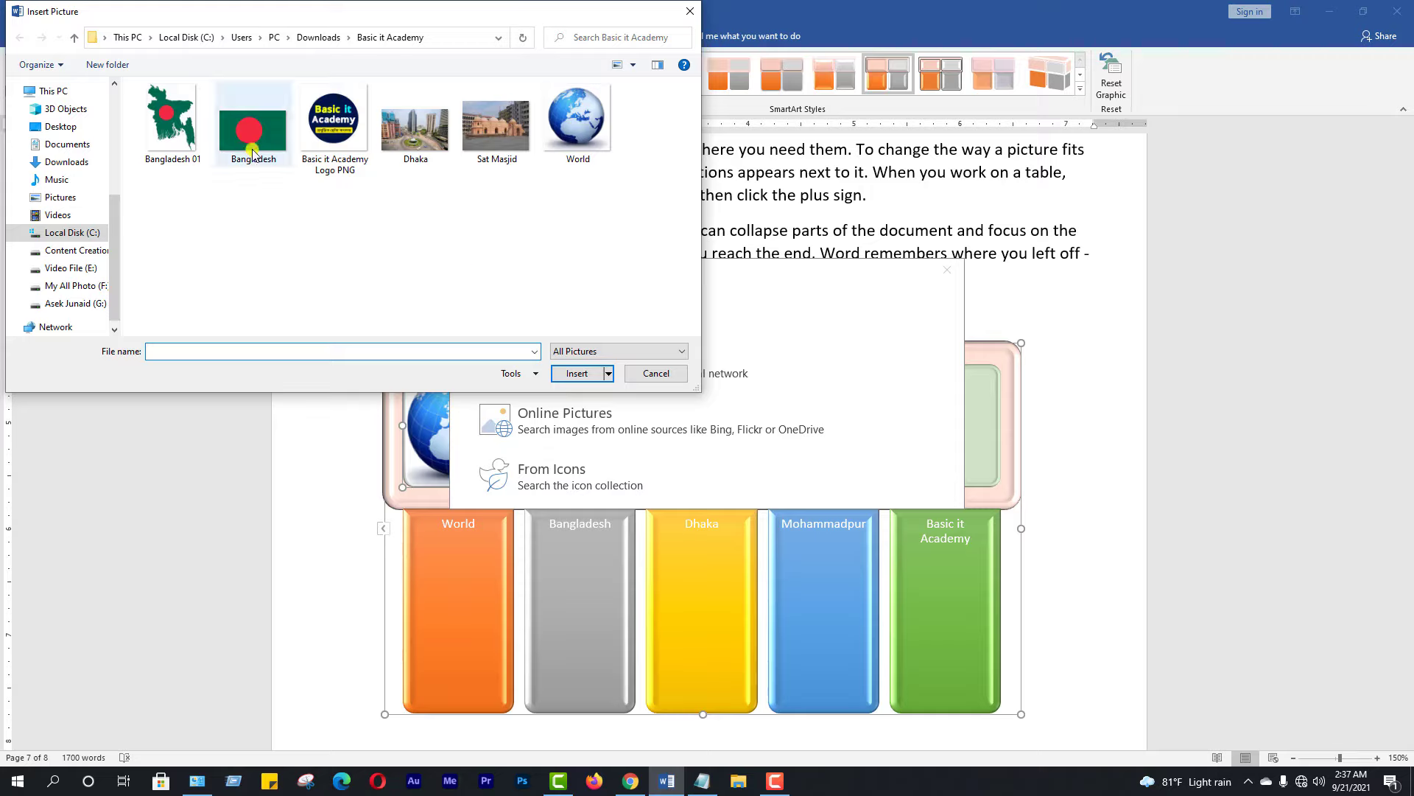
{"action": "left_click", "coordinate": [170, 130]}
{"action": "left_click", "coordinate": [576, 374]}
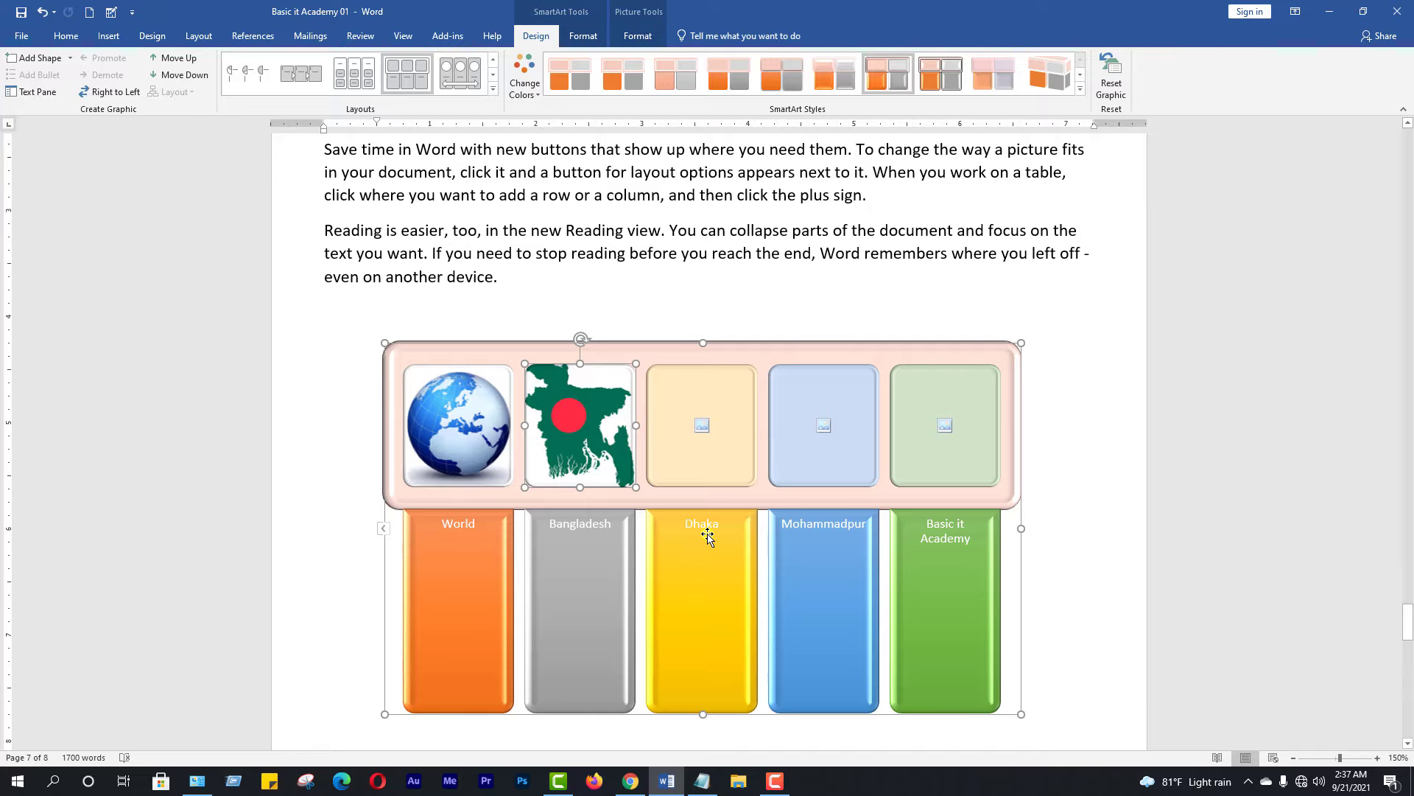
{"action": "left_click", "coordinate": [702, 427]}
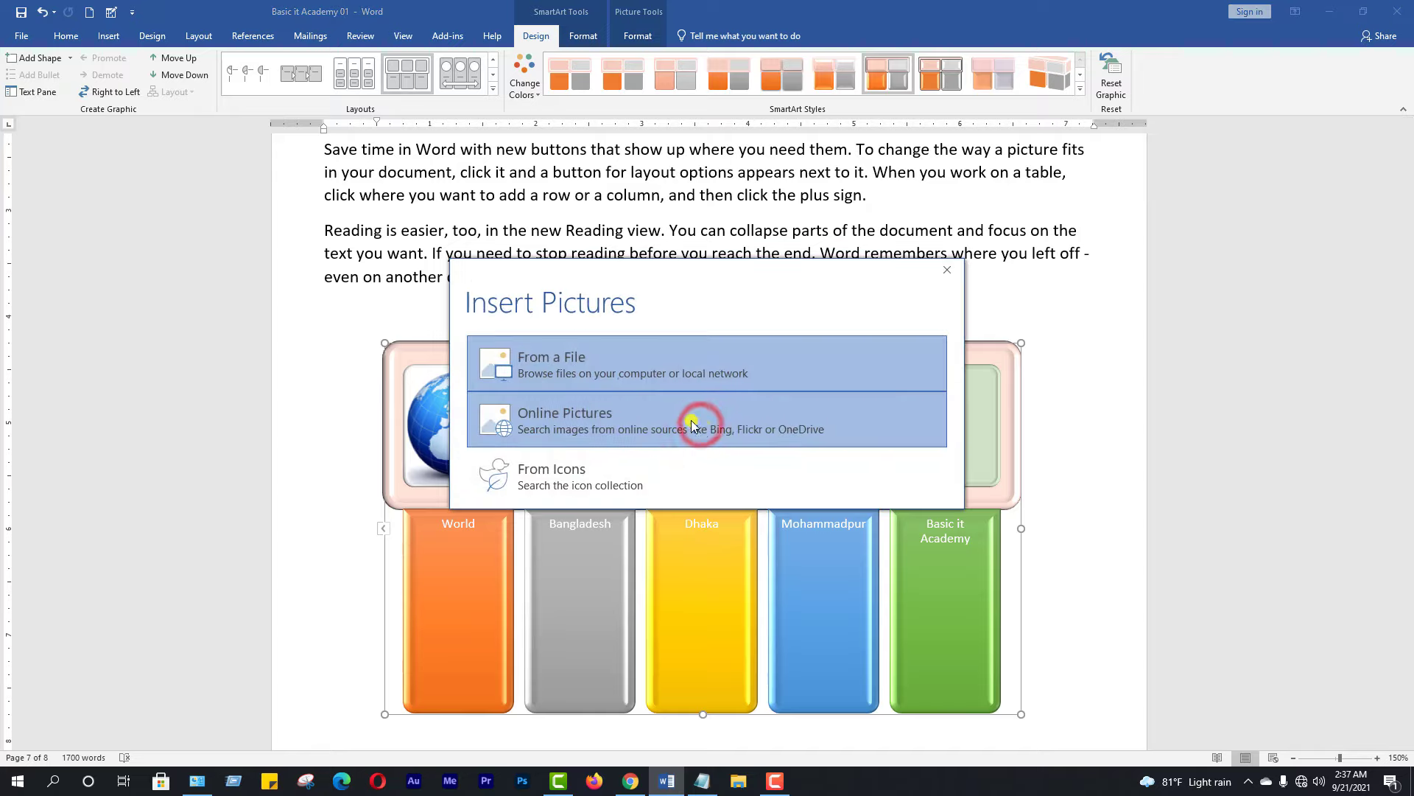
Fill the Dhaka, Mohammadpur and Basic it Academy slots with the Dhaka, Sat Masjid and logo pictures.
{"action": "left_click", "coordinate": [570, 368]}
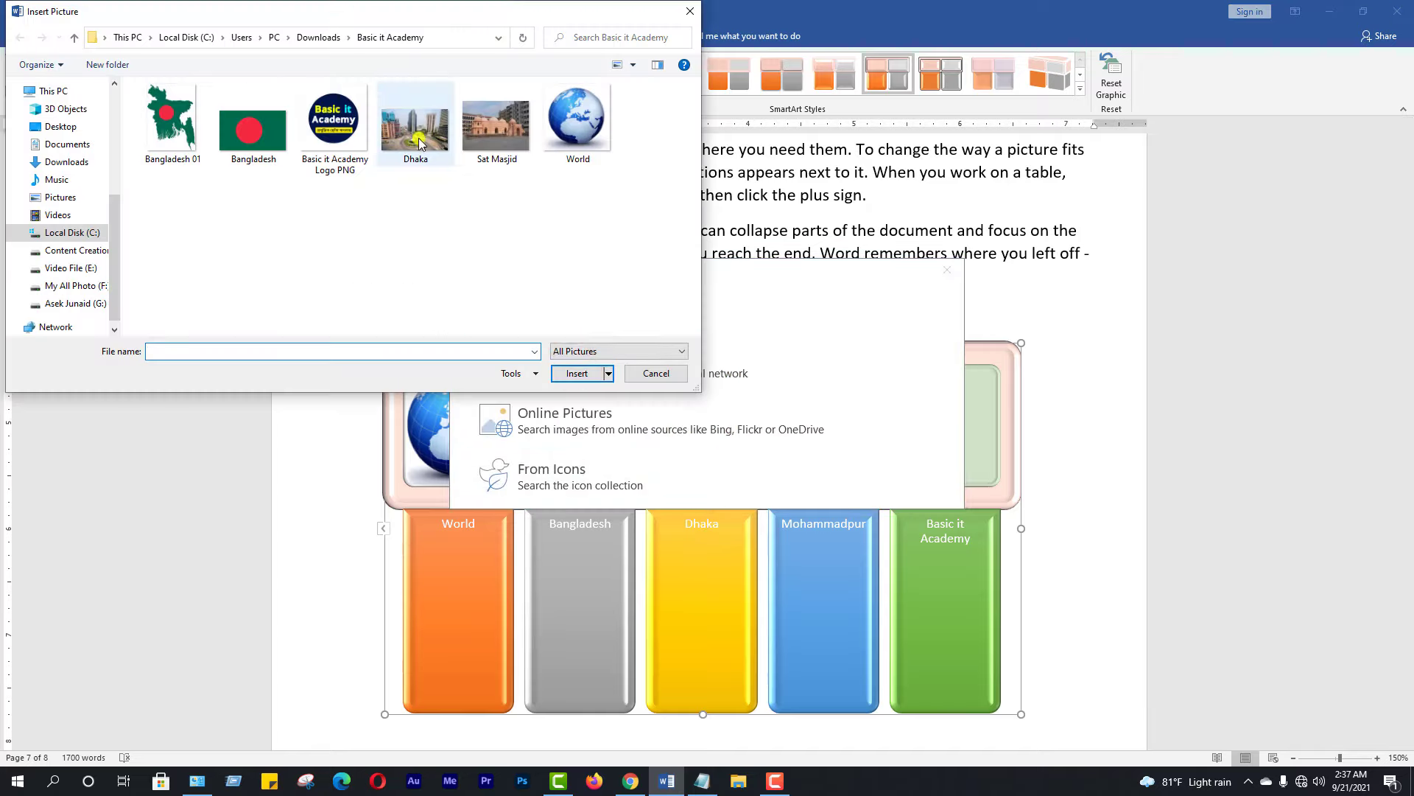
{"action": "left_click", "coordinate": [417, 129]}
{"action": "left_click", "coordinate": [605, 376]}
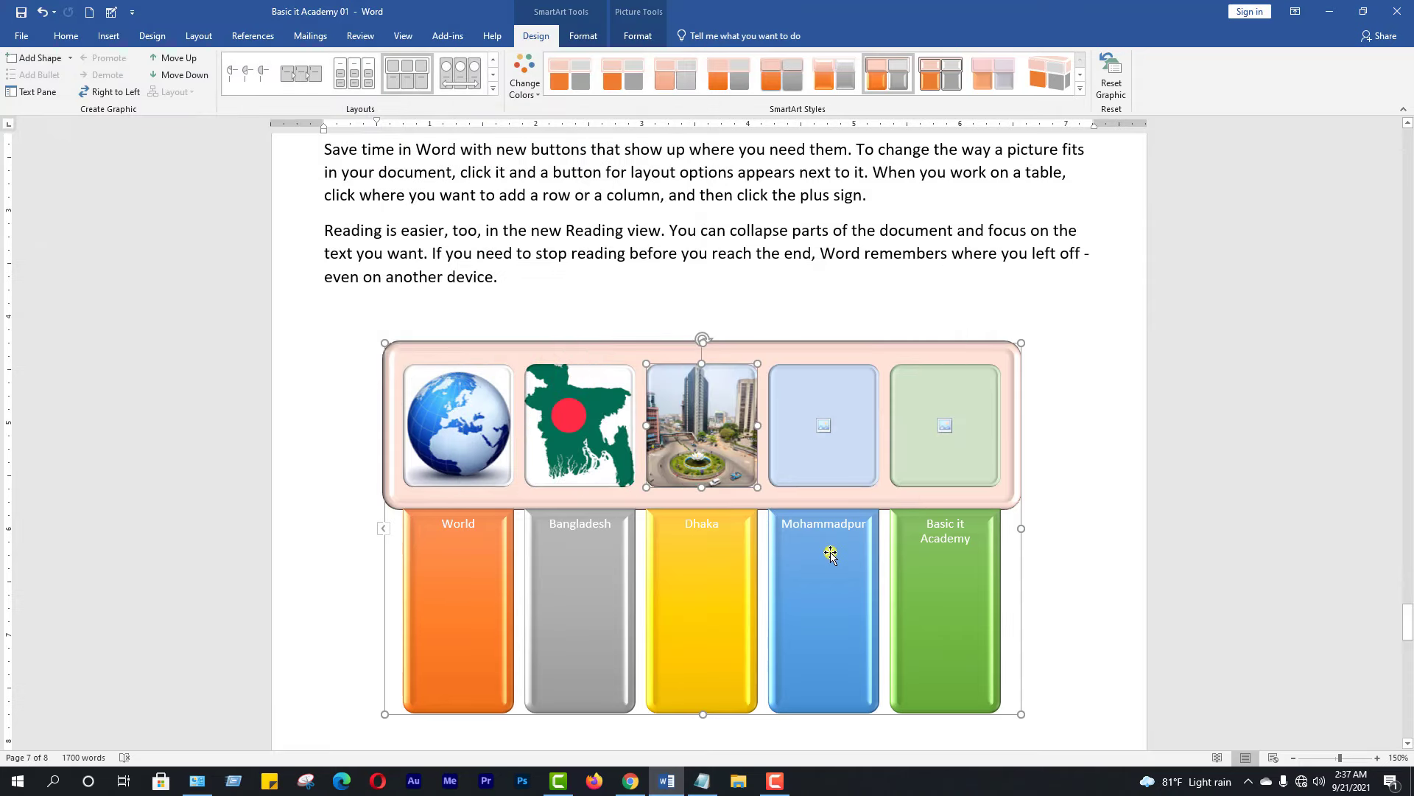
{"action": "left_click", "coordinate": [824, 427]}
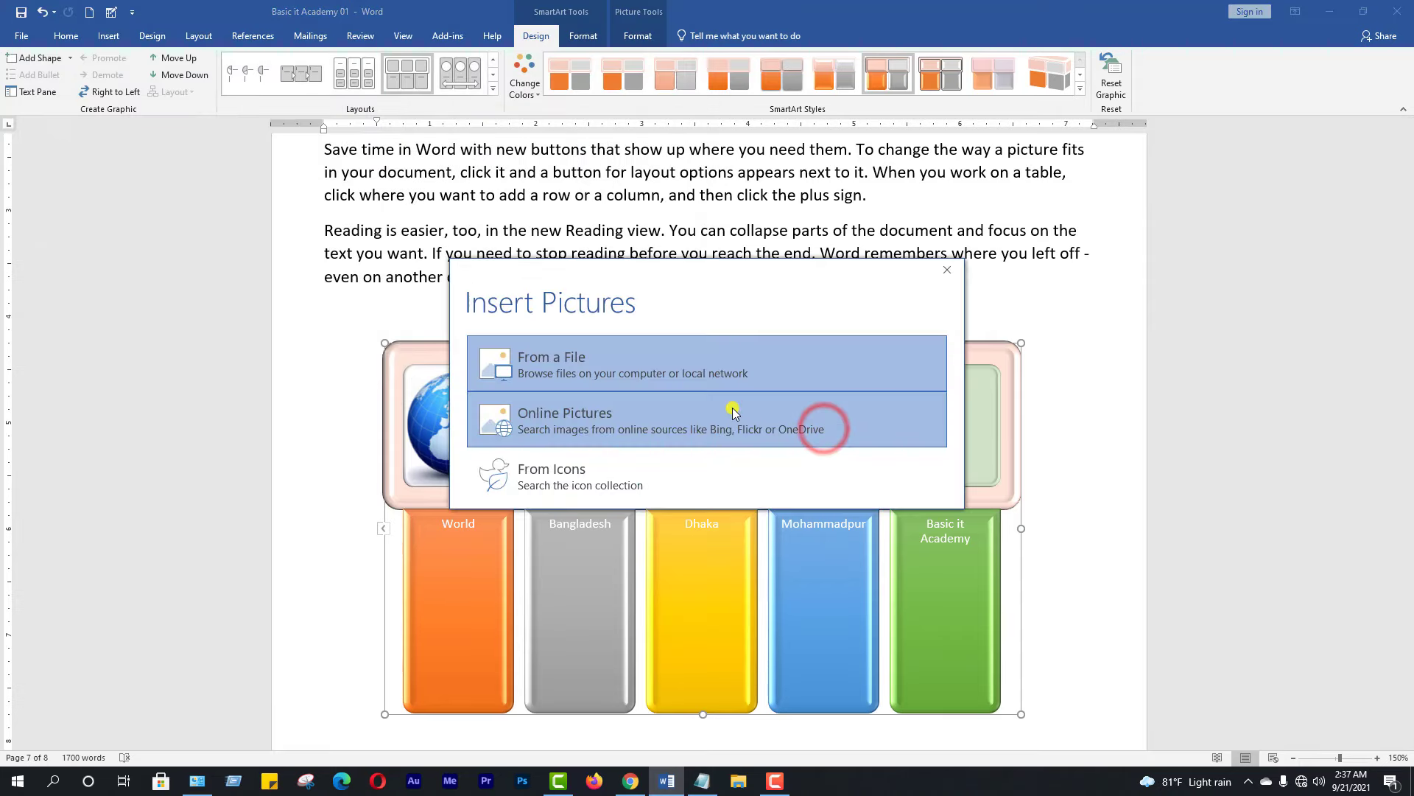
{"action": "left_click", "coordinate": [570, 359]}
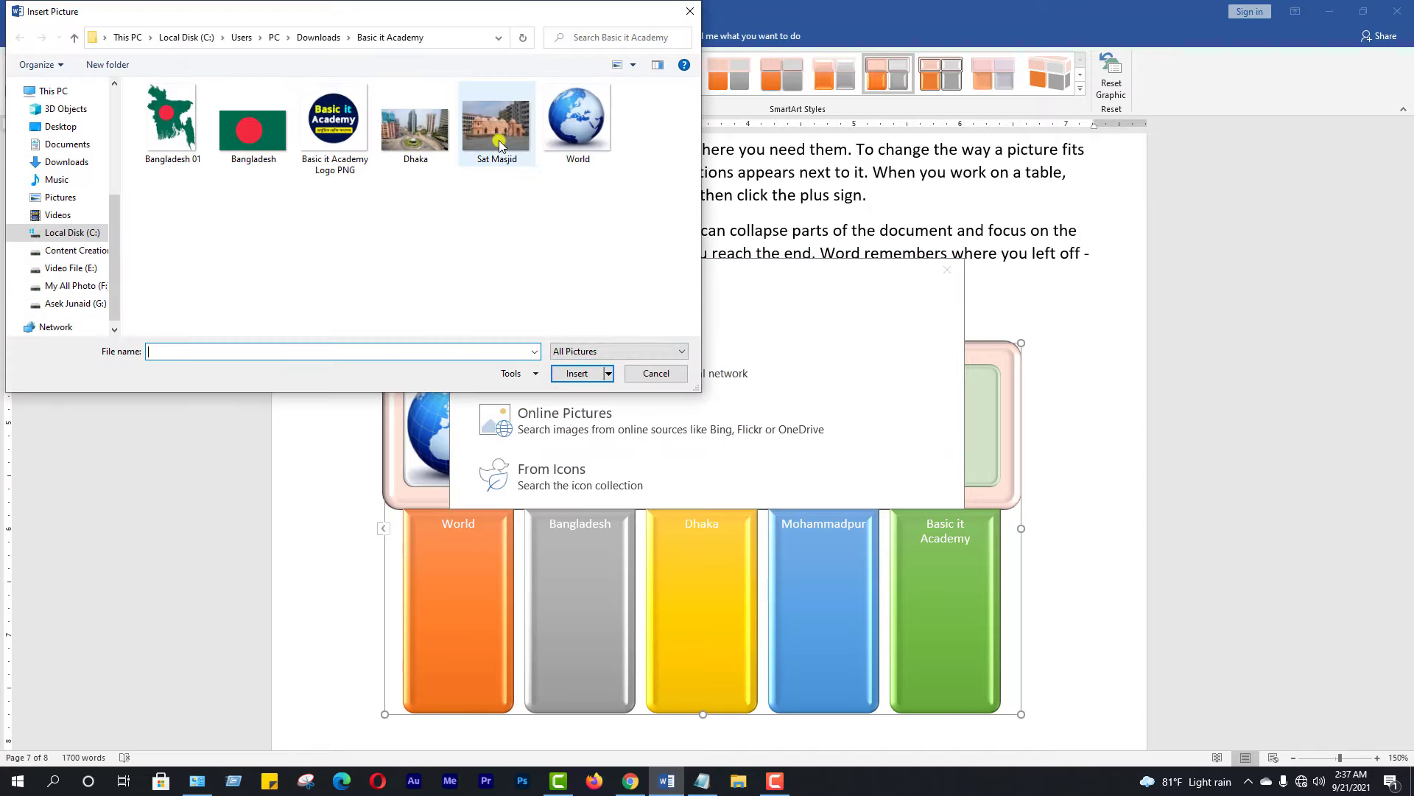
{"action": "left_click", "coordinate": [496, 133]}
{"action": "left_click", "coordinate": [576, 374]}
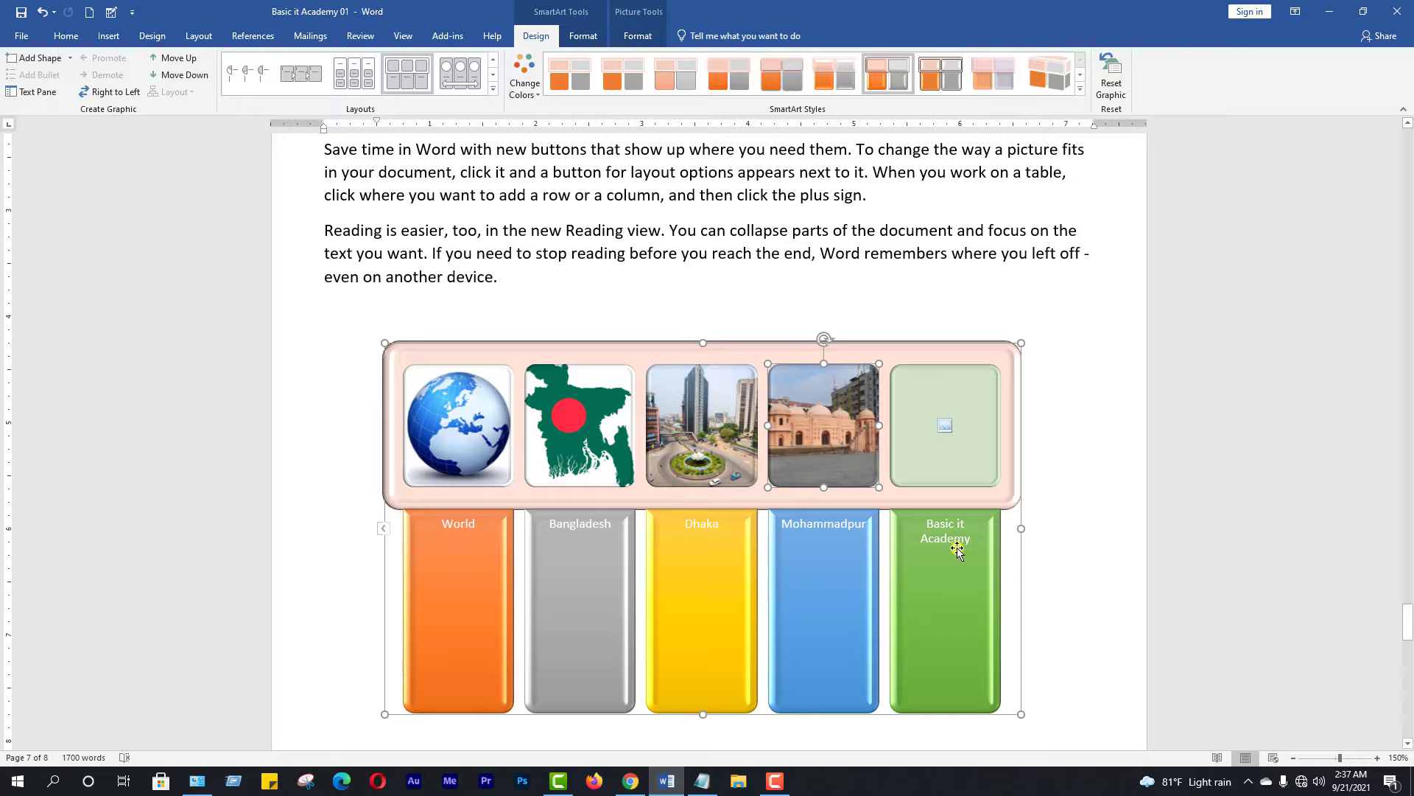
{"action": "left_click", "coordinate": [946, 427]}
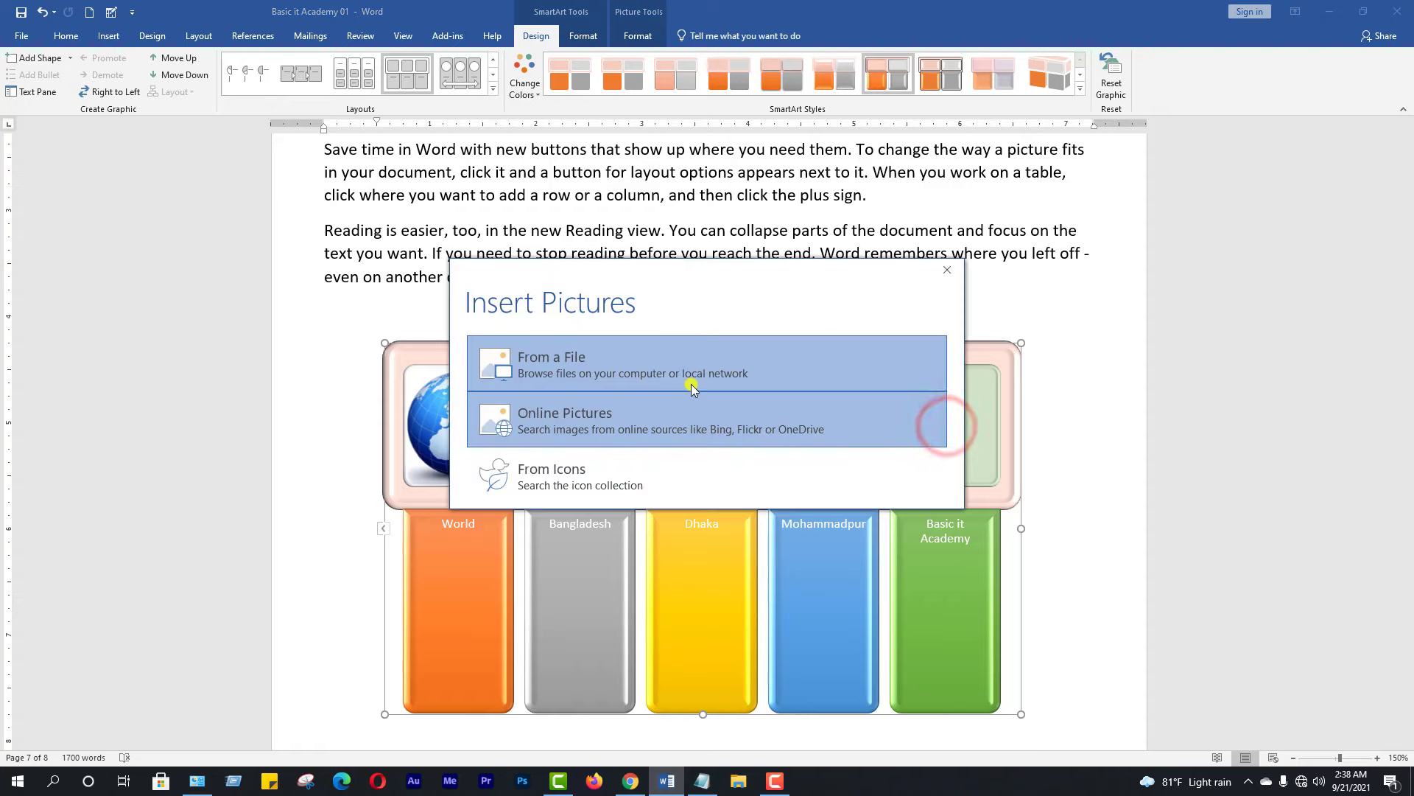
{"action": "left_click", "coordinate": [633, 360]}
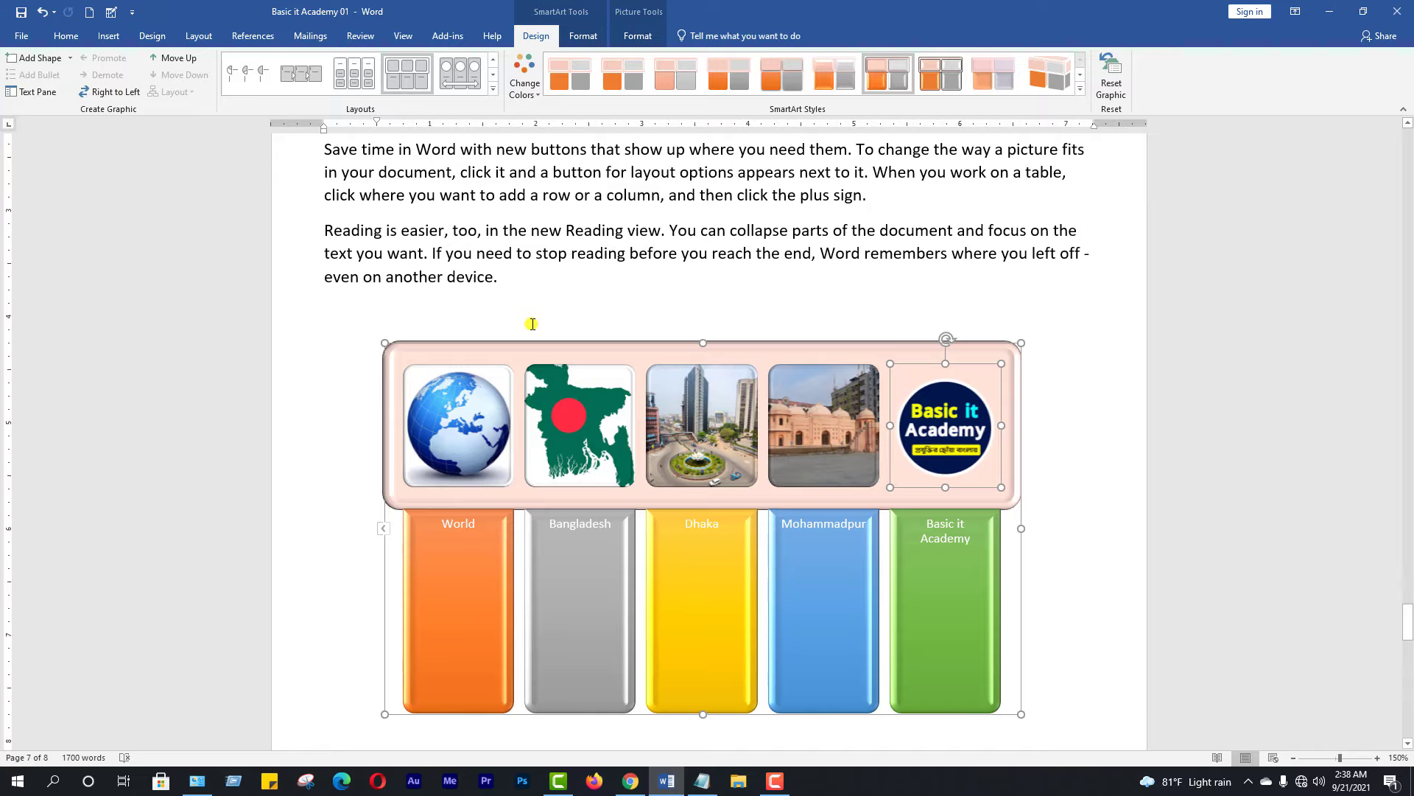
Switch the picture graphic to the Continuous Picture List layout.
{"action": "left_click", "coordinate": [1063, 395]}
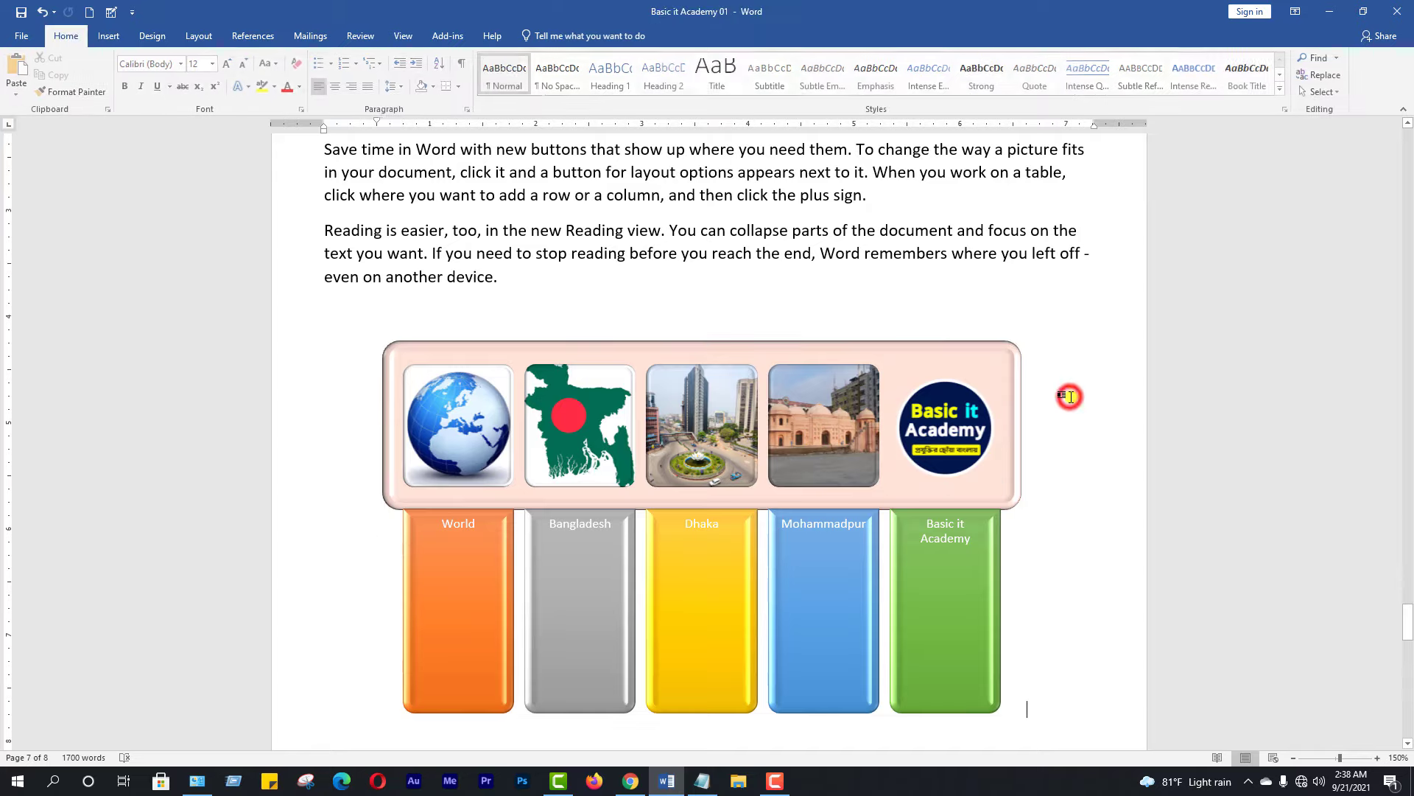
{"action": "left_click", "coordinate": [898, 372]}
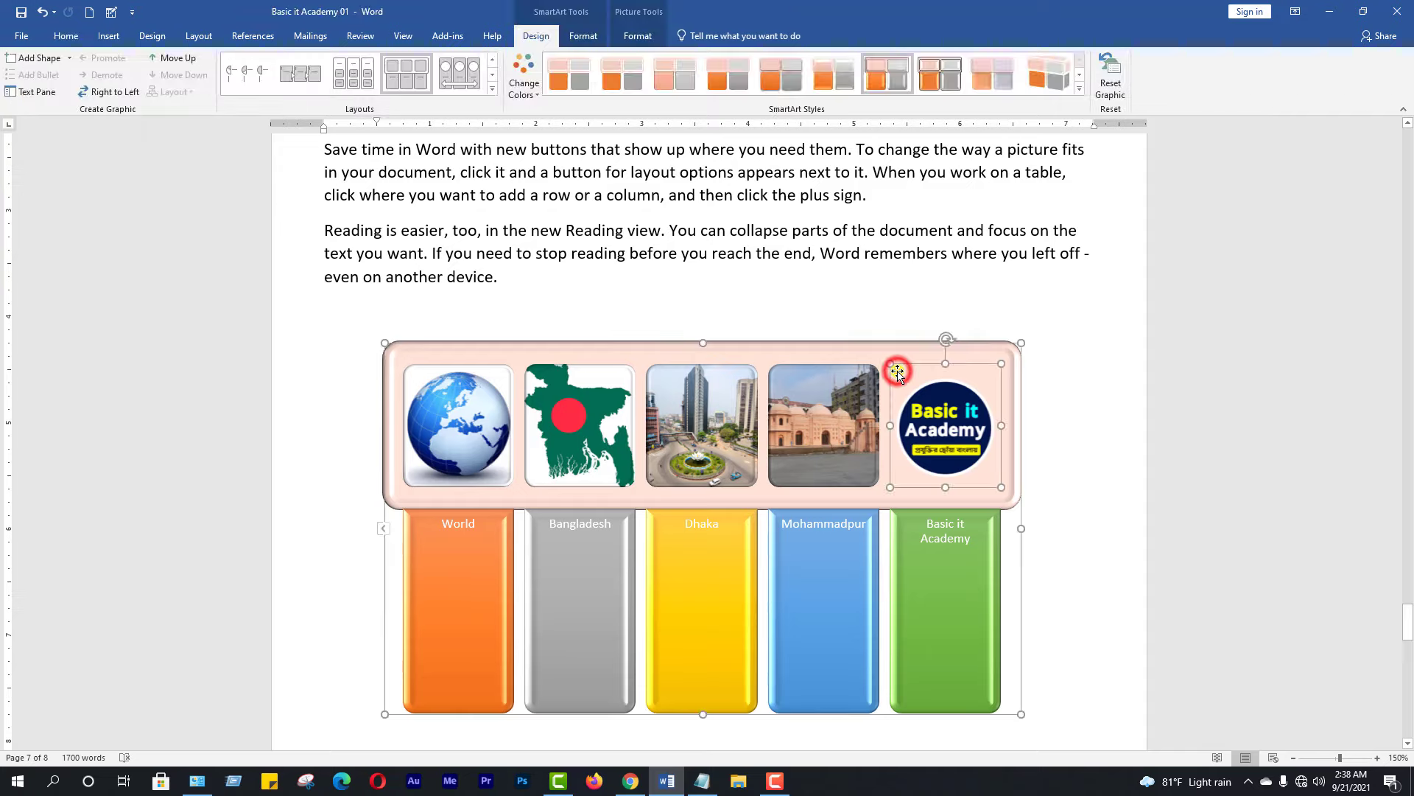
{"action": "left_click", "coordinate": [880, 346]}
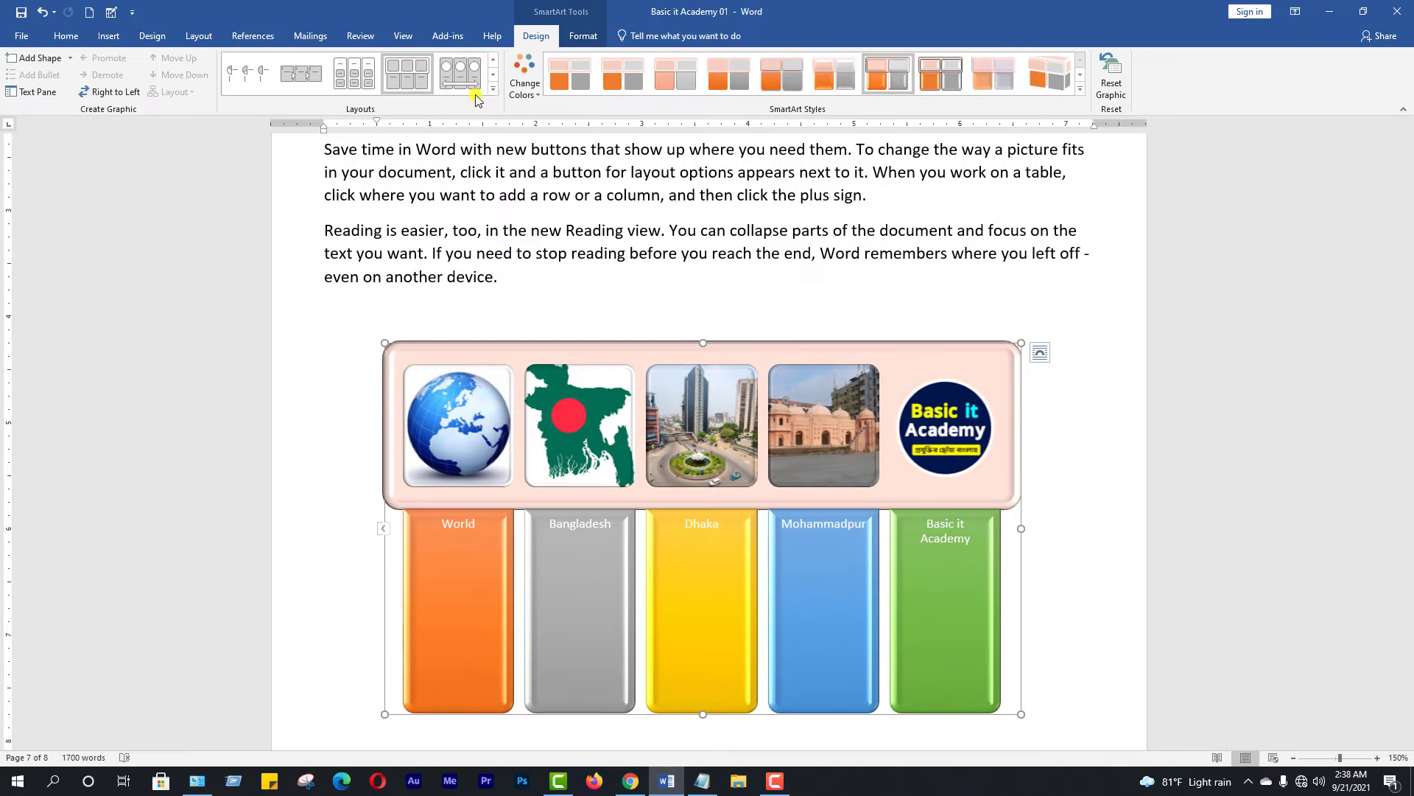
{"action": "left_click", "coordinate": [493, 87]}
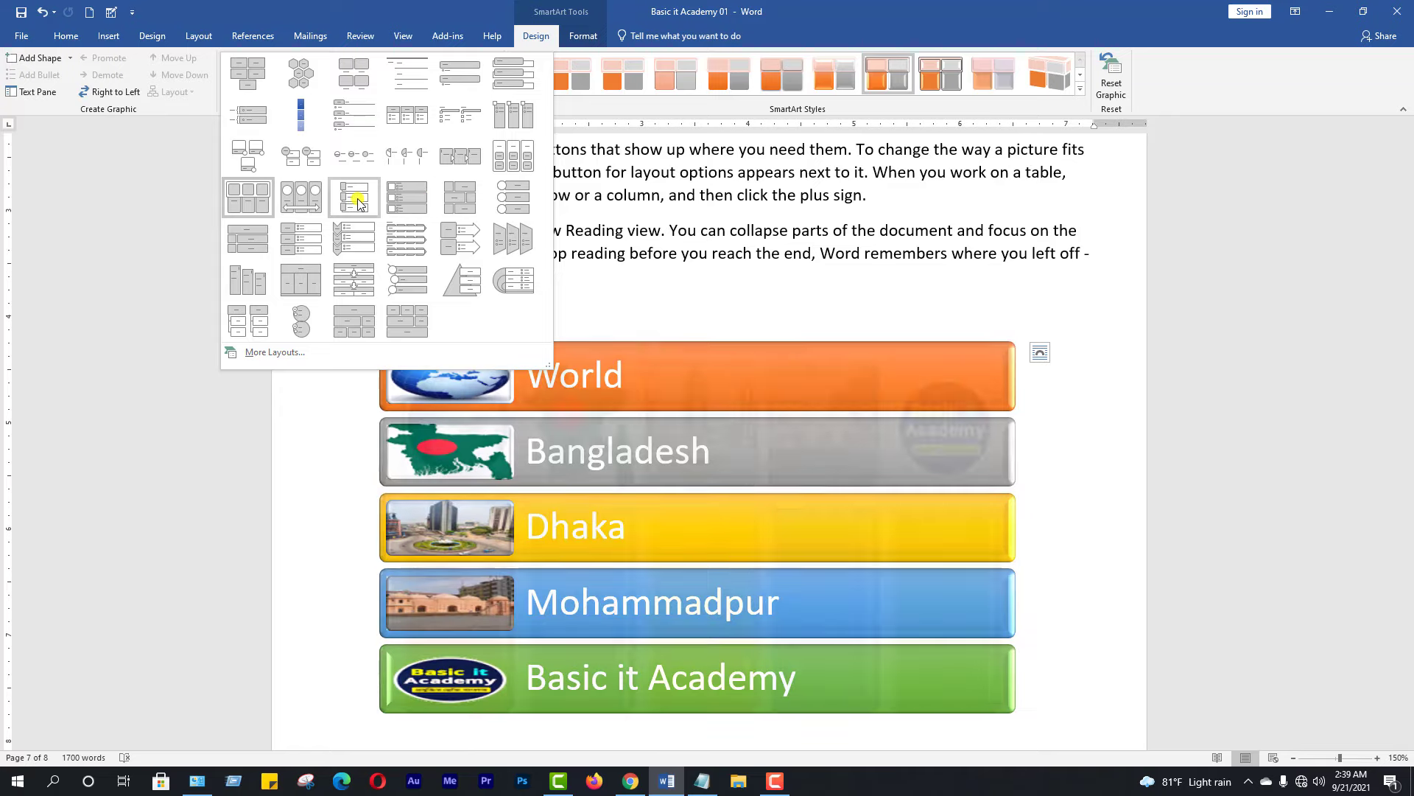
{"action": "left_click", "coordinate": [311, 207]}
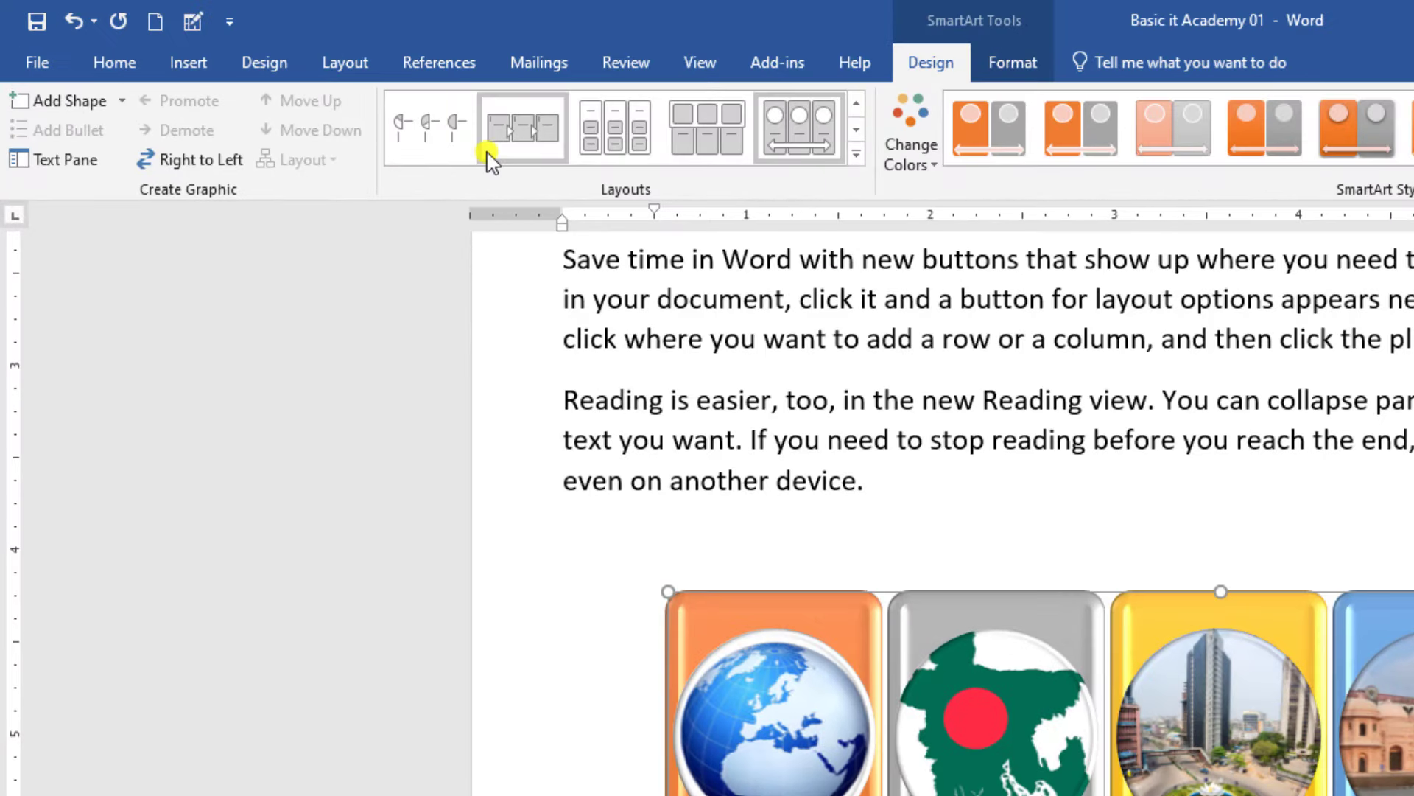
{"action": "left_click", "coordinate": [1024, 59]}
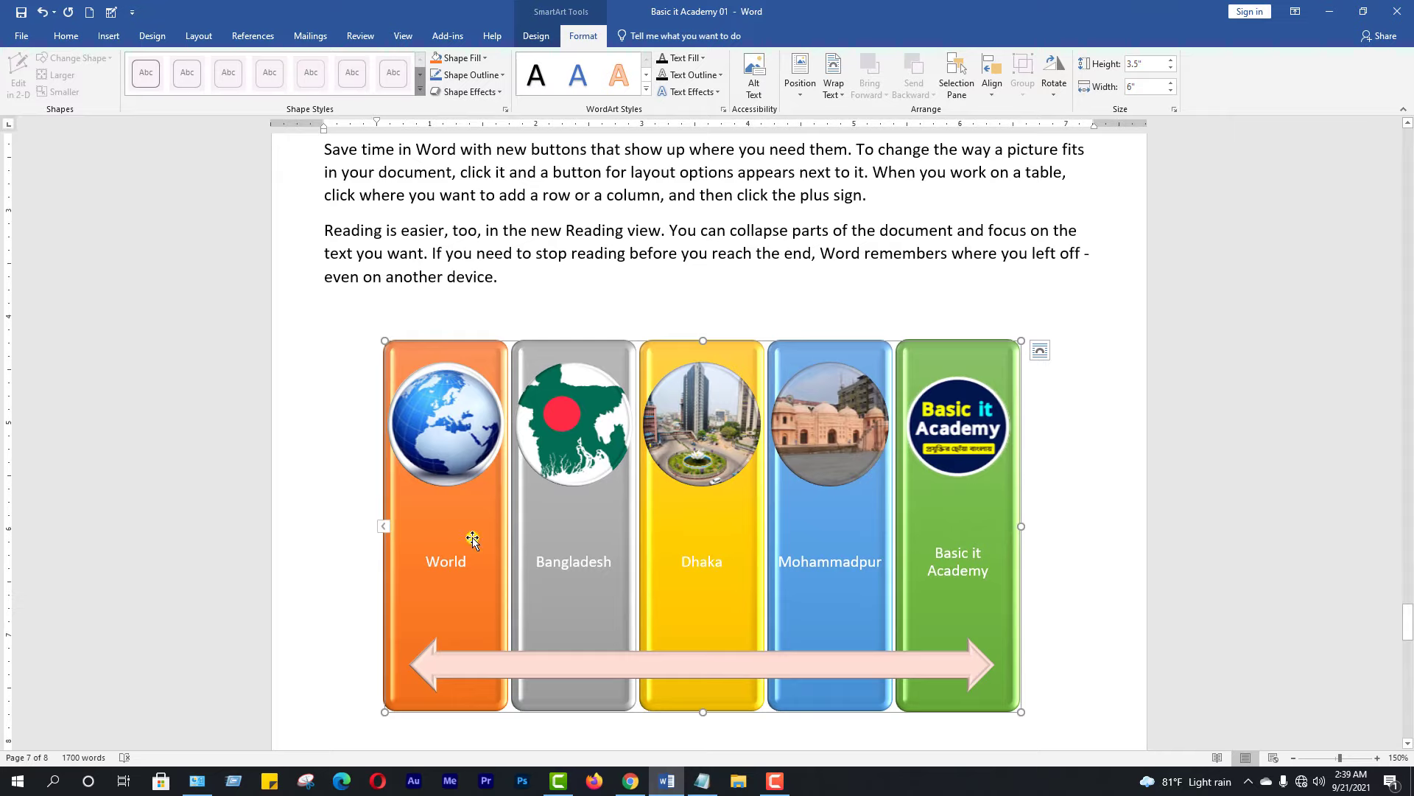
Apply a WordArt text style to the World label.
{"action": "left_click", "coordinate": [442, 562]}
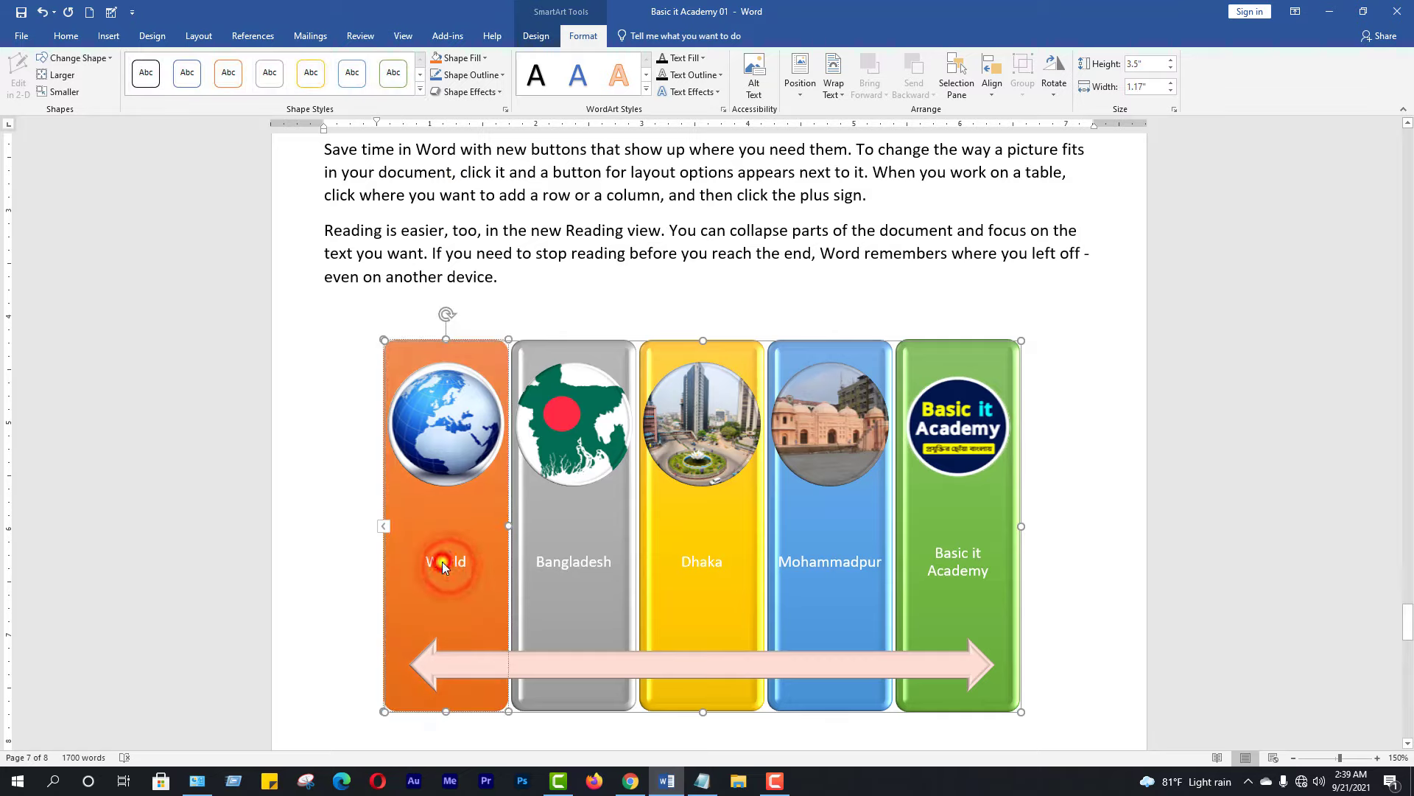
{"action": "left_click_drag", "start_coordinate": [425, 562], "coordinate": [470, 561]}
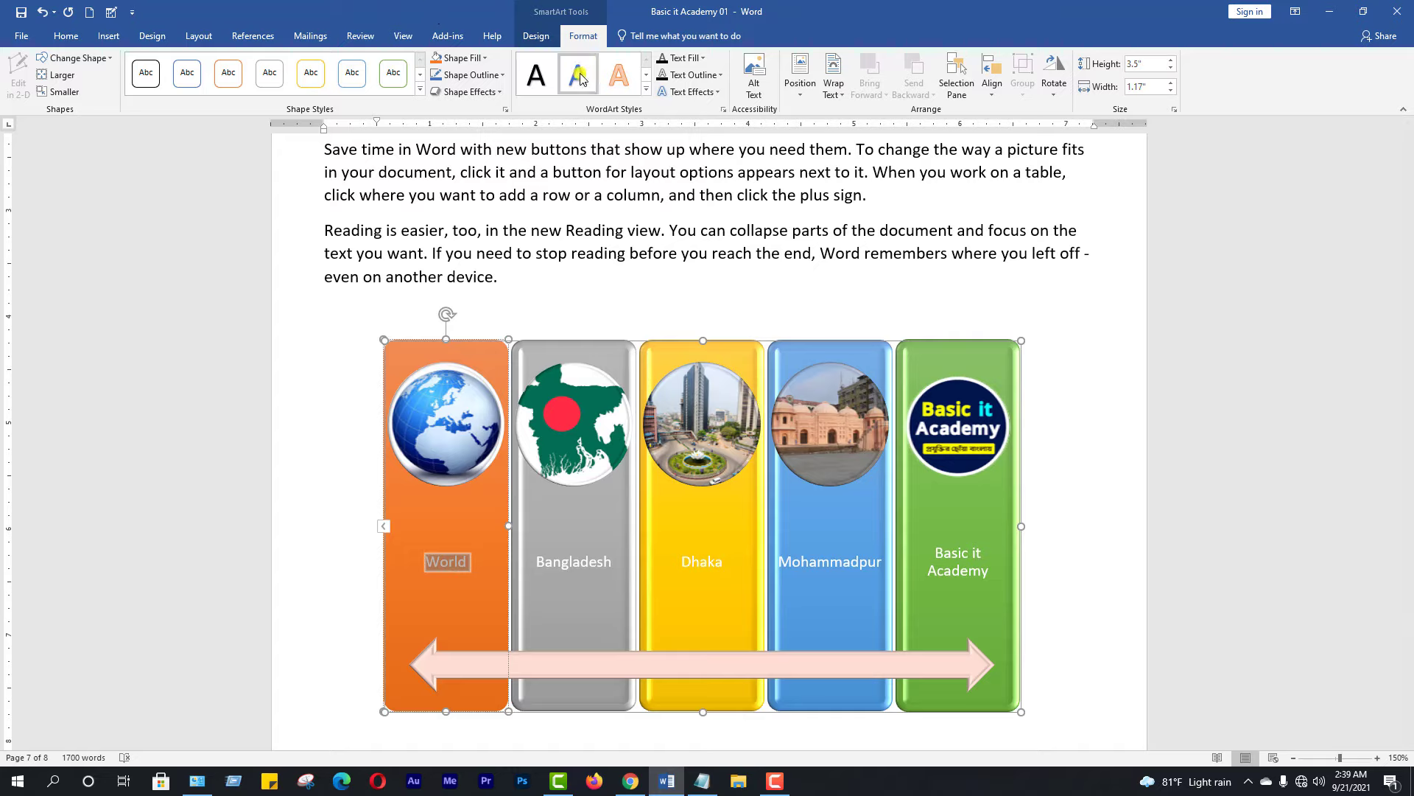
{"action": "left_click", "coordinate": [648, 90]}
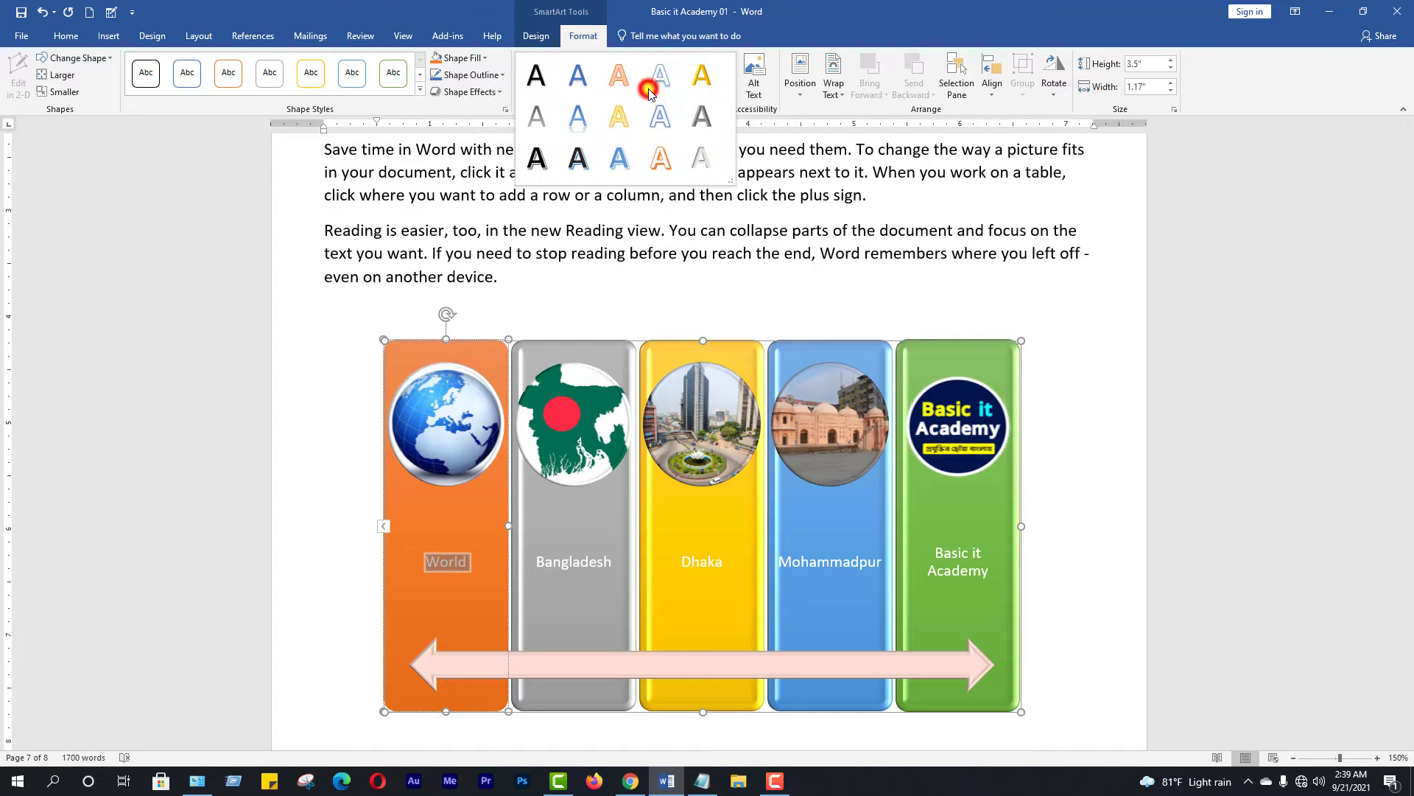
{"action": "left_click", "coordinate": [583, 163]}
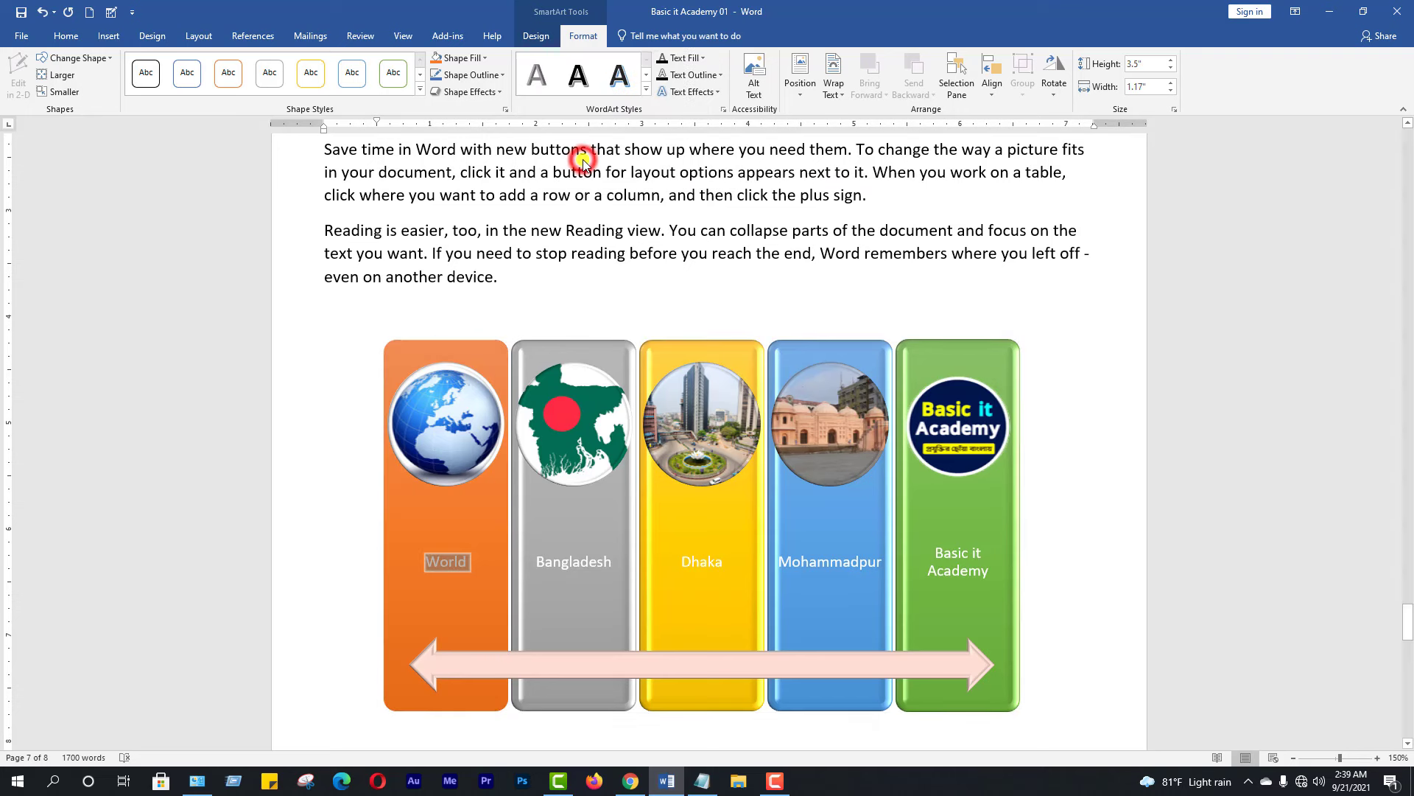
Give the Bangladesh label the orange-outline WordArt style.
{"action": "left_click", "coordinate": [560, 567]}
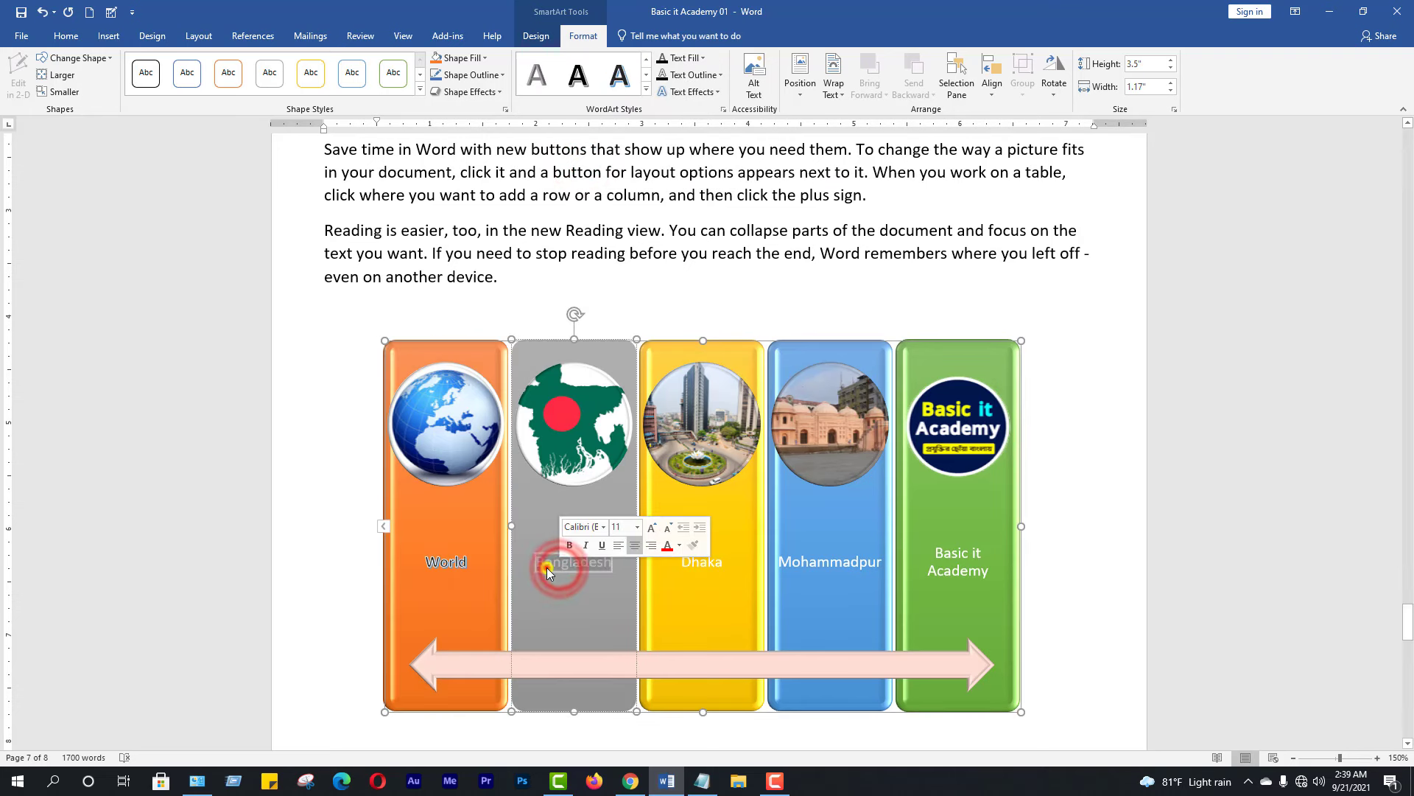
{"action": "left_click_drag", "start_coordinate": [560, 567], "coordinate": [542, 565]}
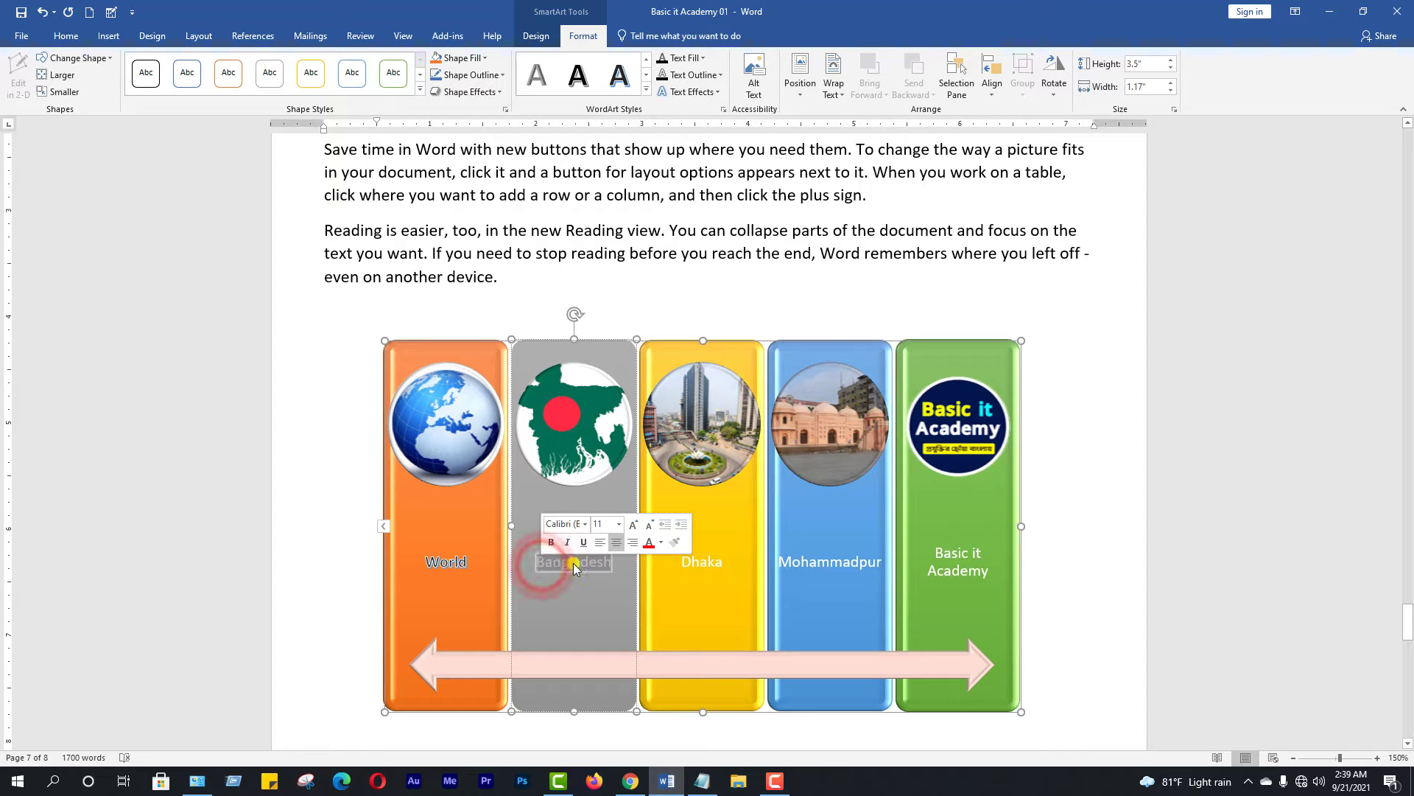
{"action": "left_click", "coordinate": [647, 89]}
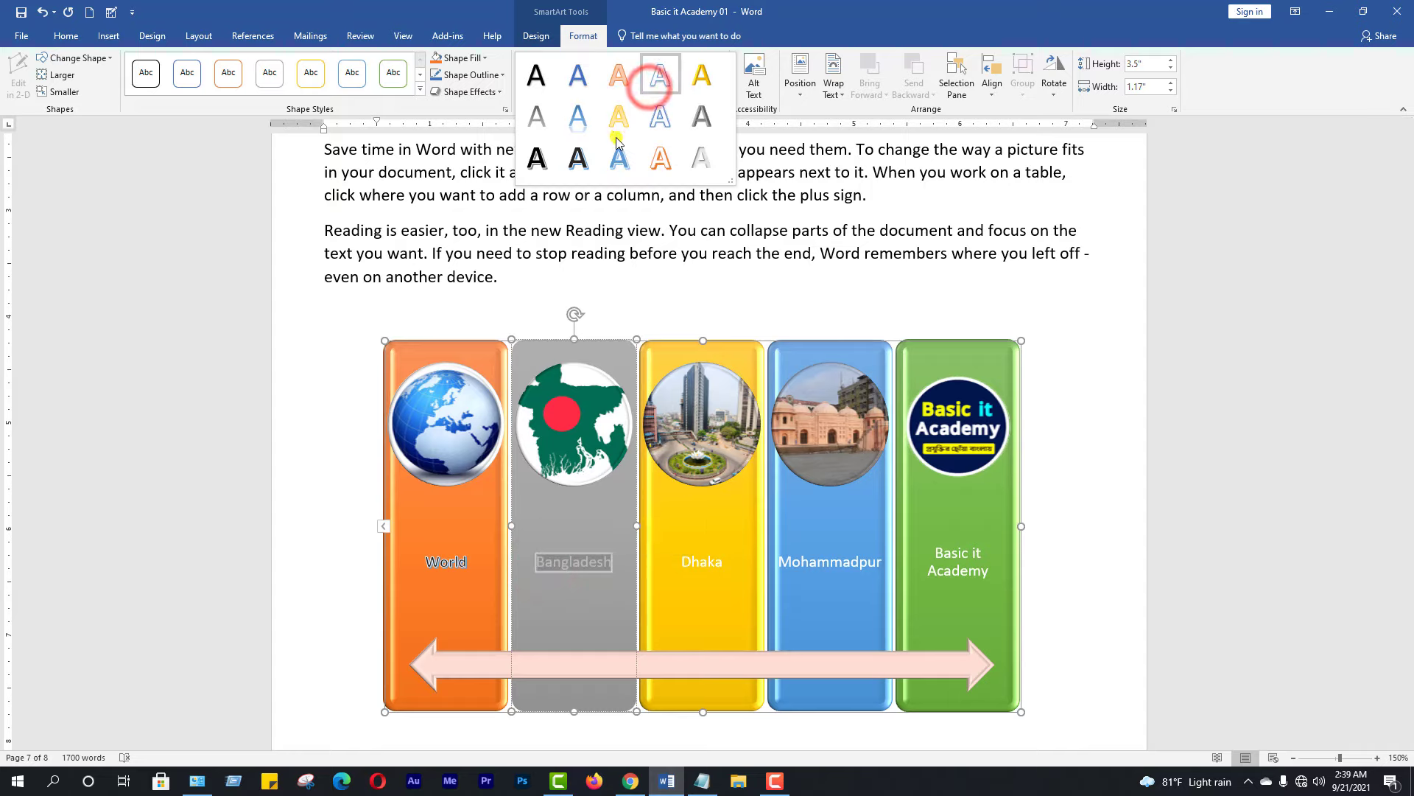
{"action": "left_click", "coordinate": [660, 158]}
Reselect the Bangladesh text, then the whole Bangladesh shape, returning to the SmartArt design options.
{"action": "left_click", "coordinate": [584, 576]}
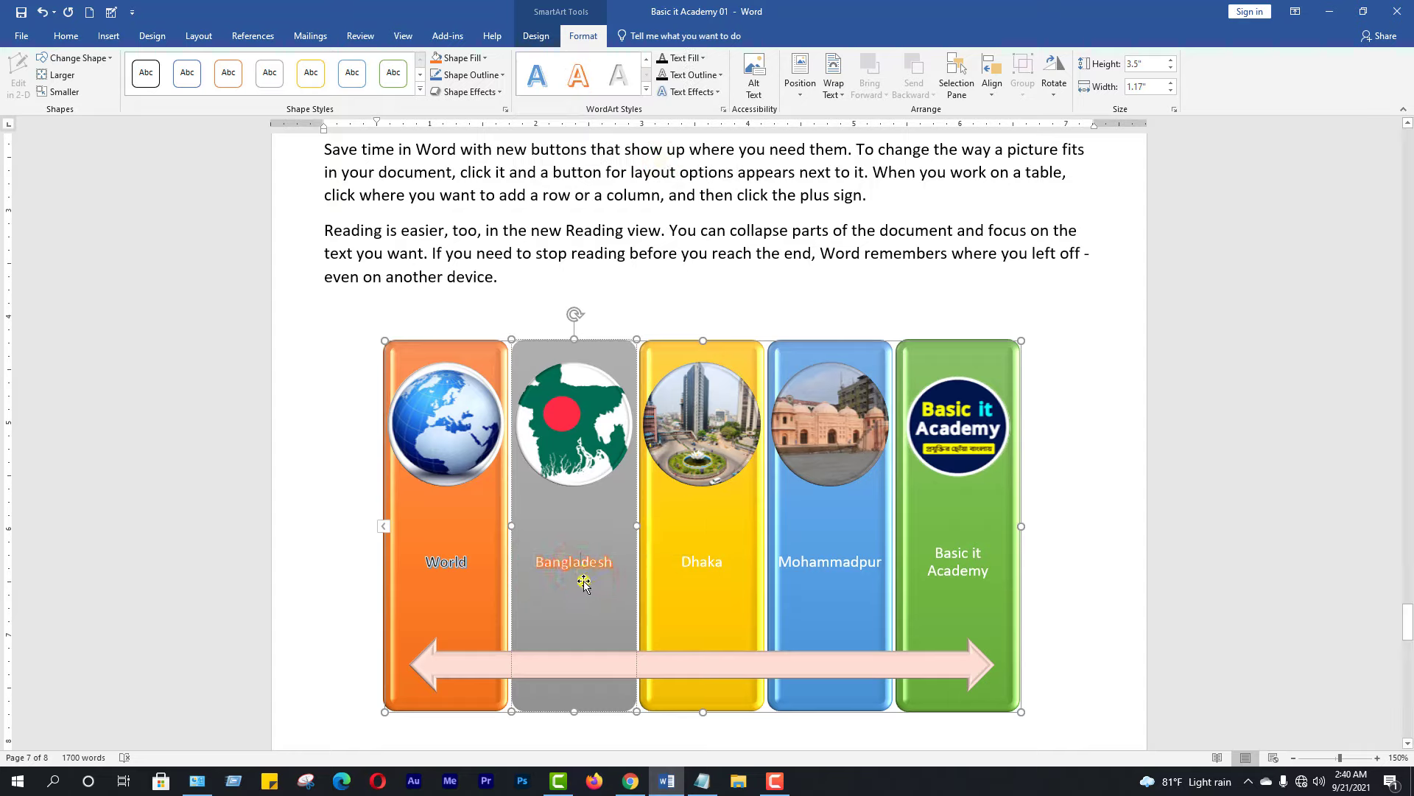
{"action": "left_click", "coordinate": [575, 564]}
{"action": "left_click_drag", "start_coordinate": [536, 561], "coordinate": [615, 563]}
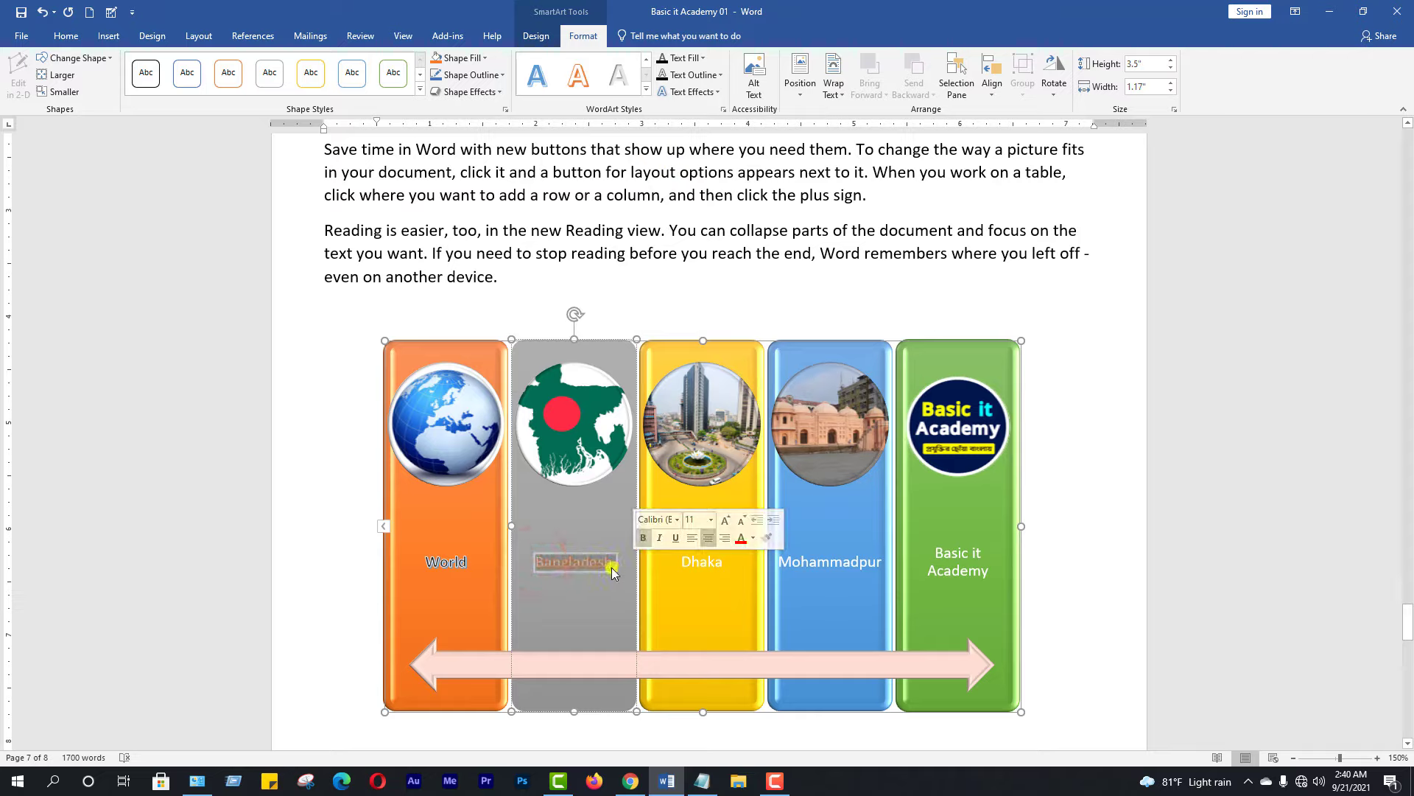
{"action": "left_click", "coordinate": [574, 564]}
{"action": "left_click", "coordinate": [573, 524]}
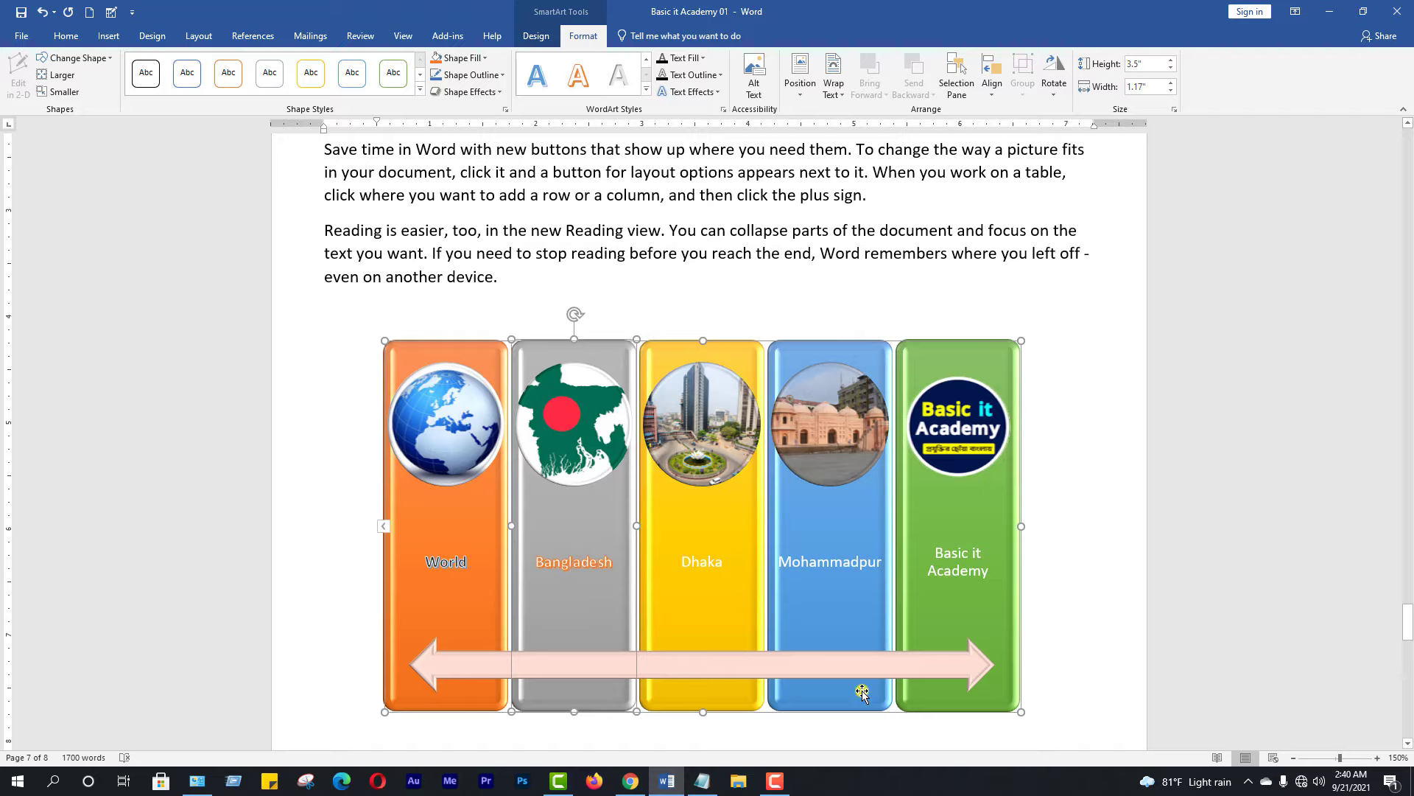
{"action": "left_click", "coordinate": [576, 529]}
{"action": "left_click", "coordinate": [575, 518]}
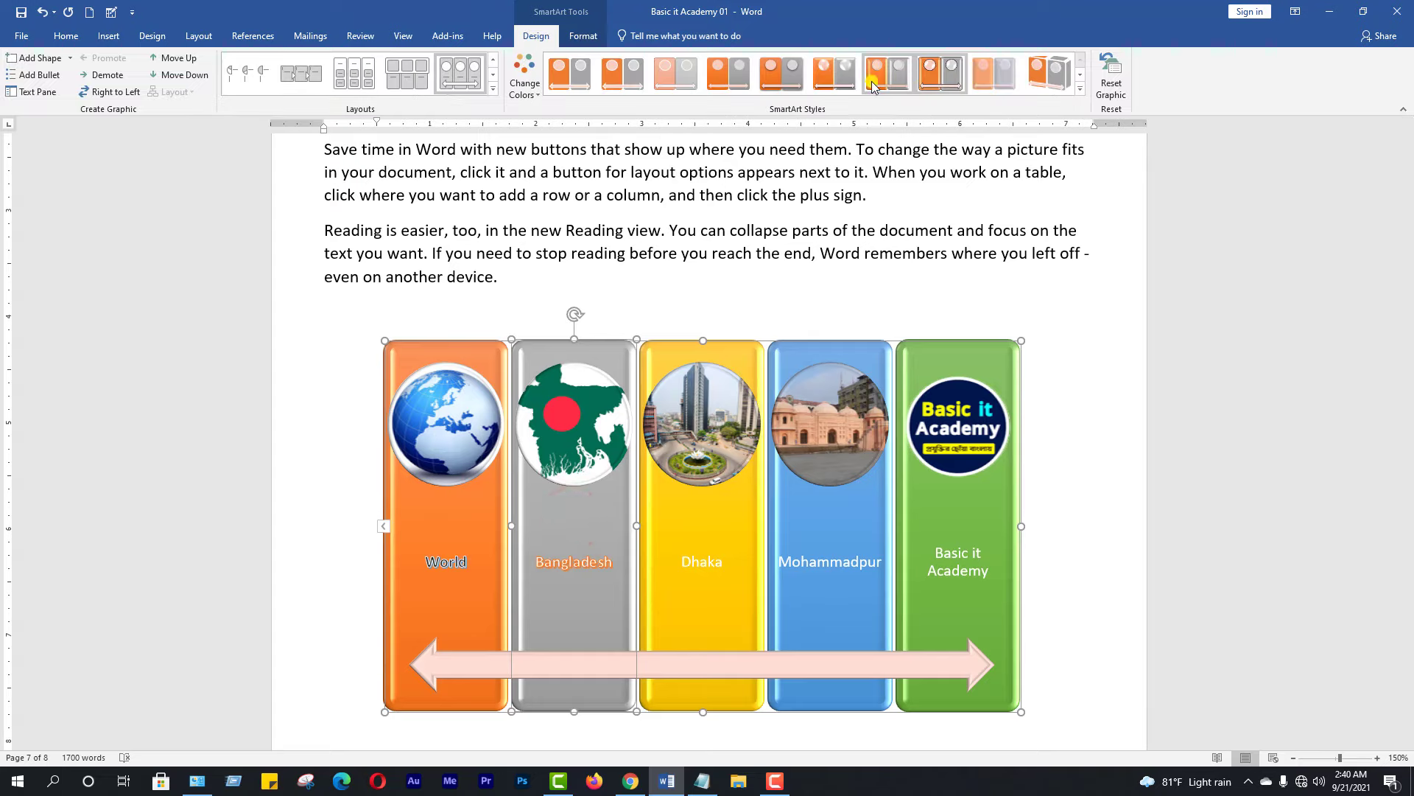
Apply the Colorful Accent Colors scheme and fill the Bangladesh shape with standard Red.
{"action": "left_click", "coordinate": [532, 94]}
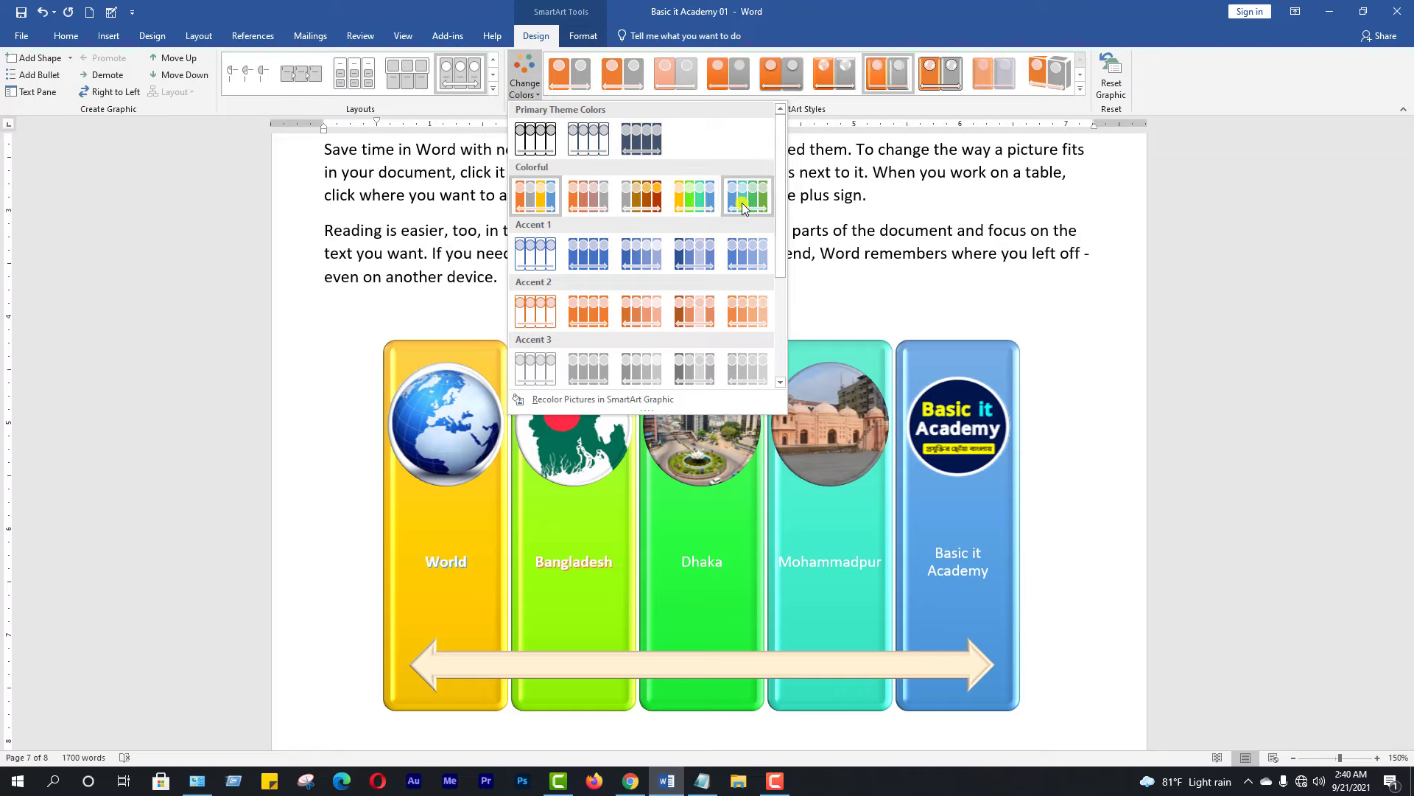
{"action": "left_click", "coordinate": [541, 201]}
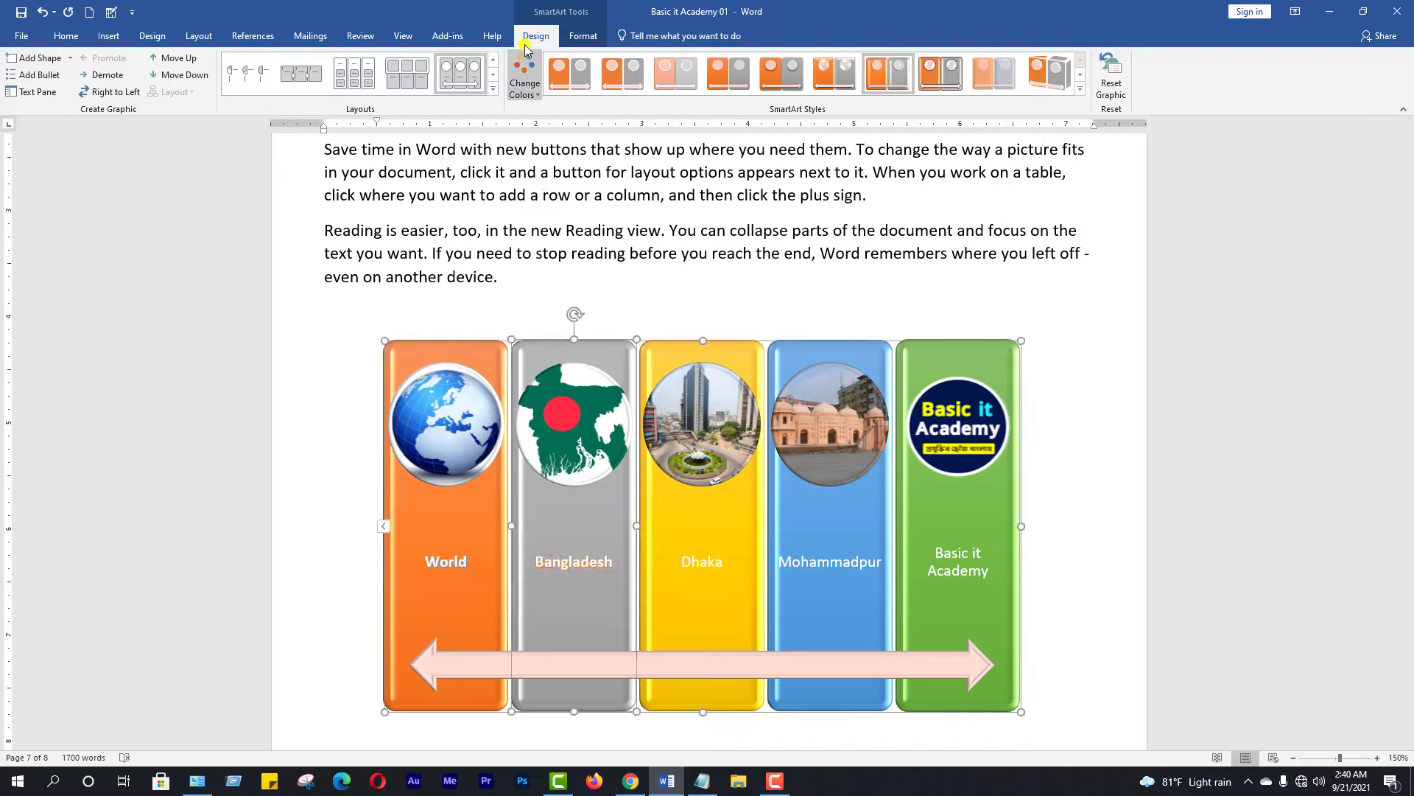
{"action": "left_click", "coordinate": [583, 35]}
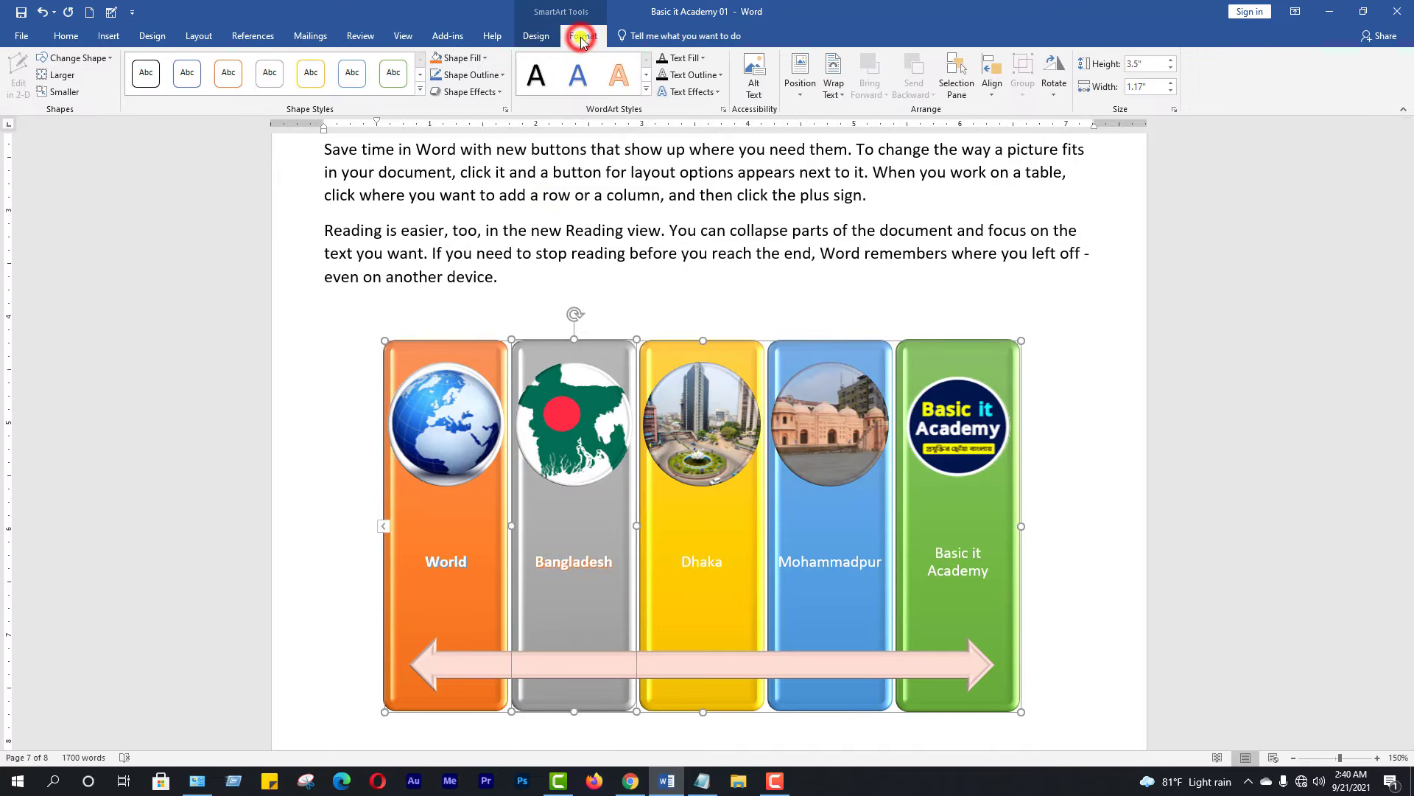
{"action": "left_click", "coordinate": [477, 58]}
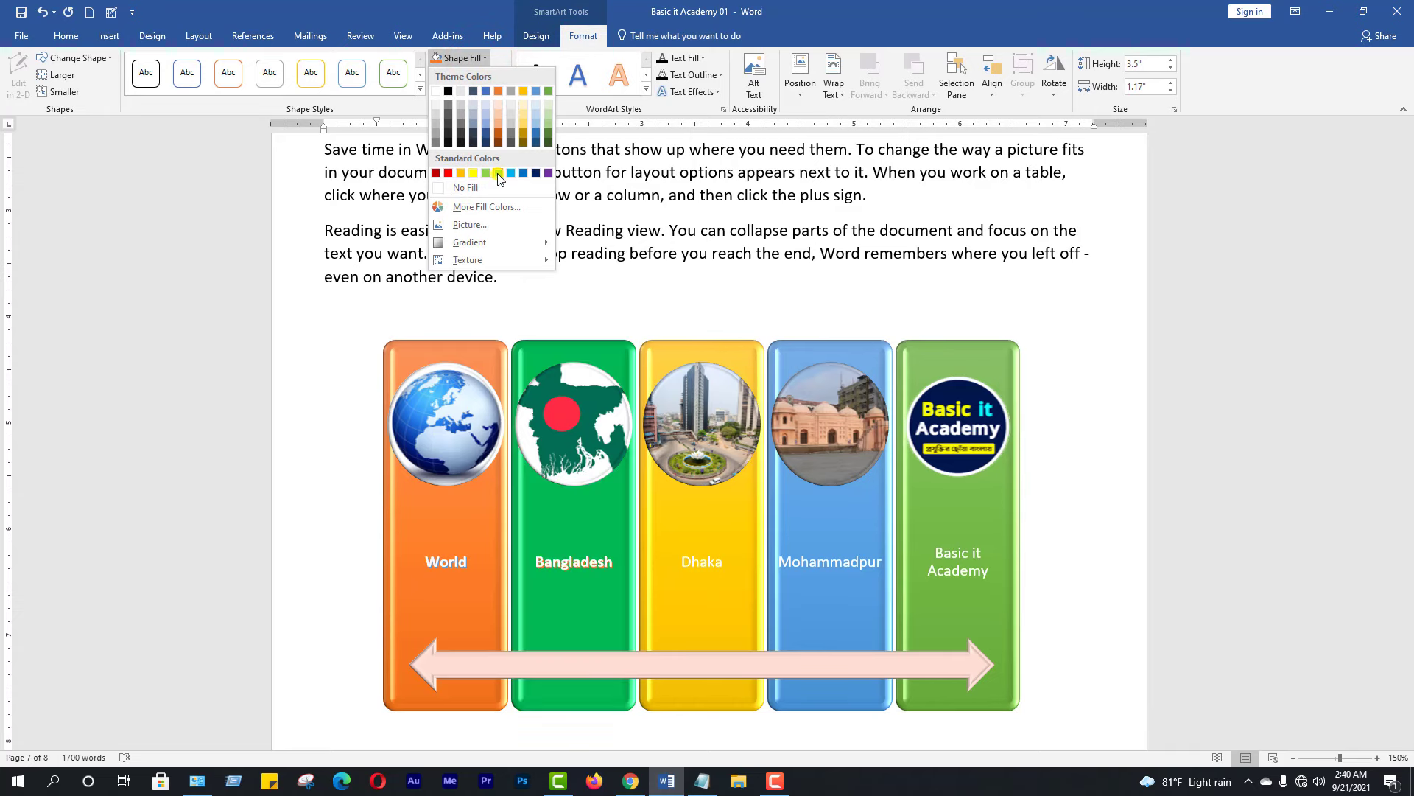
{"action": "left_click", "coordinate": [447, 174]}
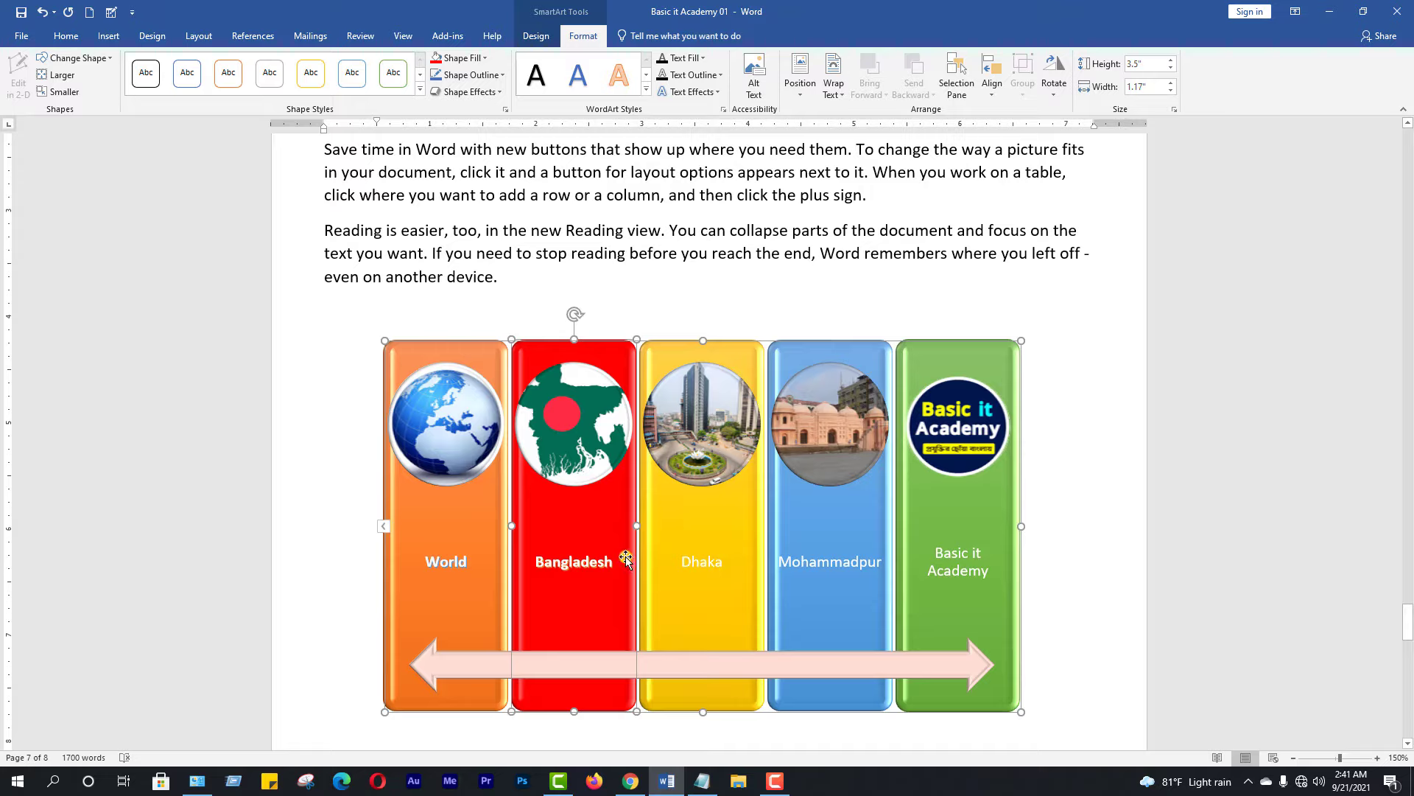
{"action": "left_click", "coordinate": [956, 531]}
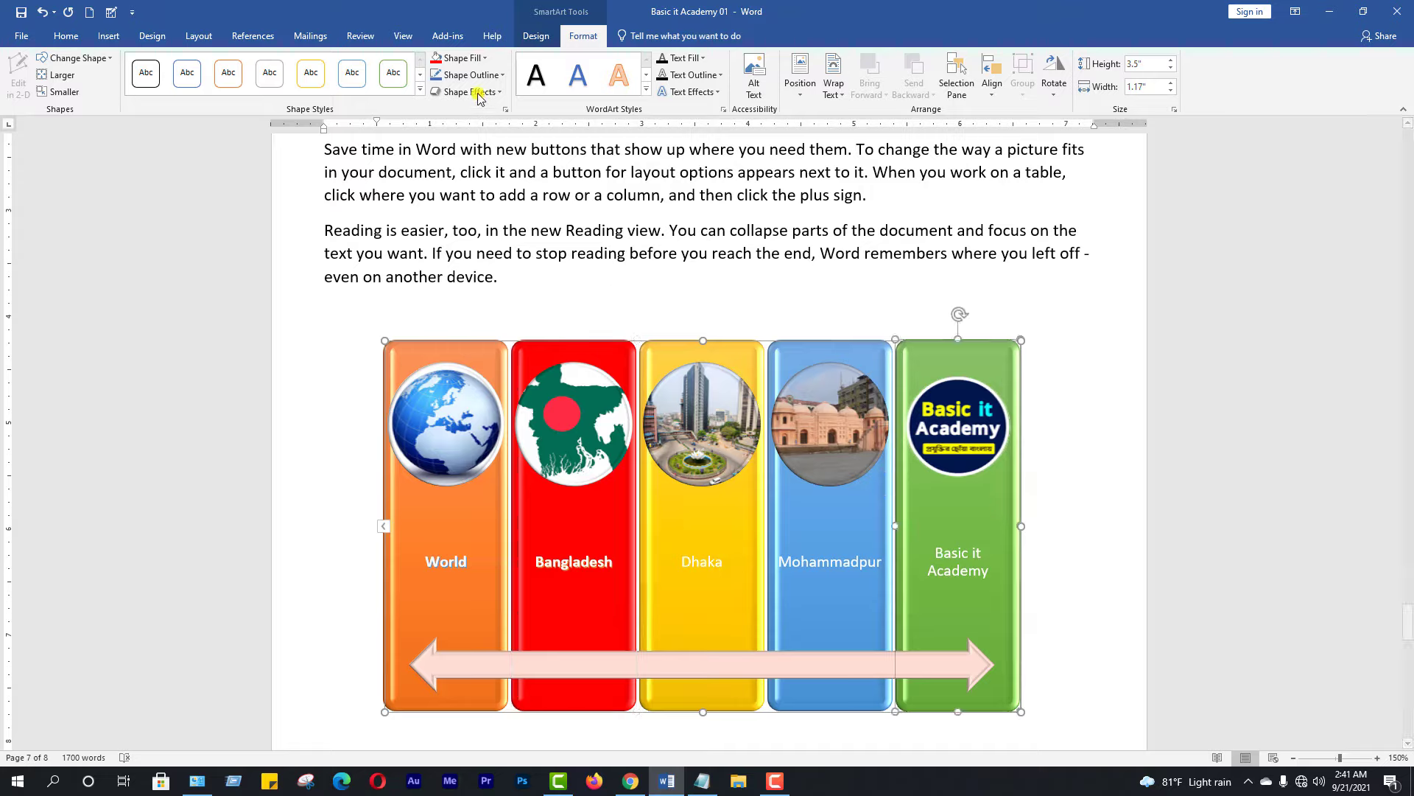
Add an Orange, 11 pt, Accent color 2 glow to the Basic it Academy shape.
{"action": "left_click", "coordinate": [500, 92]}
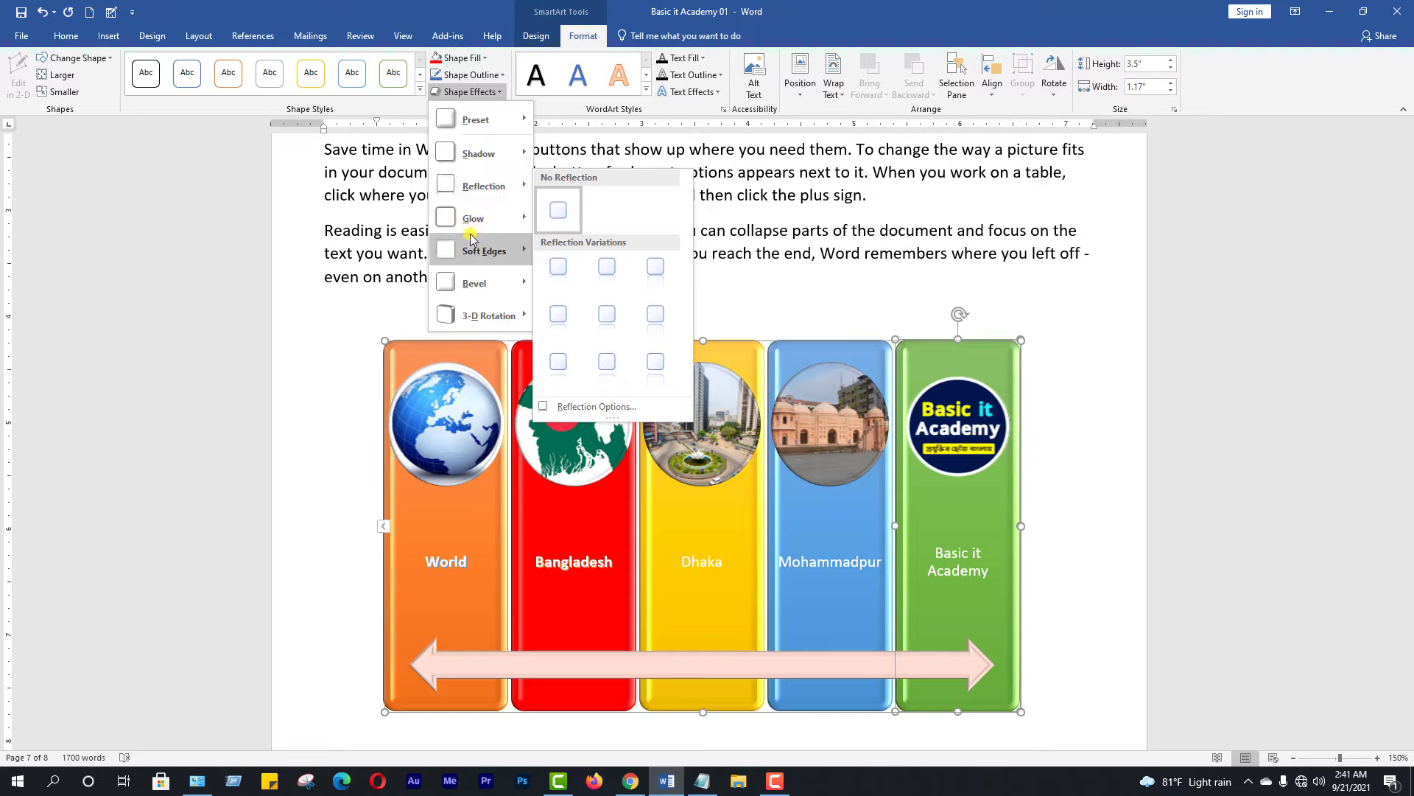
{"action": "mouse_move", "coordinate": [473, 218]}
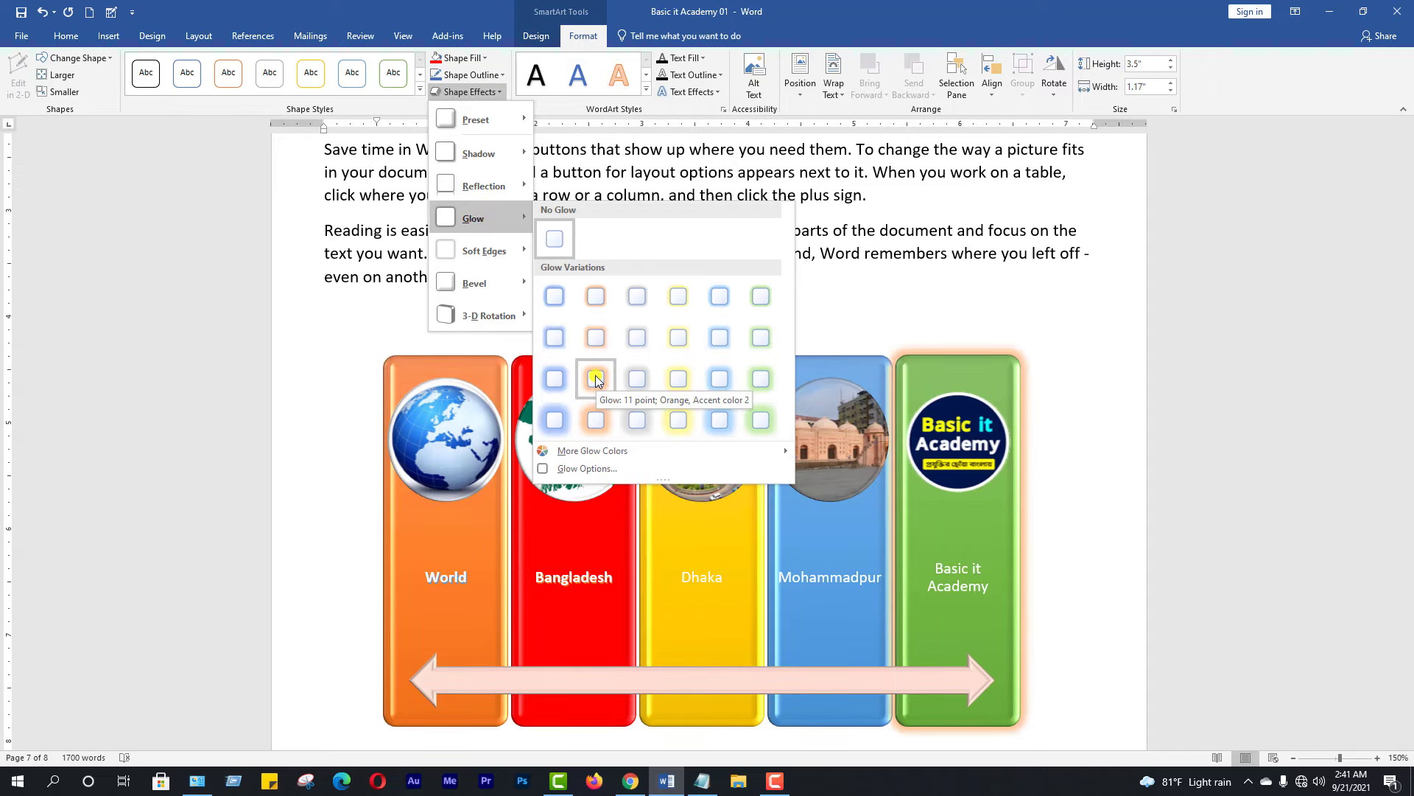
{"action": "left_click", "coordinate": [596, 378]}
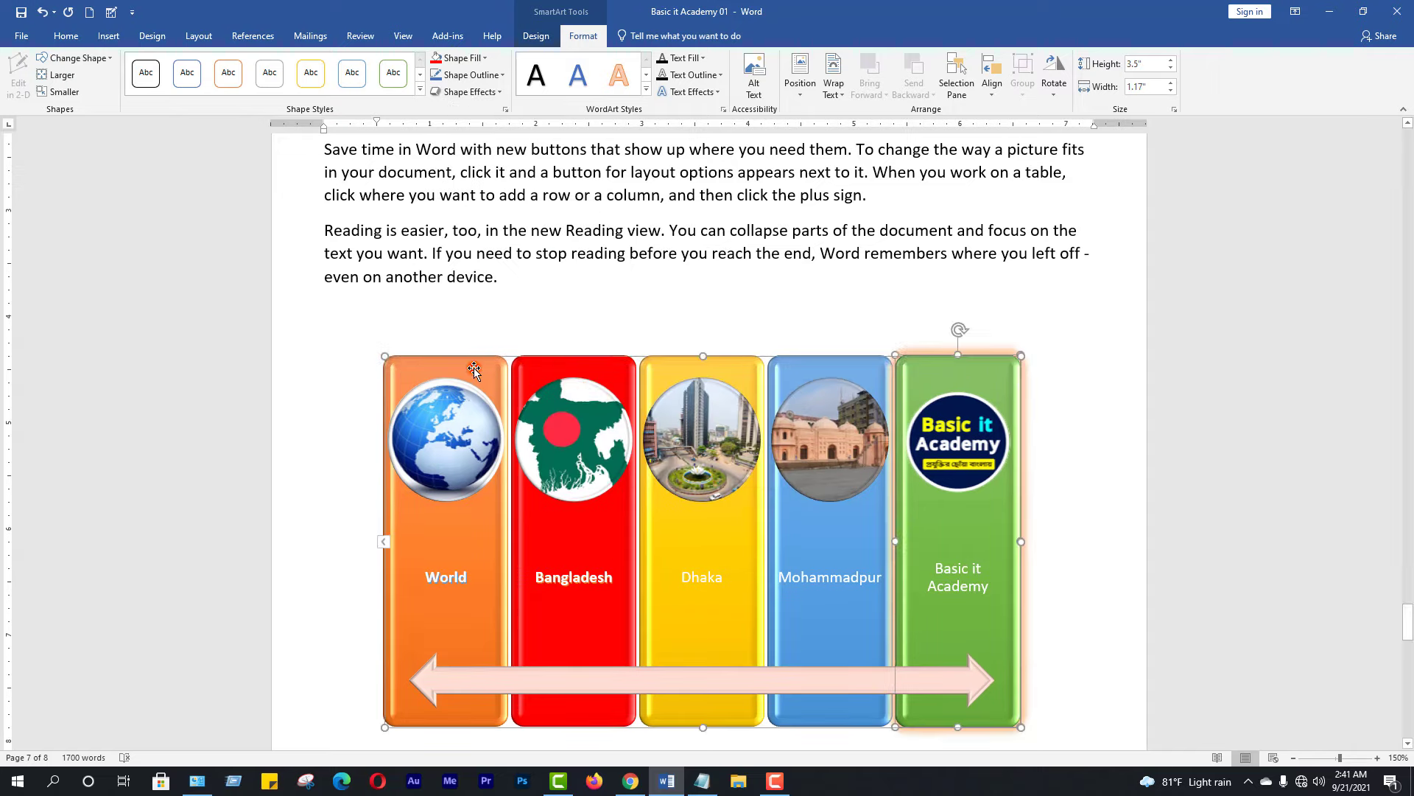
{"action": "left_click", "coordinate": [473, 371]}
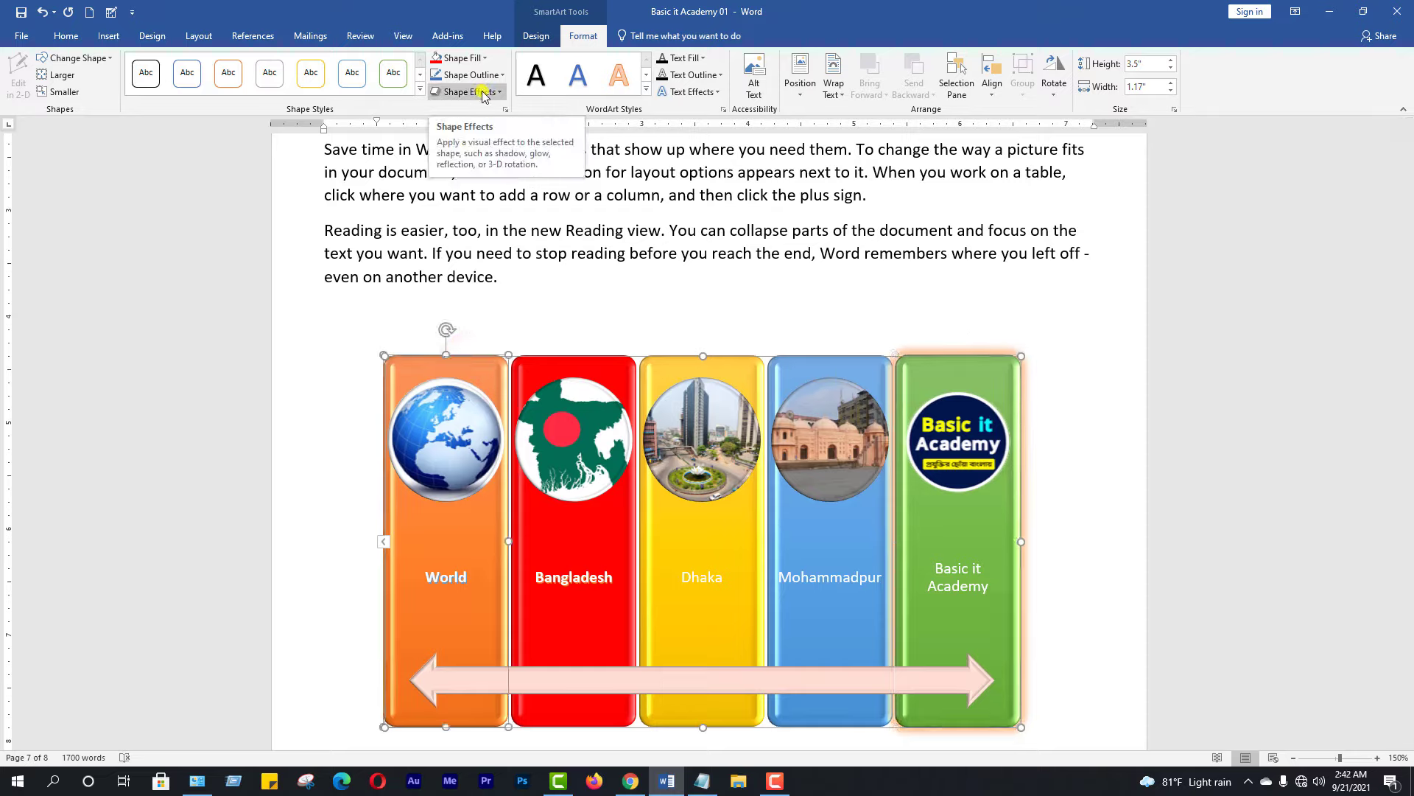
{"action": "left_click", "coordinate": [472, 529]}
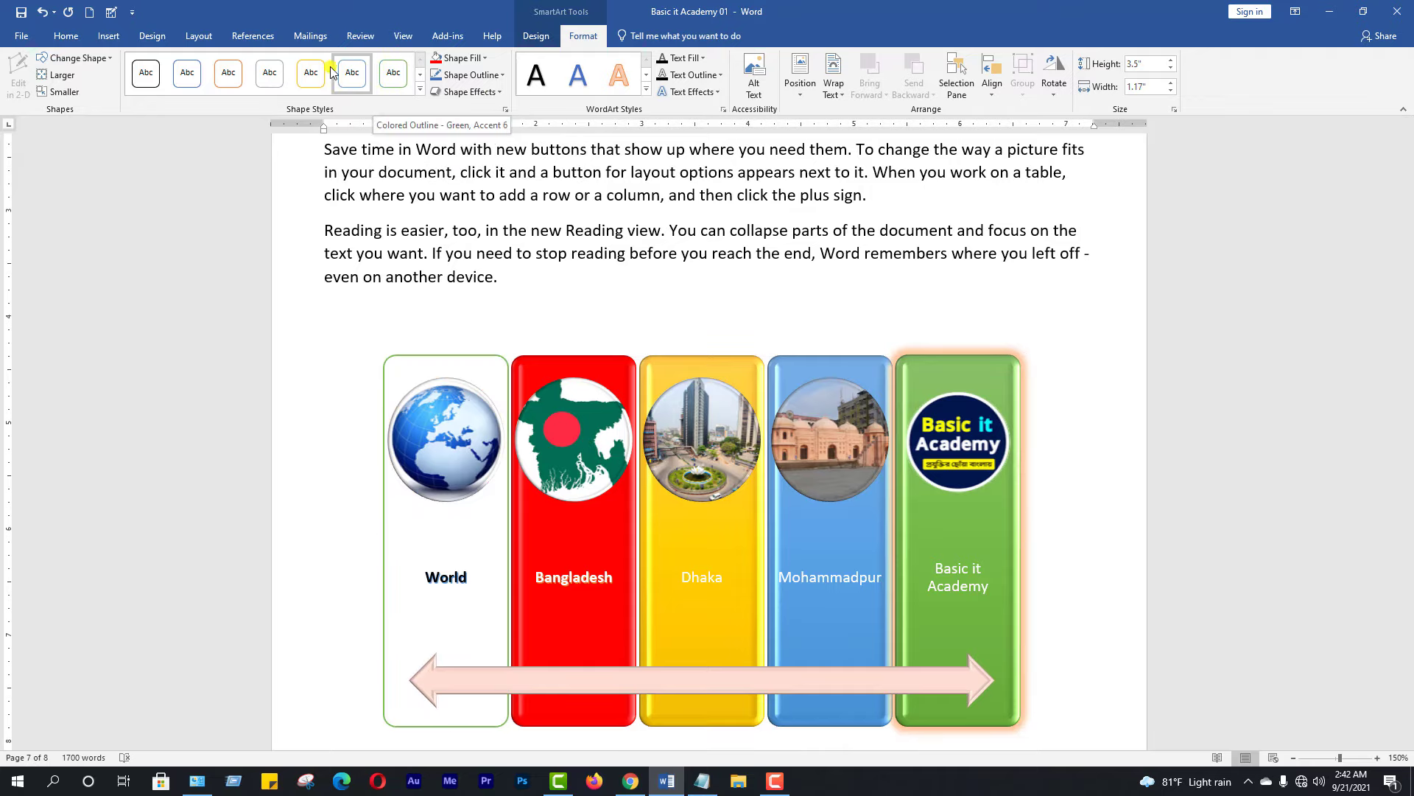
Apply an orange shape style to the World shape.
{"action": "left_click", "coordinate": [270, 72]}
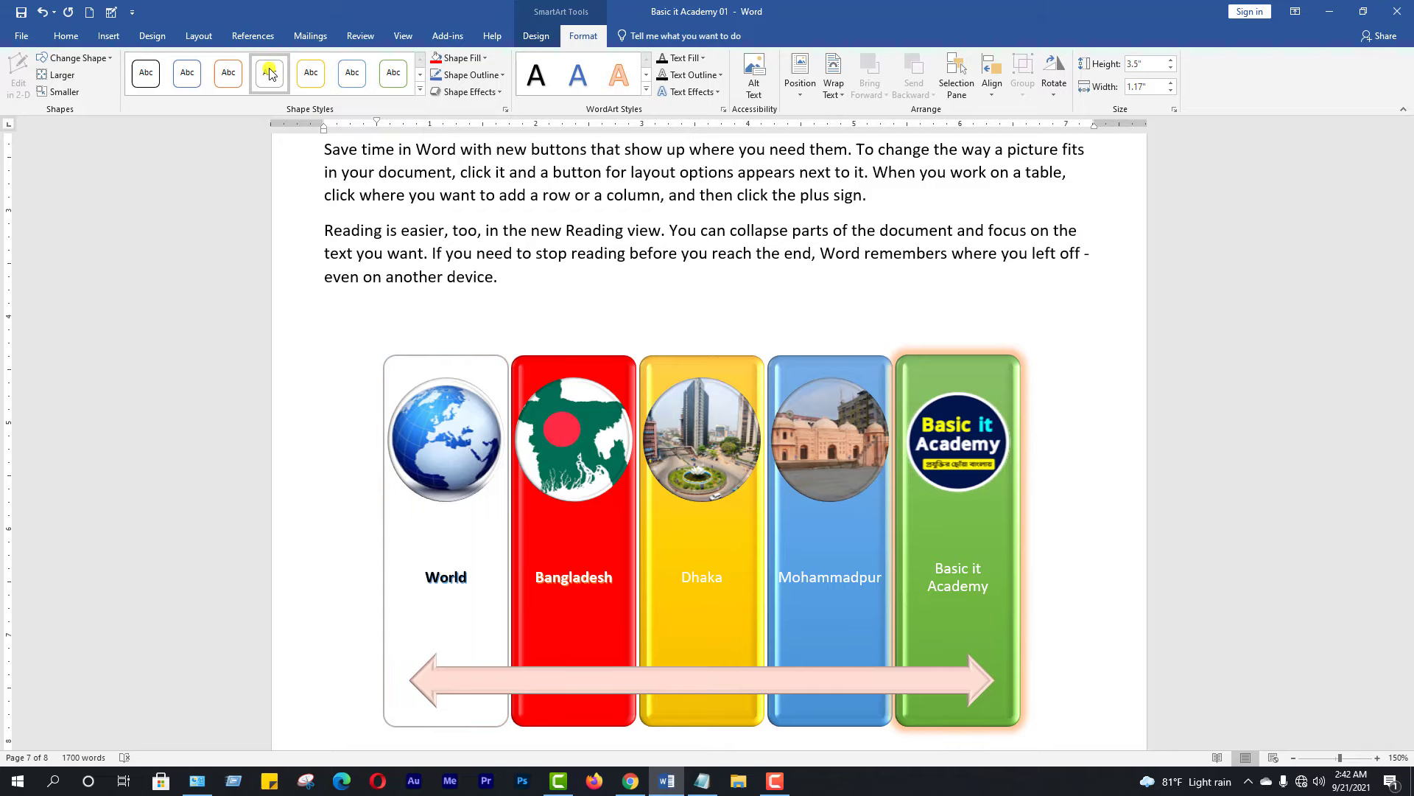
{"action": "left_click", "coordinate": [419, 91]}
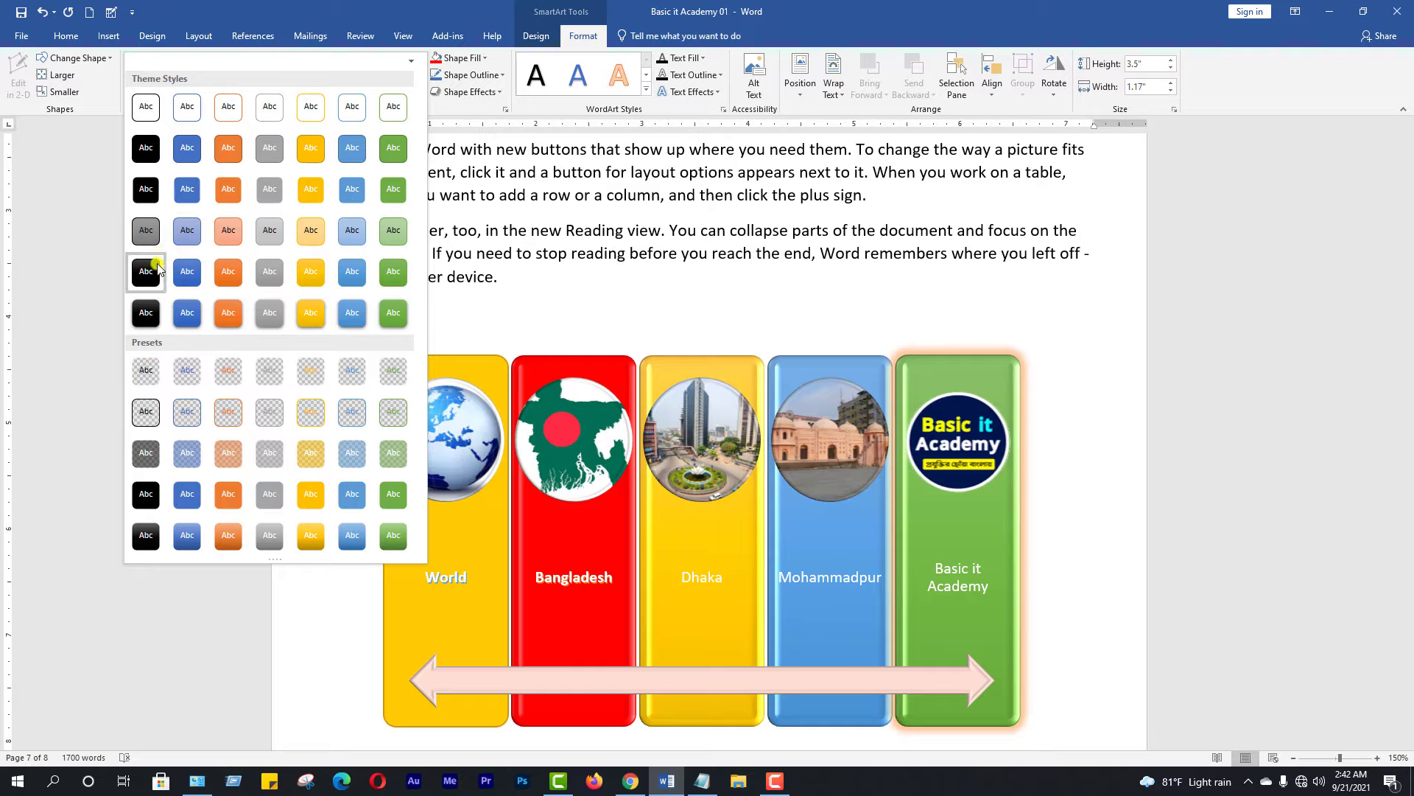
{"action": "left_click", "coordinate": [607, 314]}
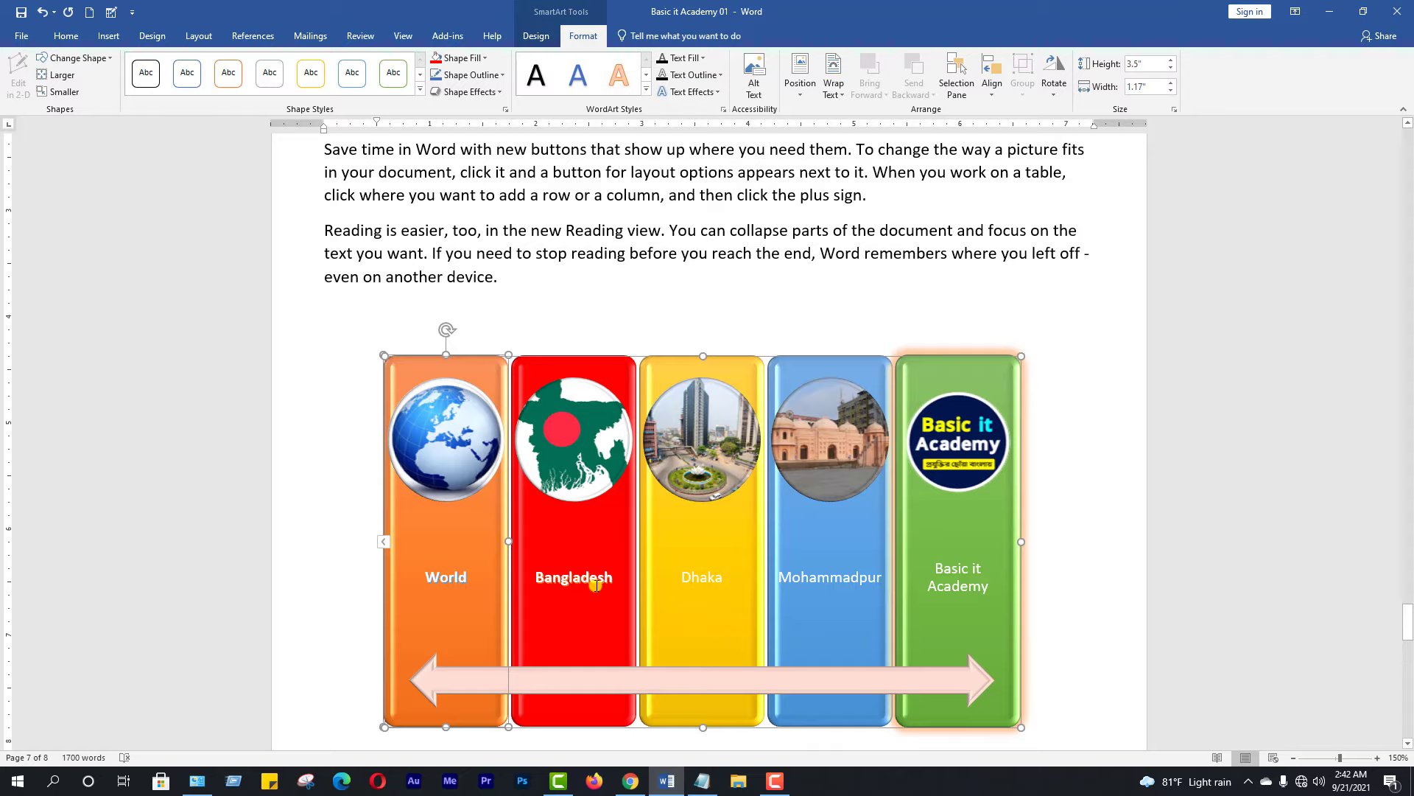
Colour the Bangladesh label text dark blue.
{"action": "left_click", "coordinate": [569, 580]}
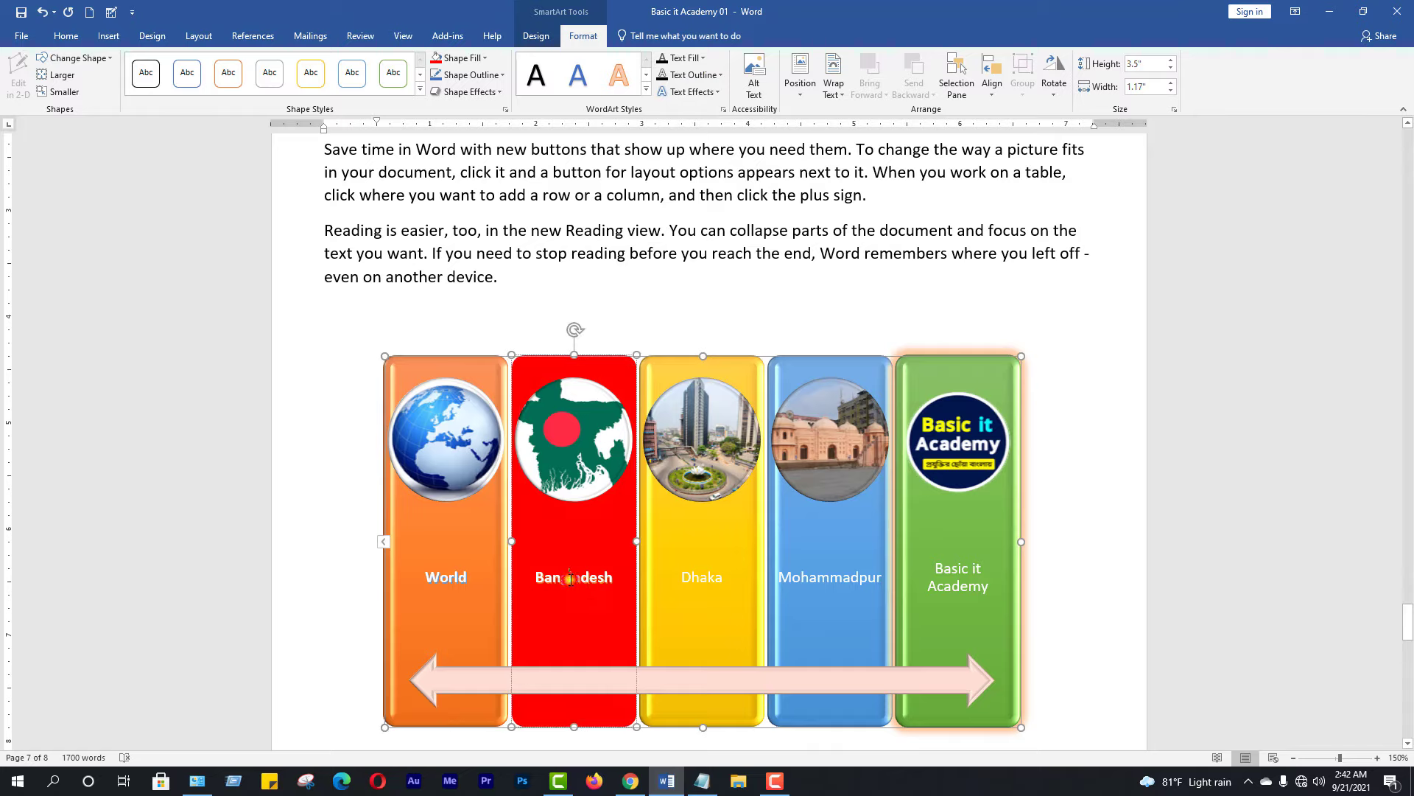
{"action": "left_click_drag", "start_coordinate": [535, 577], "coordinate": [616, 580]}
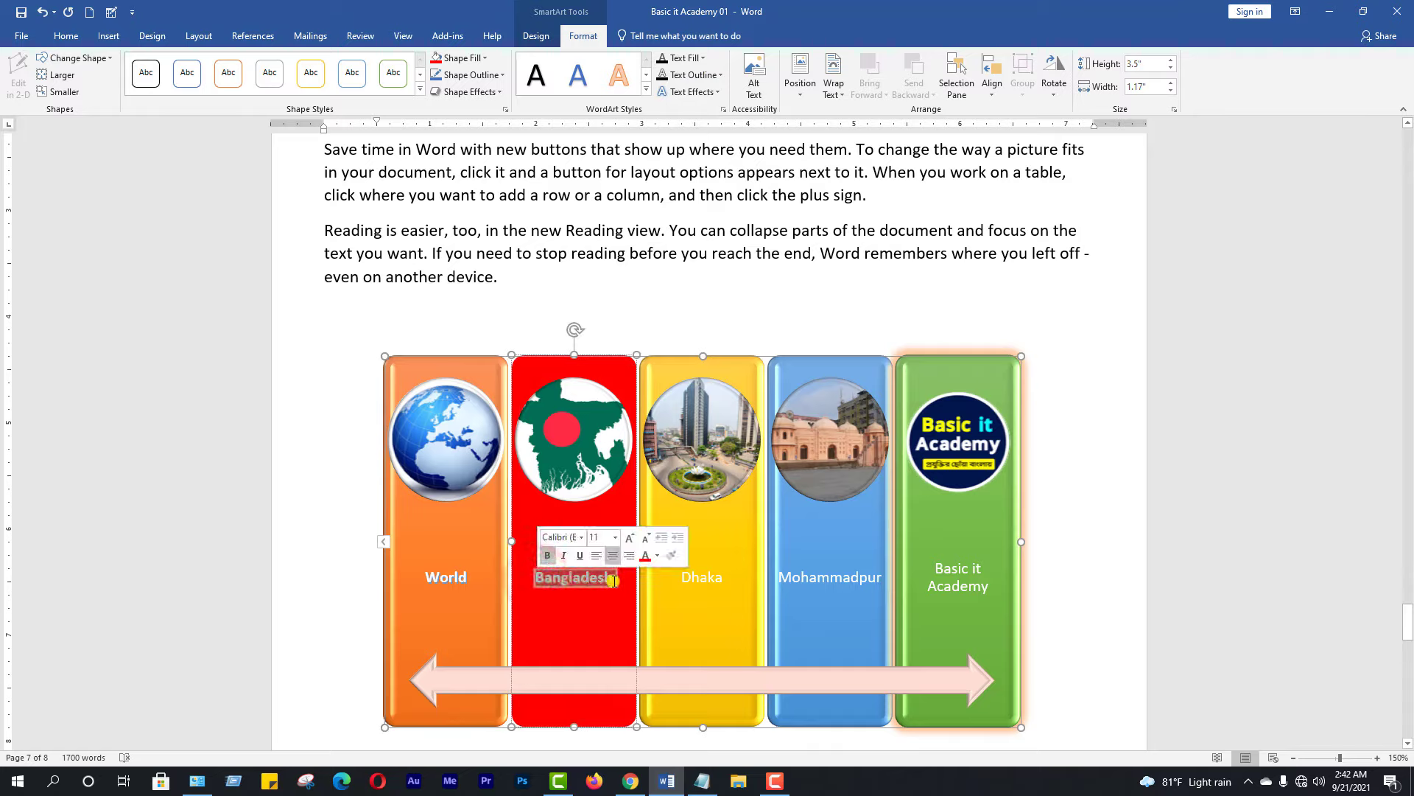
{"action": "left_click", "coordinate": [705, 58]}
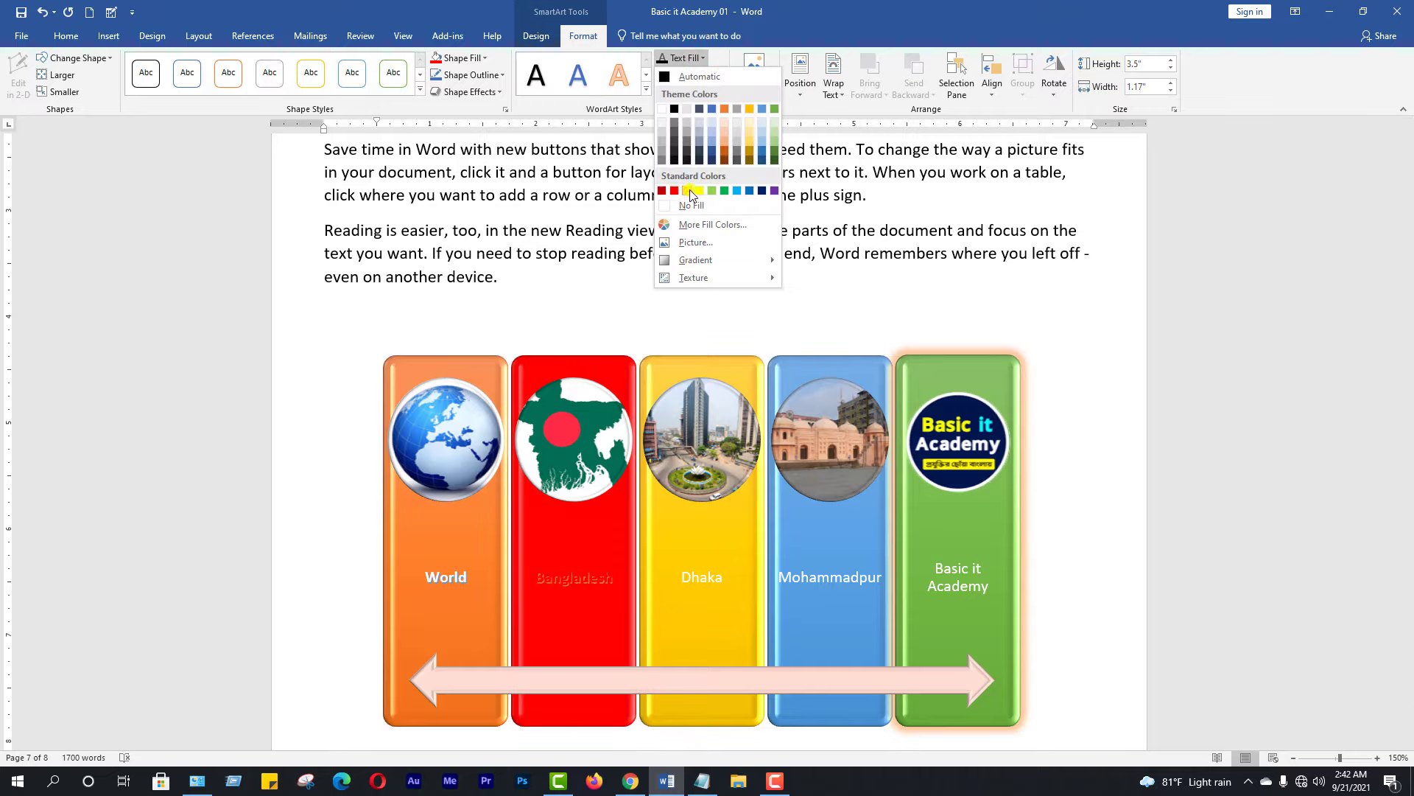
{"action": "left_click", "coordinate": [762, 191]}
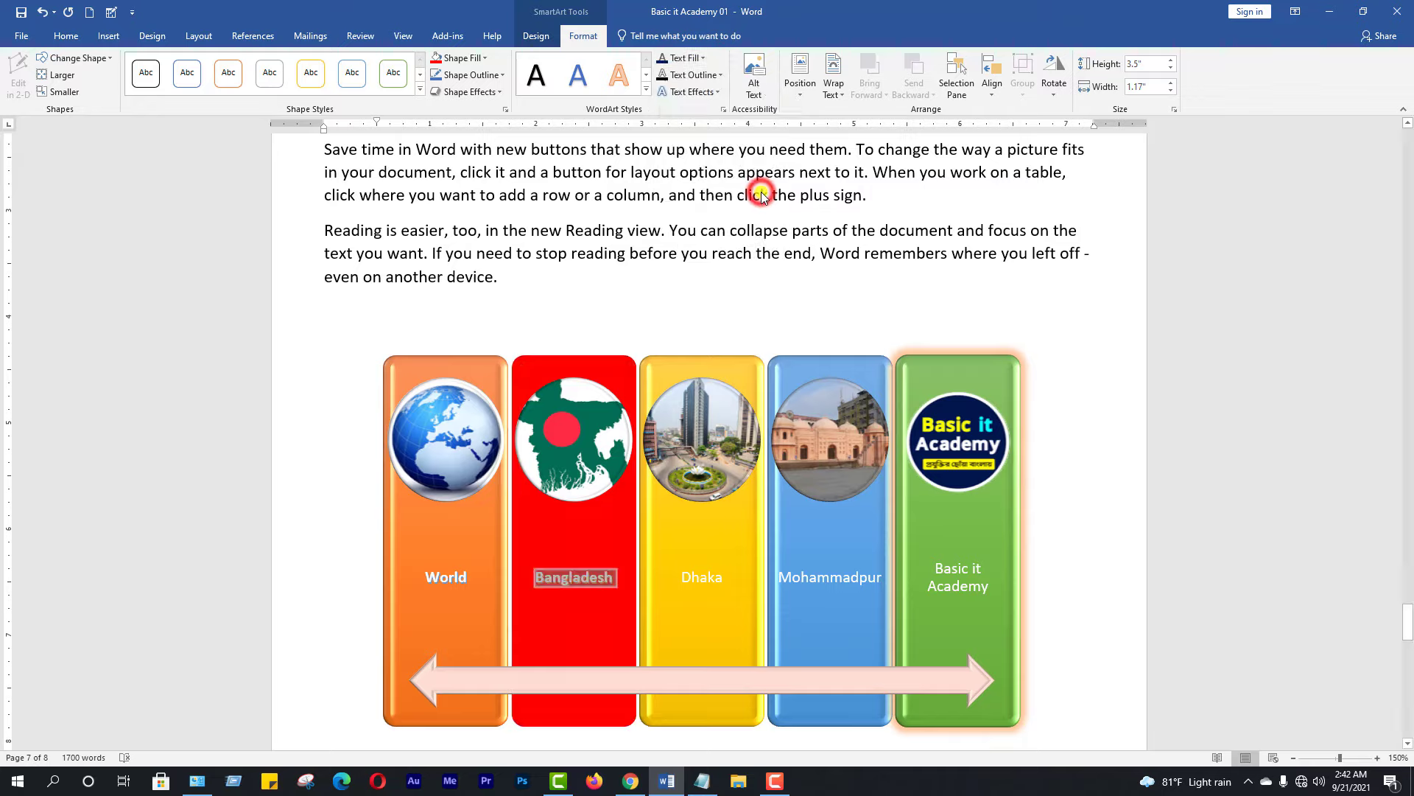
{"action": "left_click", "coordinate": [600, 549]}
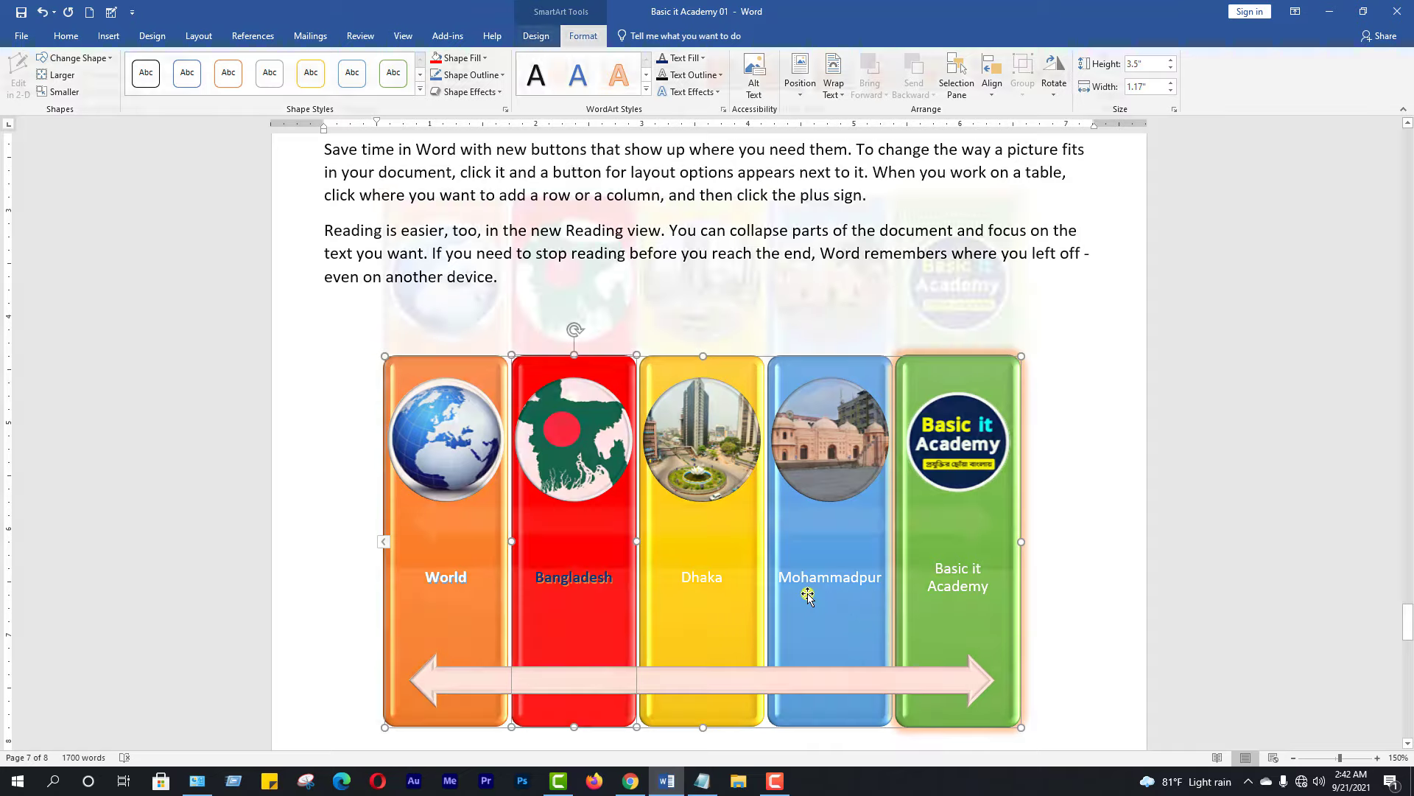
Move down and place the cursor on the blank next page.
{"action": "scroll", "coordinate": [810, 490], "scroll_direction": "down", "scroll_amount": 4}
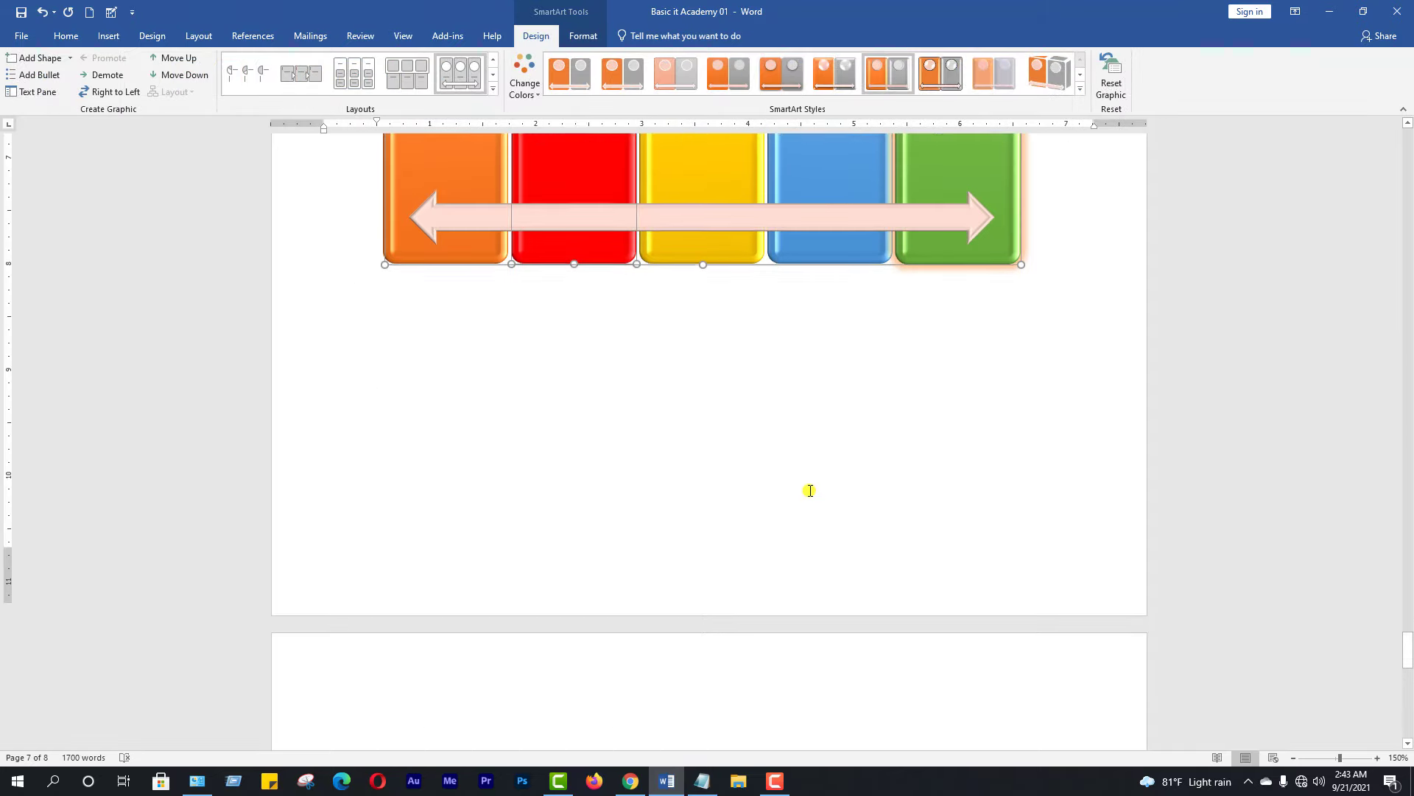
{"action": "scroll", "coordinate": [810, 491], "scroll_direction": "down", "scroll_amount": 4}
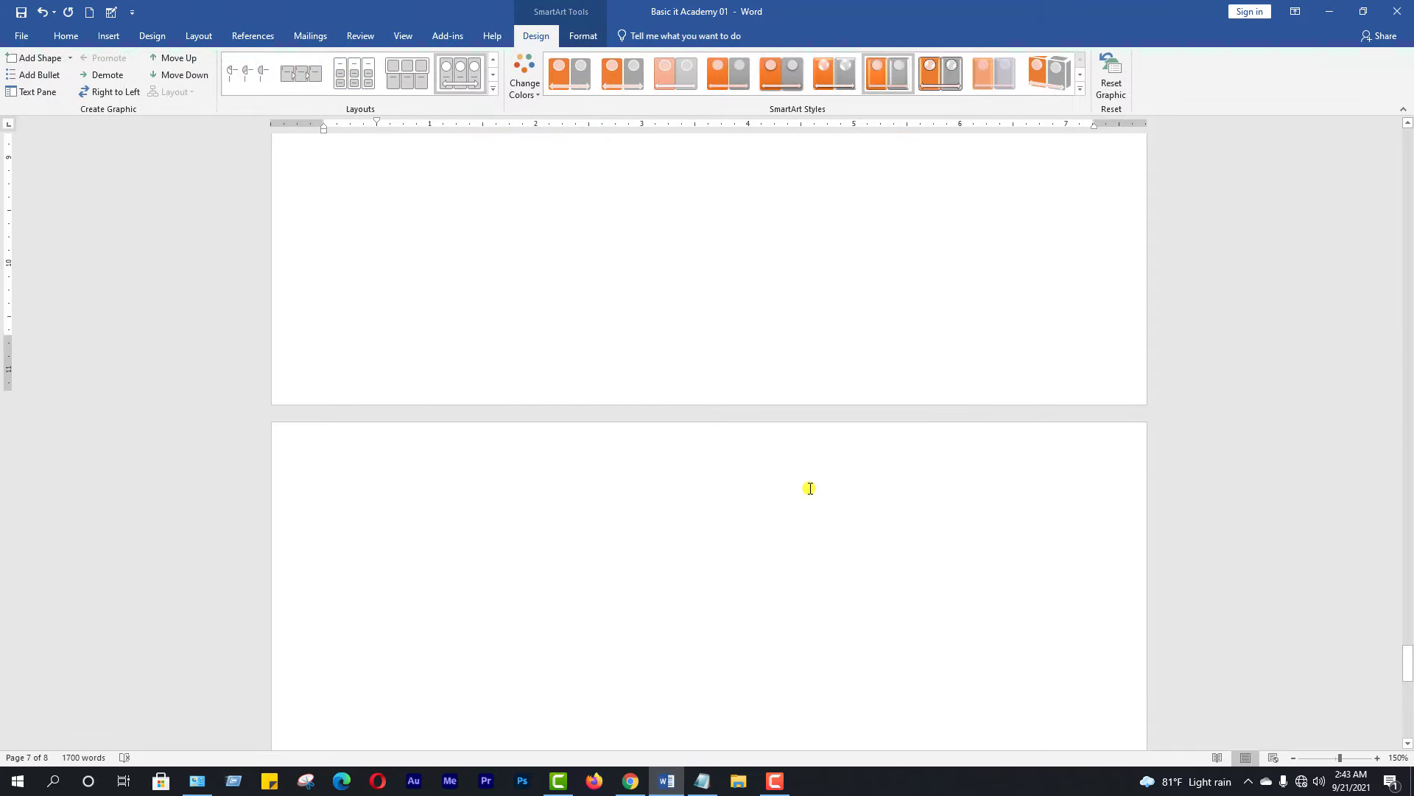
{"action": "left_click", "coordinate": [452, 524]}
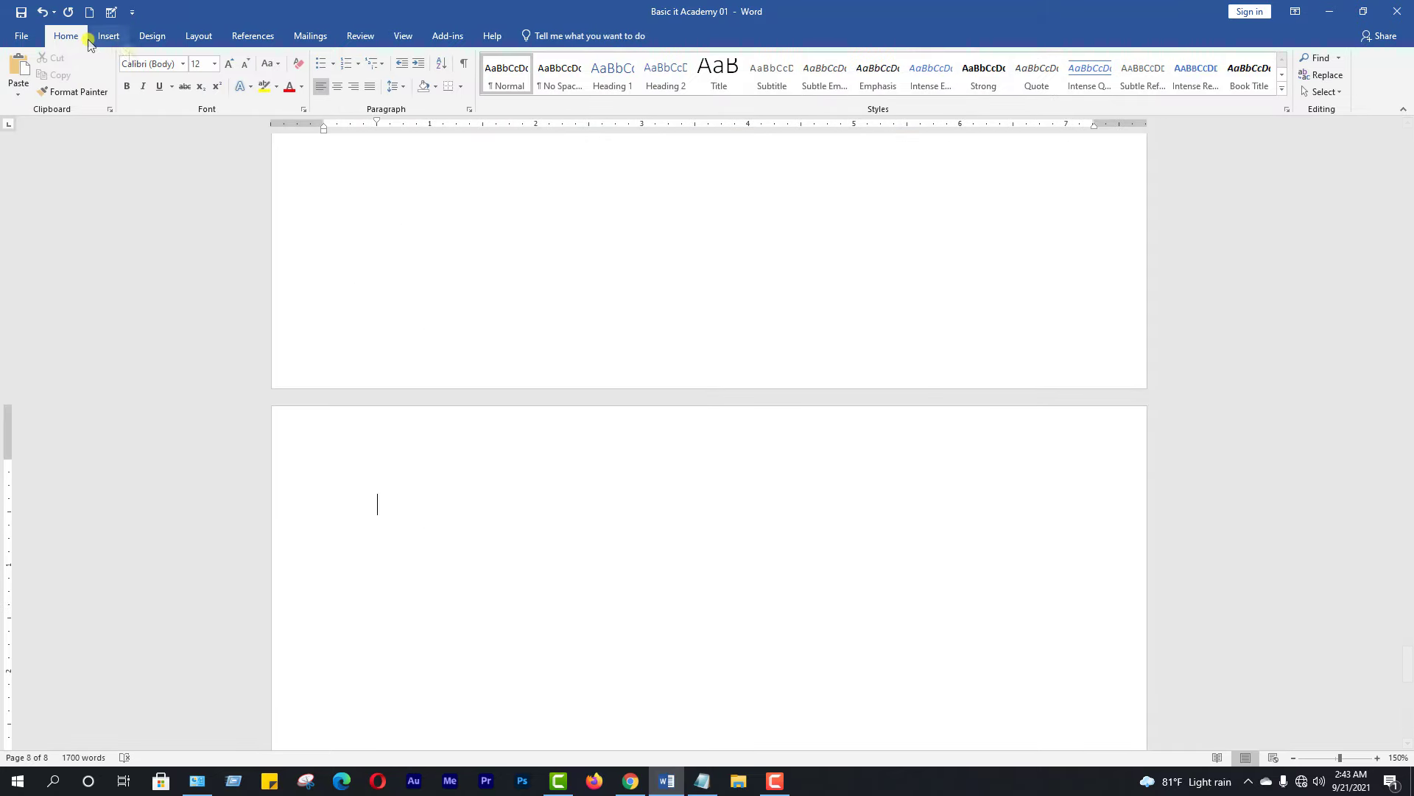
Insert a Basic Cycle SmartArt graphic from the Cycle category.
{"action": "left_click", "coordinate": [110, 39]}
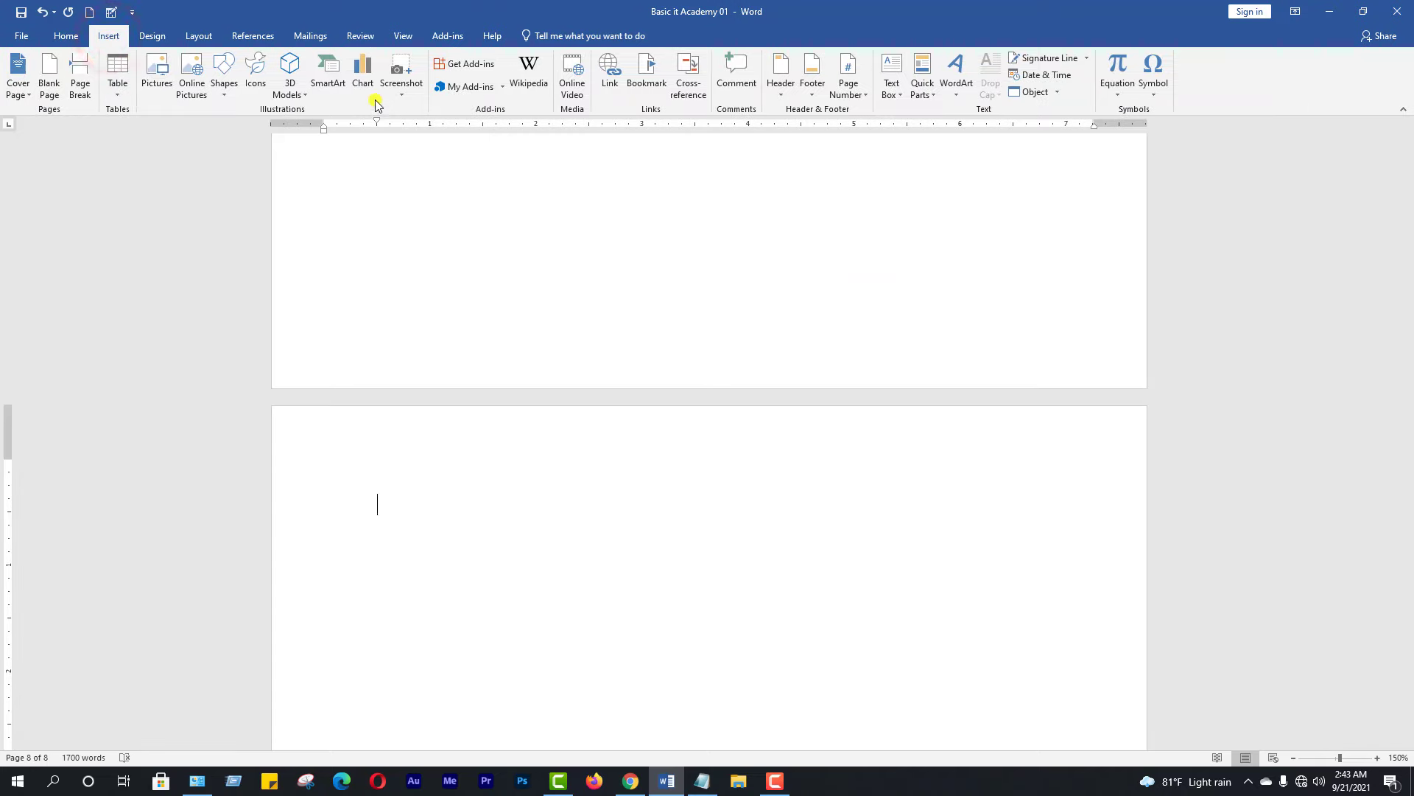
{"action": "left_click", "coordinate": [332, 85]}
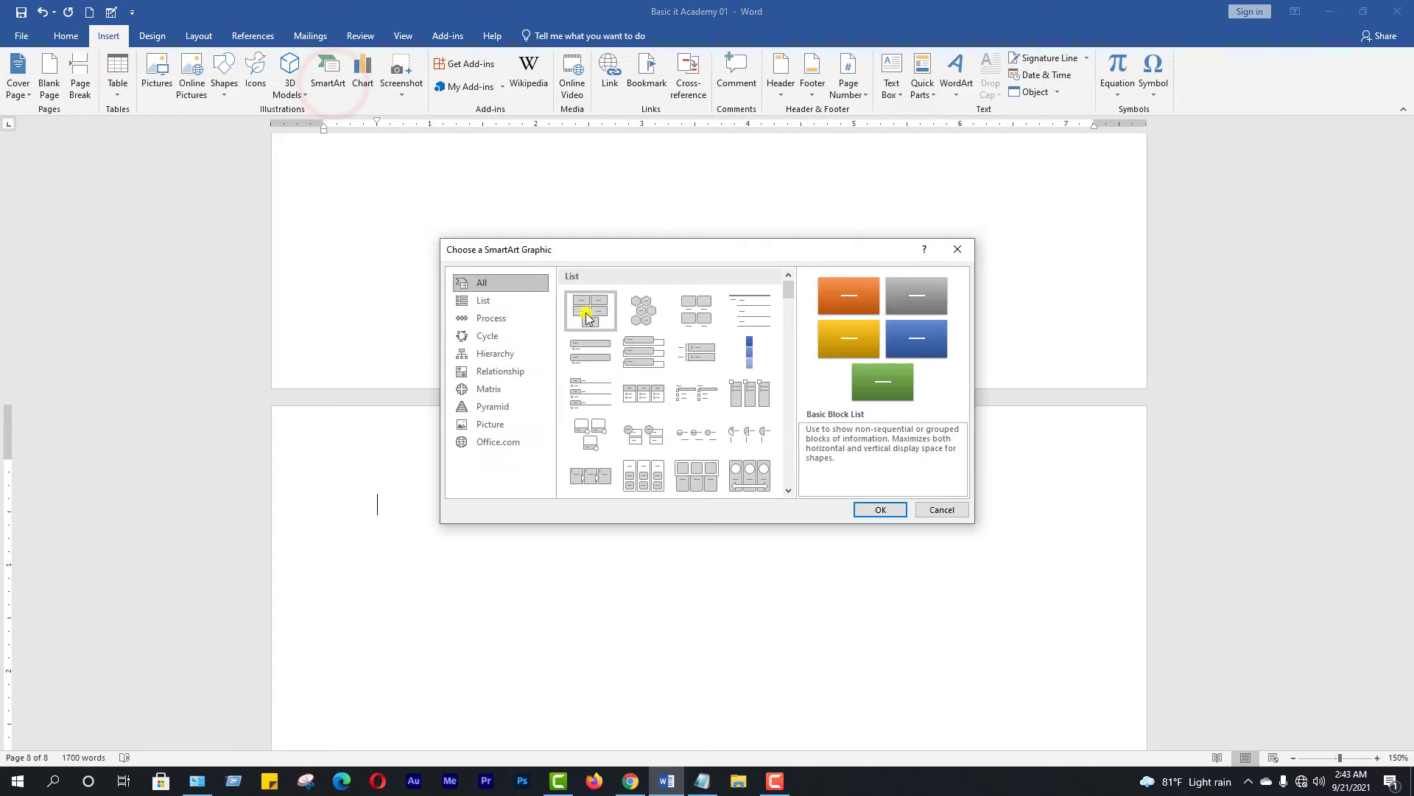
{"action": "left_click", "coordinate": [496, 322]}
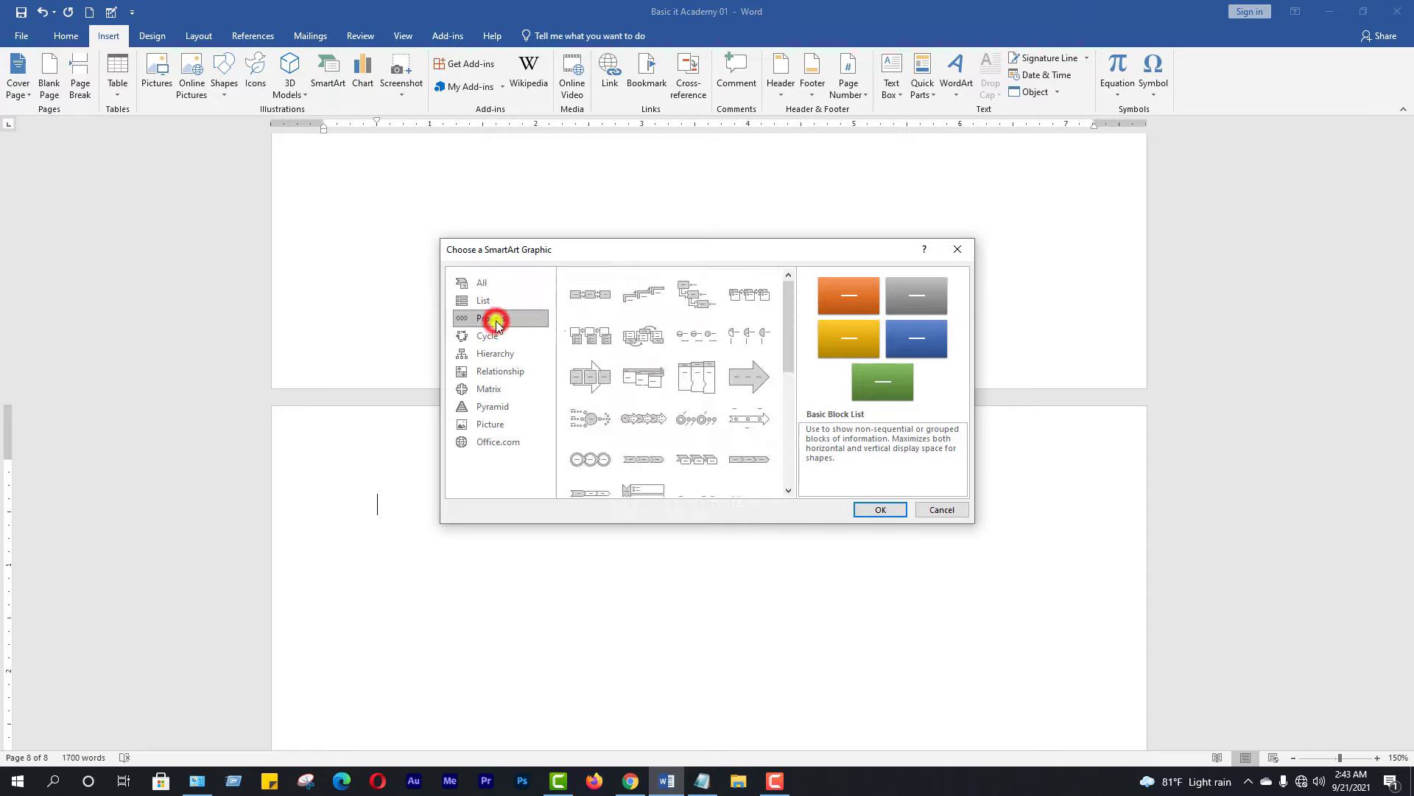
{"action": "left_click", "coordinate": [492, 339]}
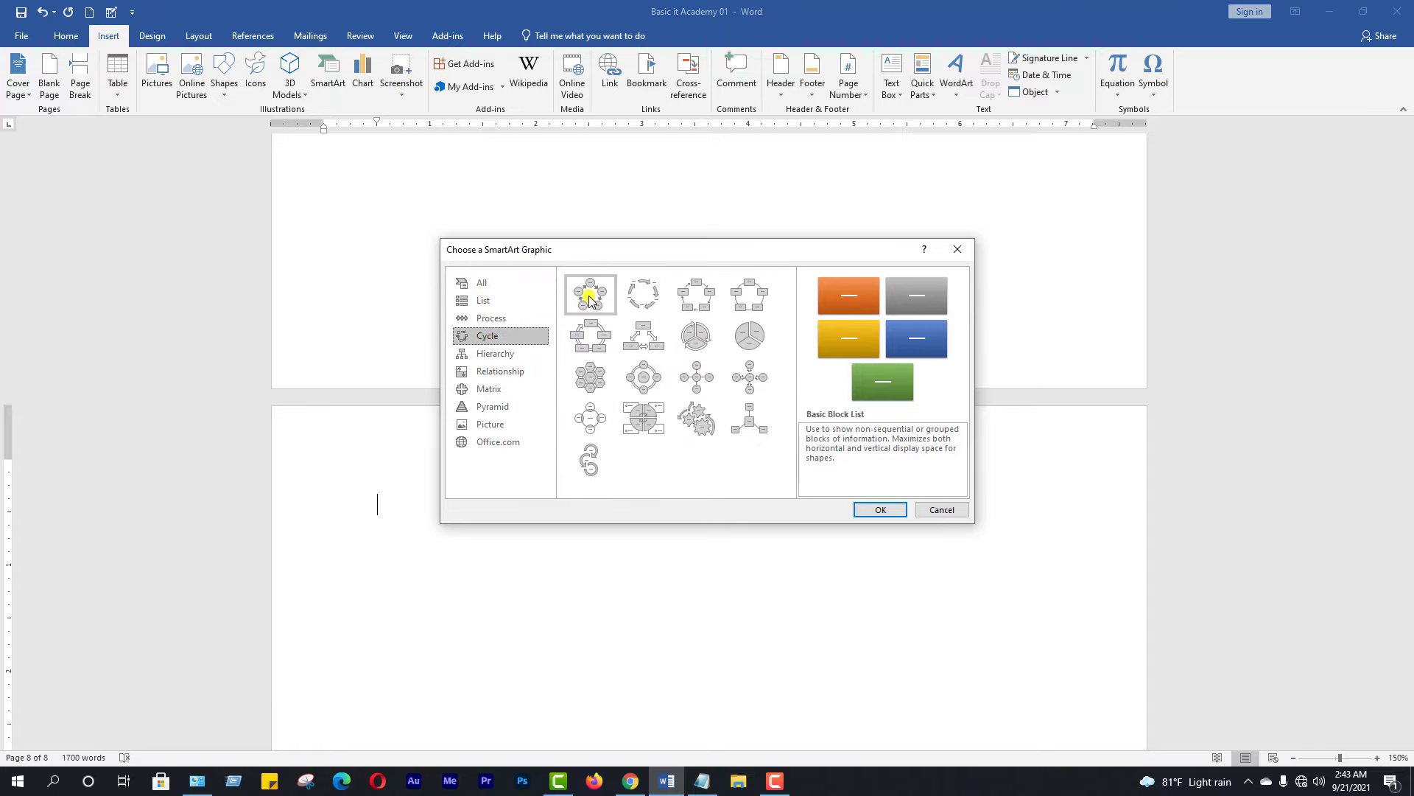
{"action": "left_click", "coordinate": [590, 294]}
{"action": "left_click", "coordinate": [878, 508]}
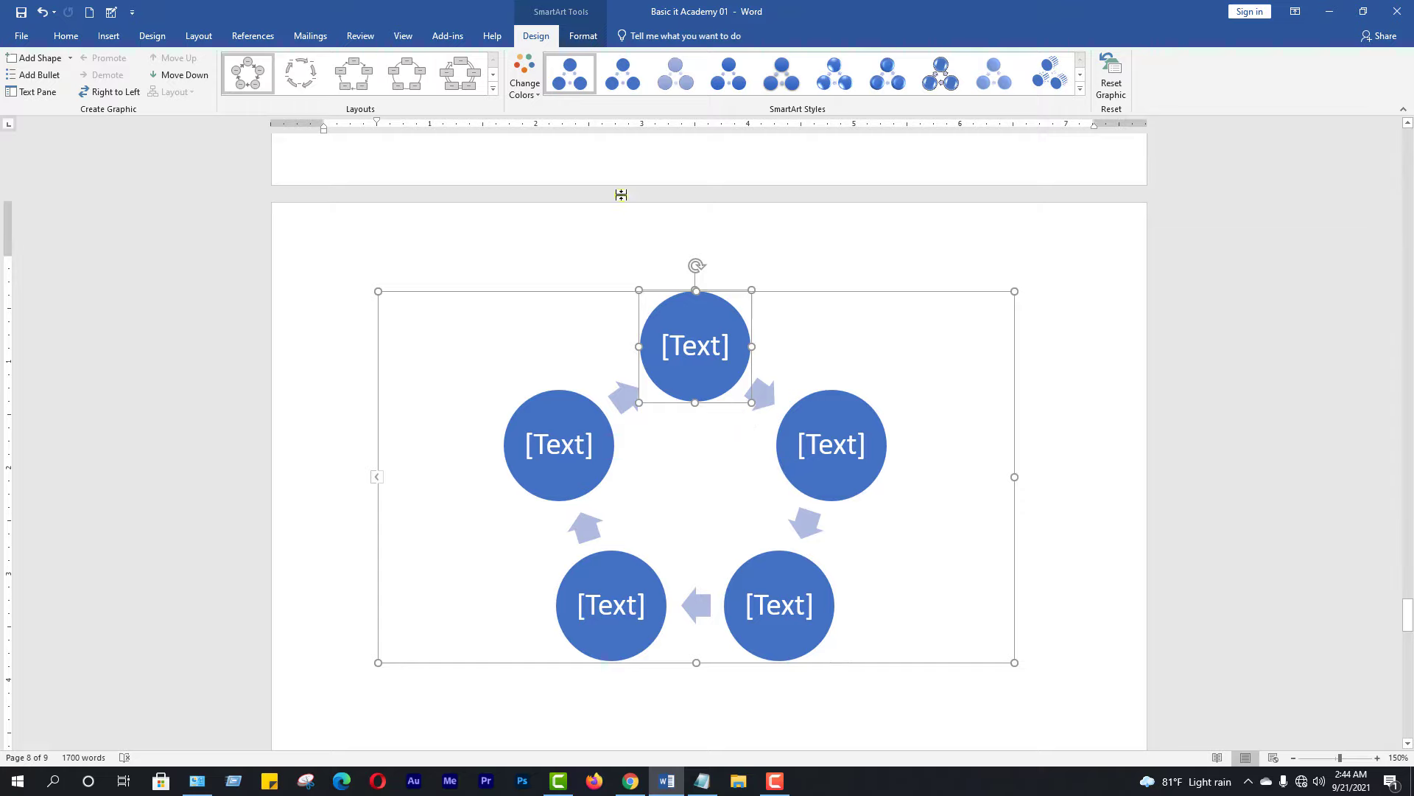
Give the cycle graphic a Colorful colour scheme and a 3-D SmartArt style.
{"action": "left_click", "coordinate": [524, 87]}
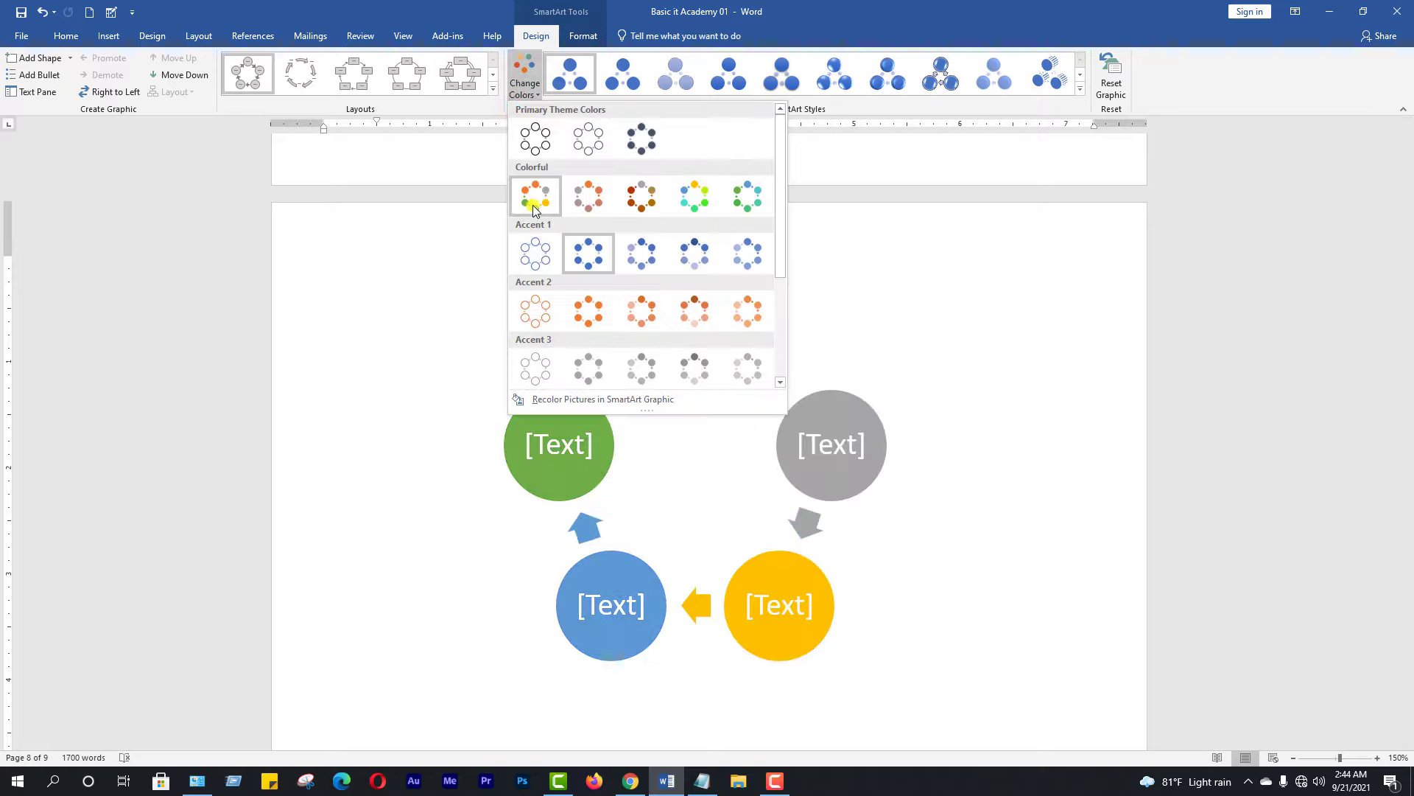
{"action": "left_click", "coordinate": [696, 197]}
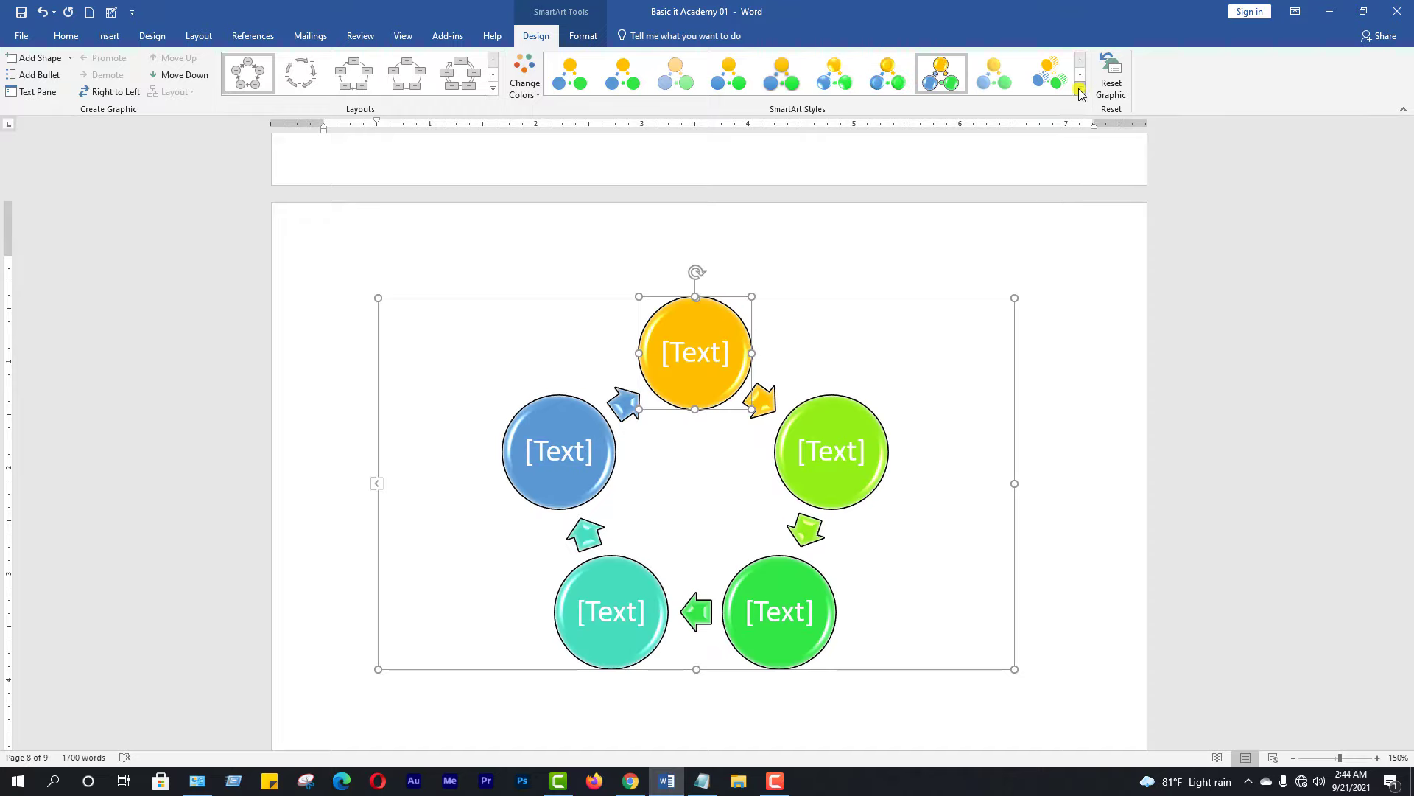
{"action": "left_click", "coordinate": [1080, 90]}
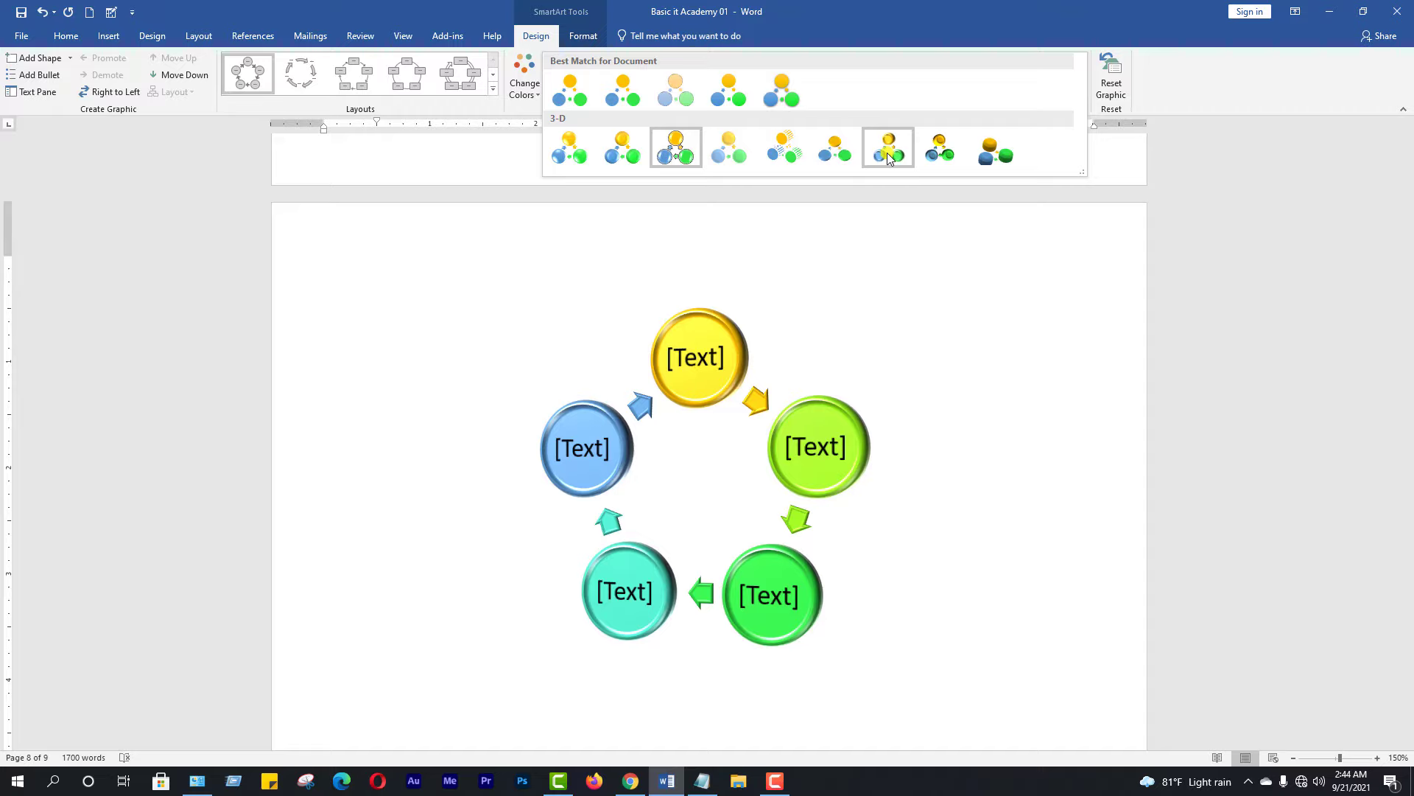
{"action": "left_click", "coordinate": [790, 155]}
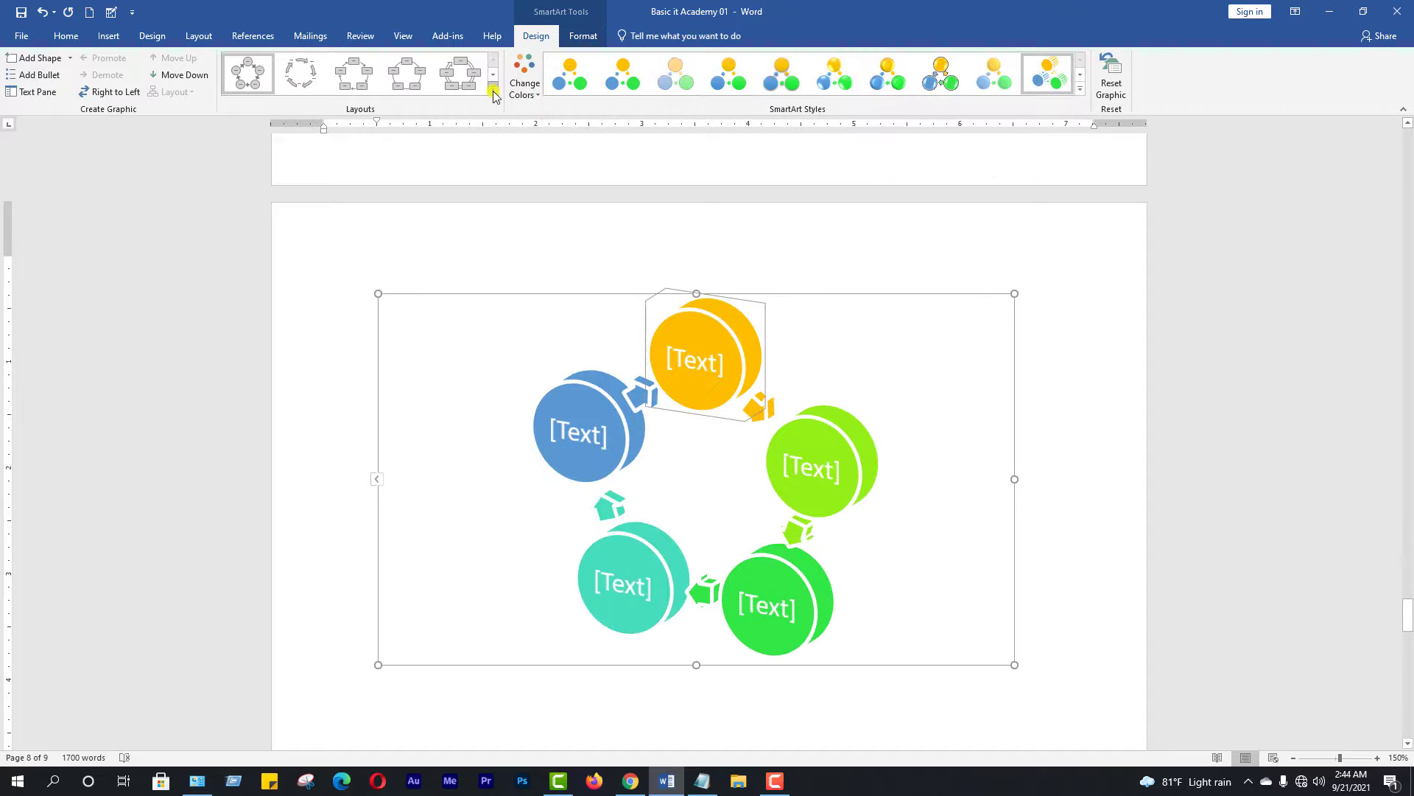
{"action": "left_click", "coordinate": [493, 89]}
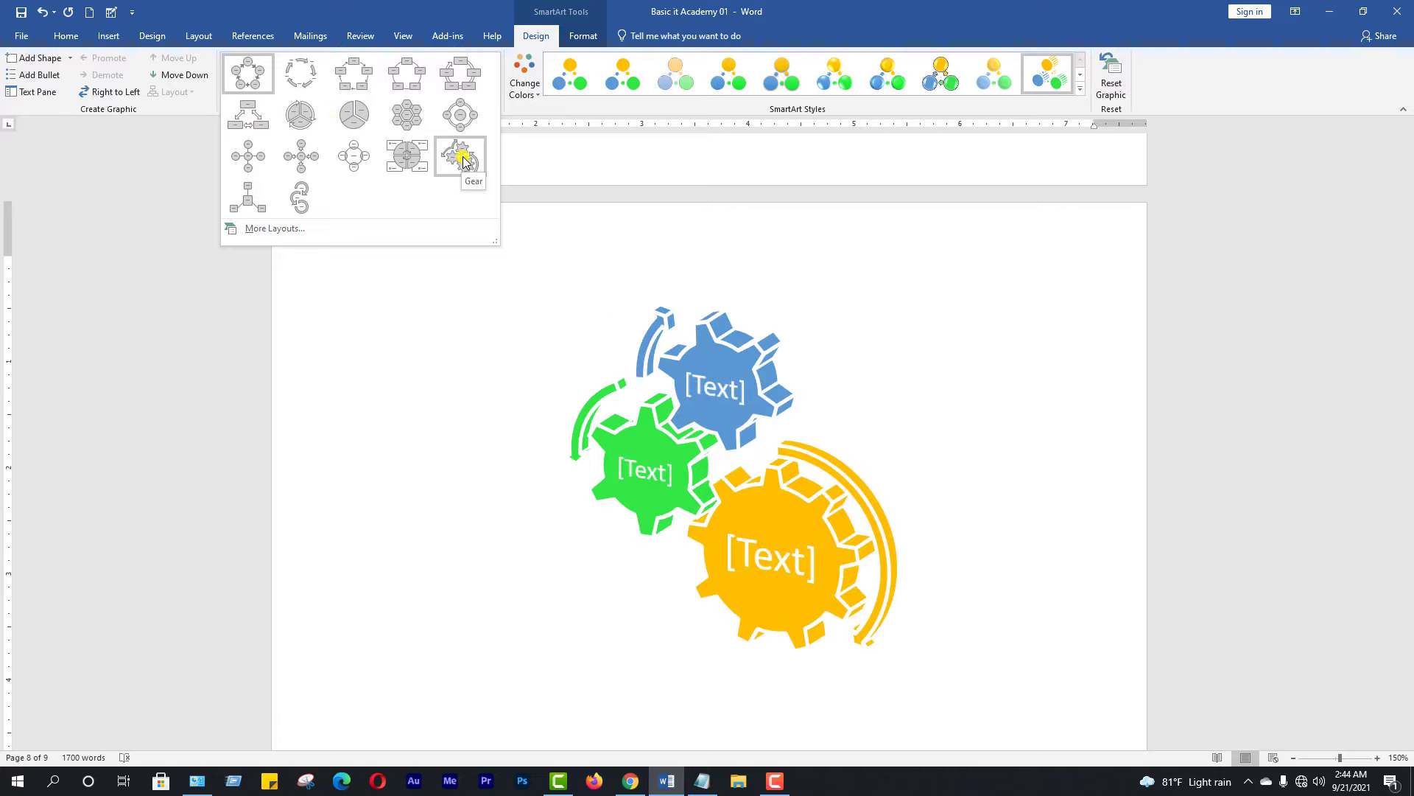
Change the cycle to the Gear layout and deselect it to view the page.
{"action": "left_click", "coordinate": [462, 156]}
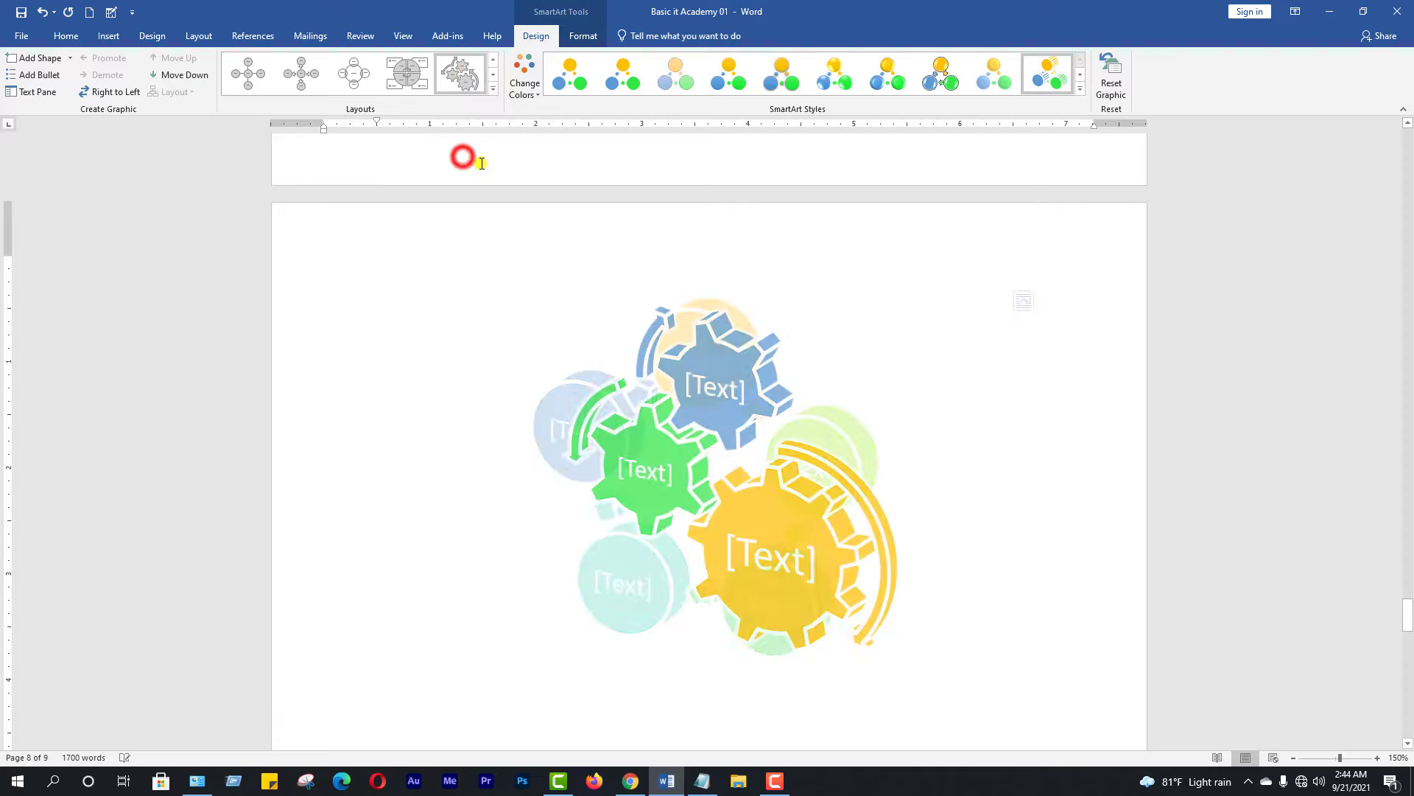
{"action": "left_click", "coordinate": [1115, 423]}
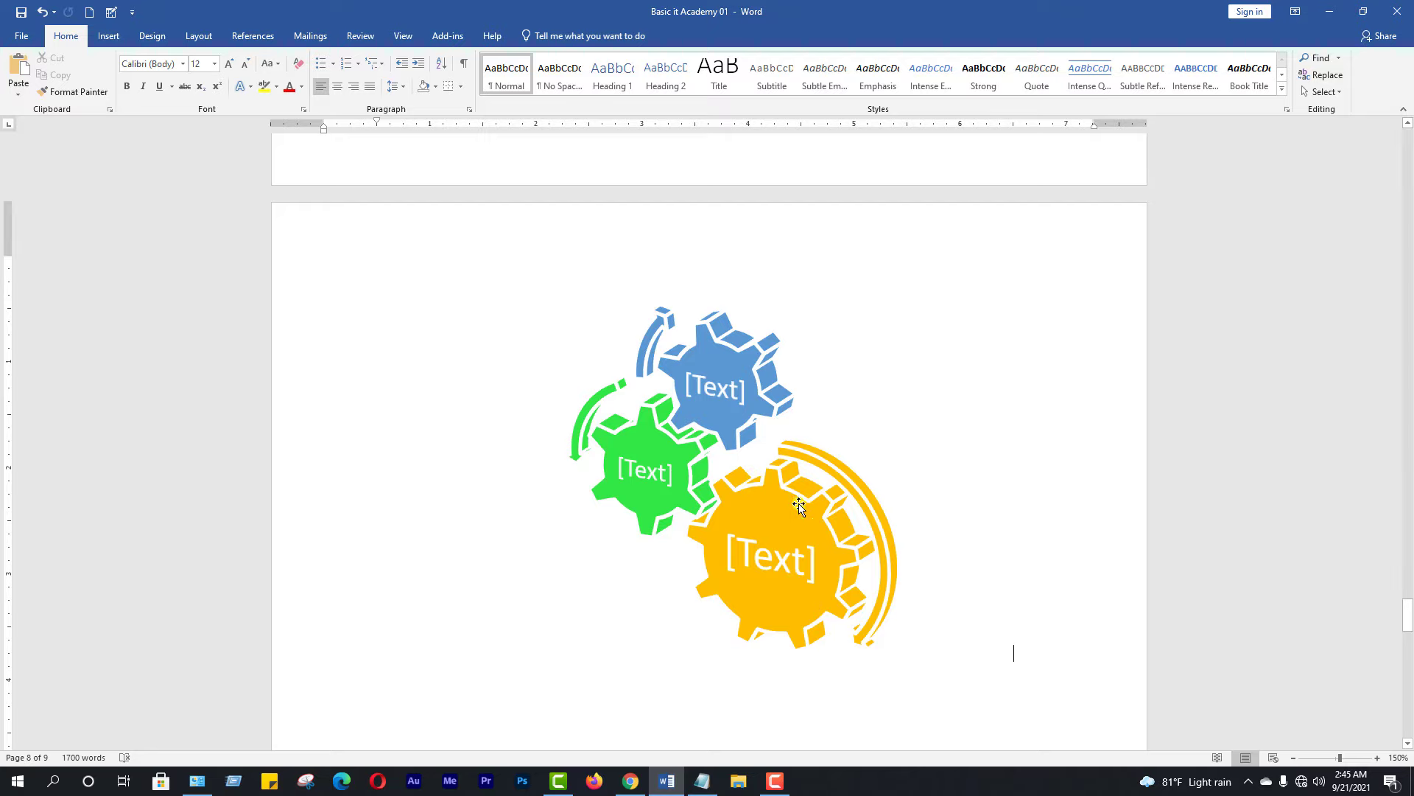
{"action": "scroll", "coordinate": [818, 577], "scroll_direction": "down", "scroll_amount": 1}
{"action": "scroll", "coordinate": [819, 577], "scroll_direction": "down", "scroll_amount": 4}
{"action": "scroll", "coordinate": [817, 516], "scroll_direction": "down", "scroll_amount": 3}
Below the gears, insert a Spiral Picture SmartArt from the Picture category.
{"action": "scroll", "coordinate": [815, 563], "scroll_direction": "up", "scroll_amount": 2}
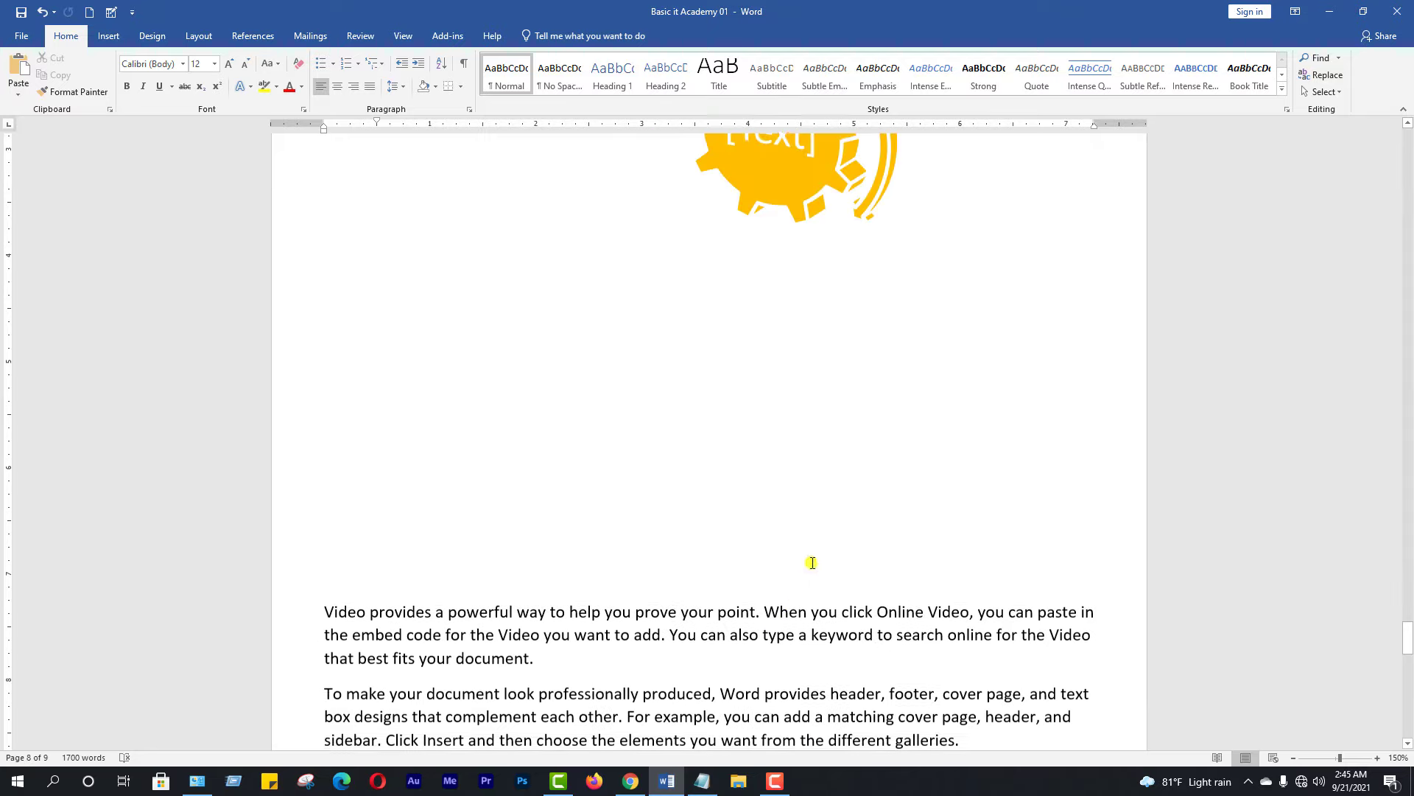
{"action": "left_click", "coordinate": [405, 315]}
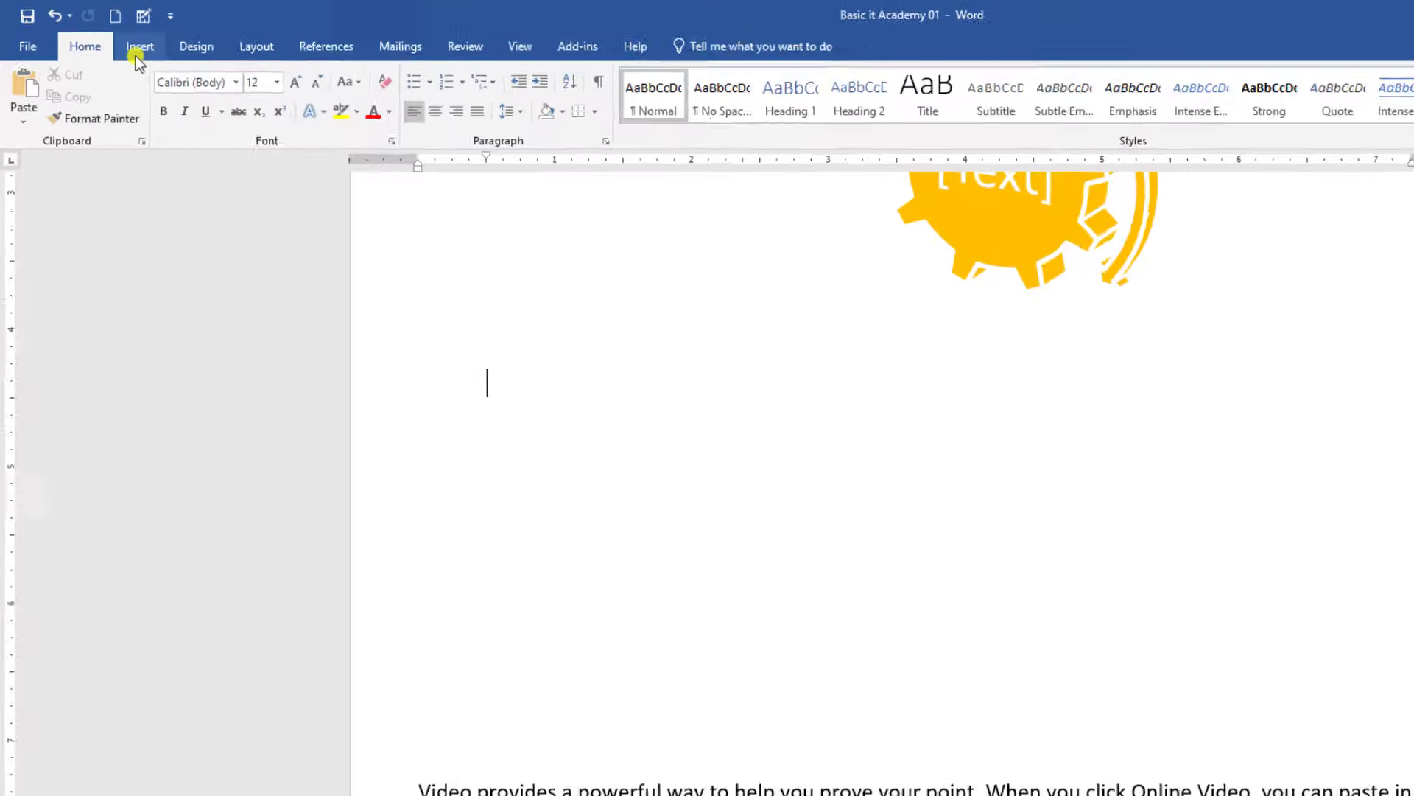
{"action": "left_click", "coordinate": [105, 34]}
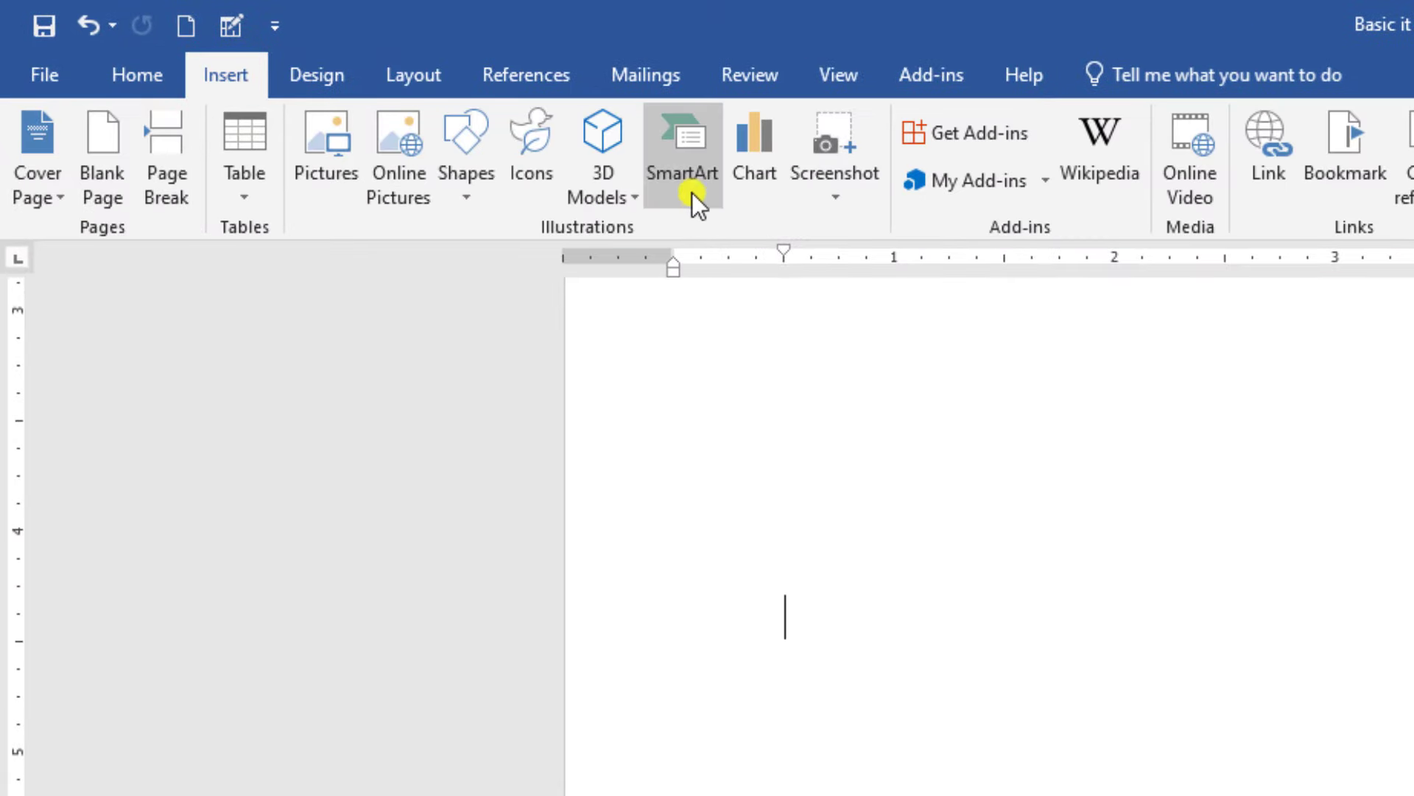
{"action": "left_click", "coordinate": [688, 162]}
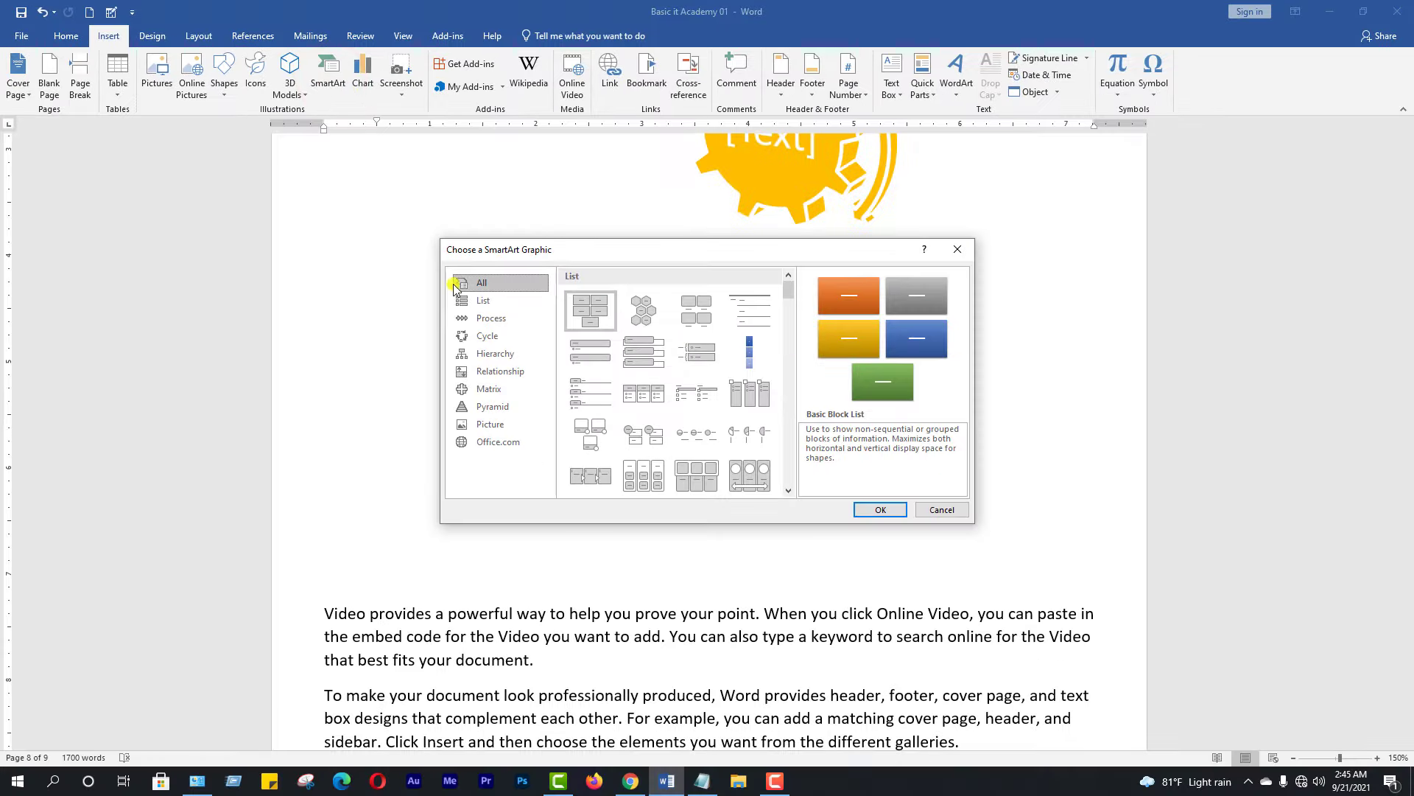
{"action": "left_click", "coordinate": [494, 372]}
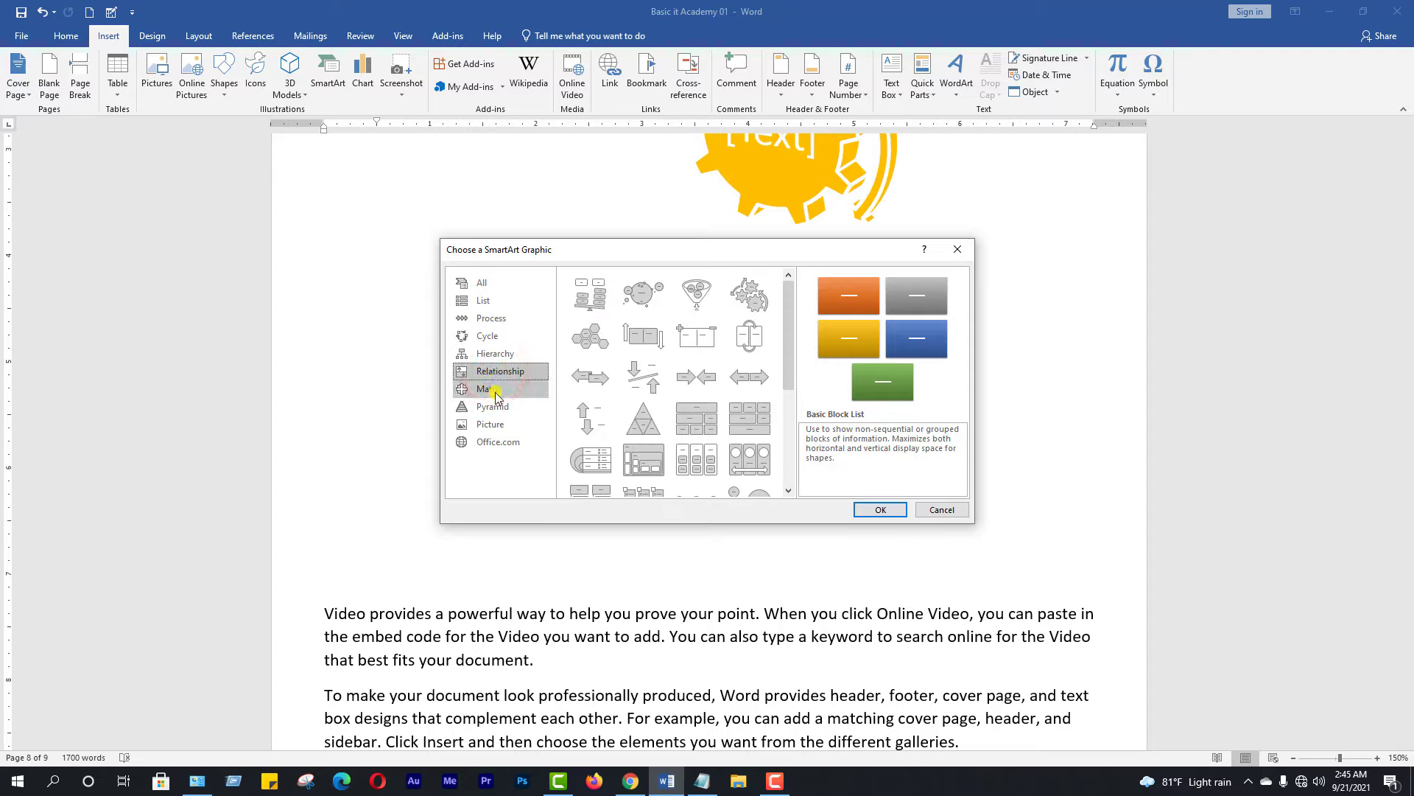
{"action": "left_click", "coordinate": [496, 394]}
{"action": "left_click", "coordinate": [500, 407]}
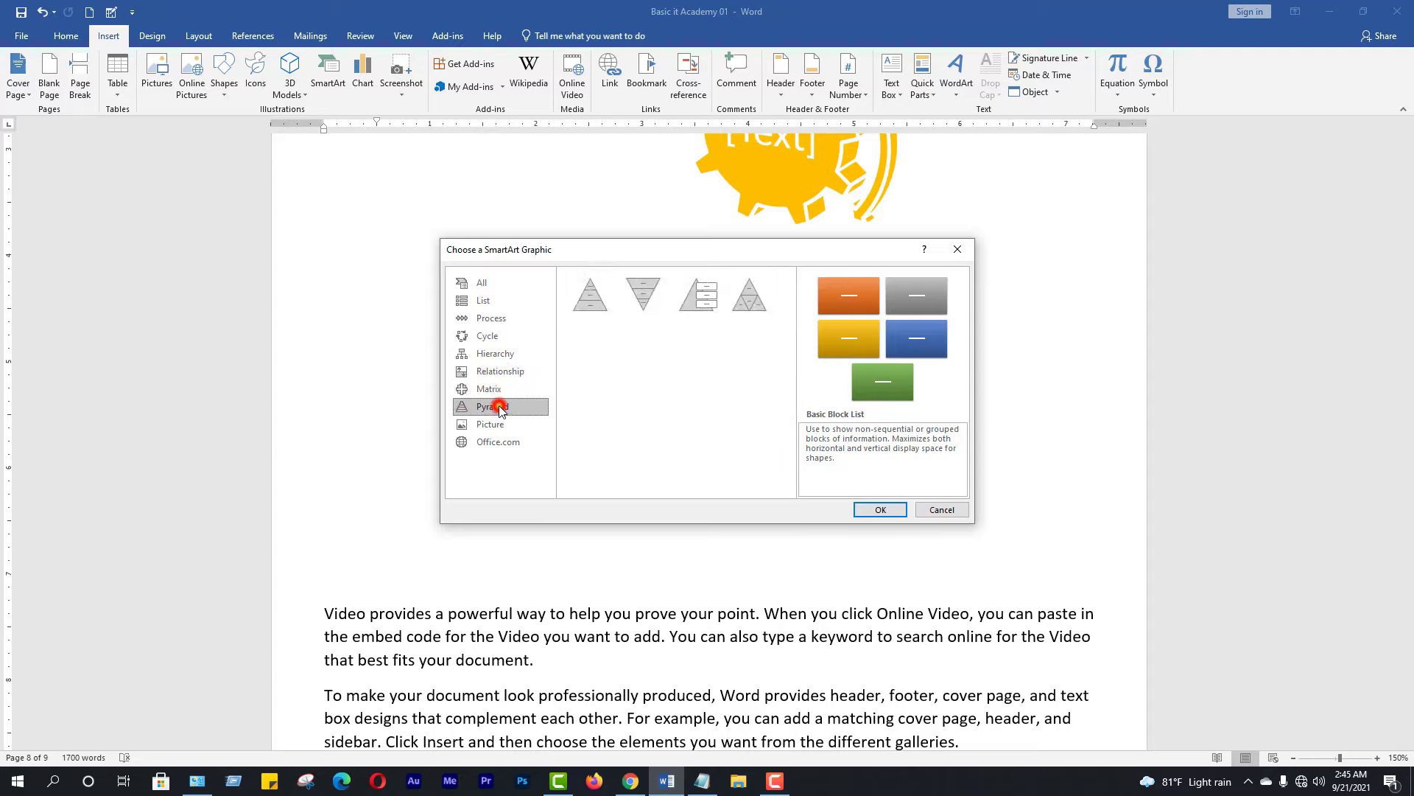
{"action": "left_click", "coordinate": [496, 425]}
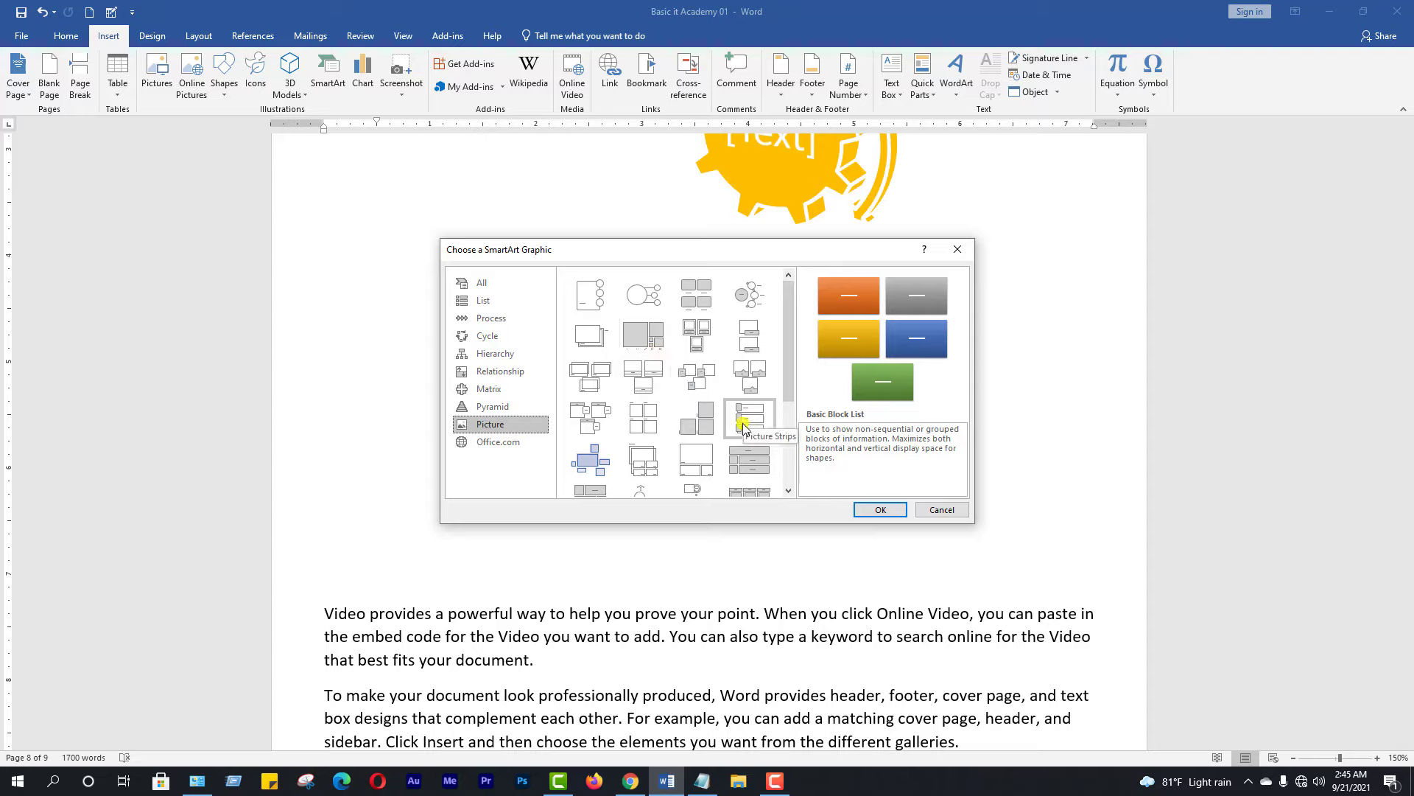
{"action": "scroll", "coordinate": [742, 427], "scroll_direction": "down", "scroll_amount": 3}
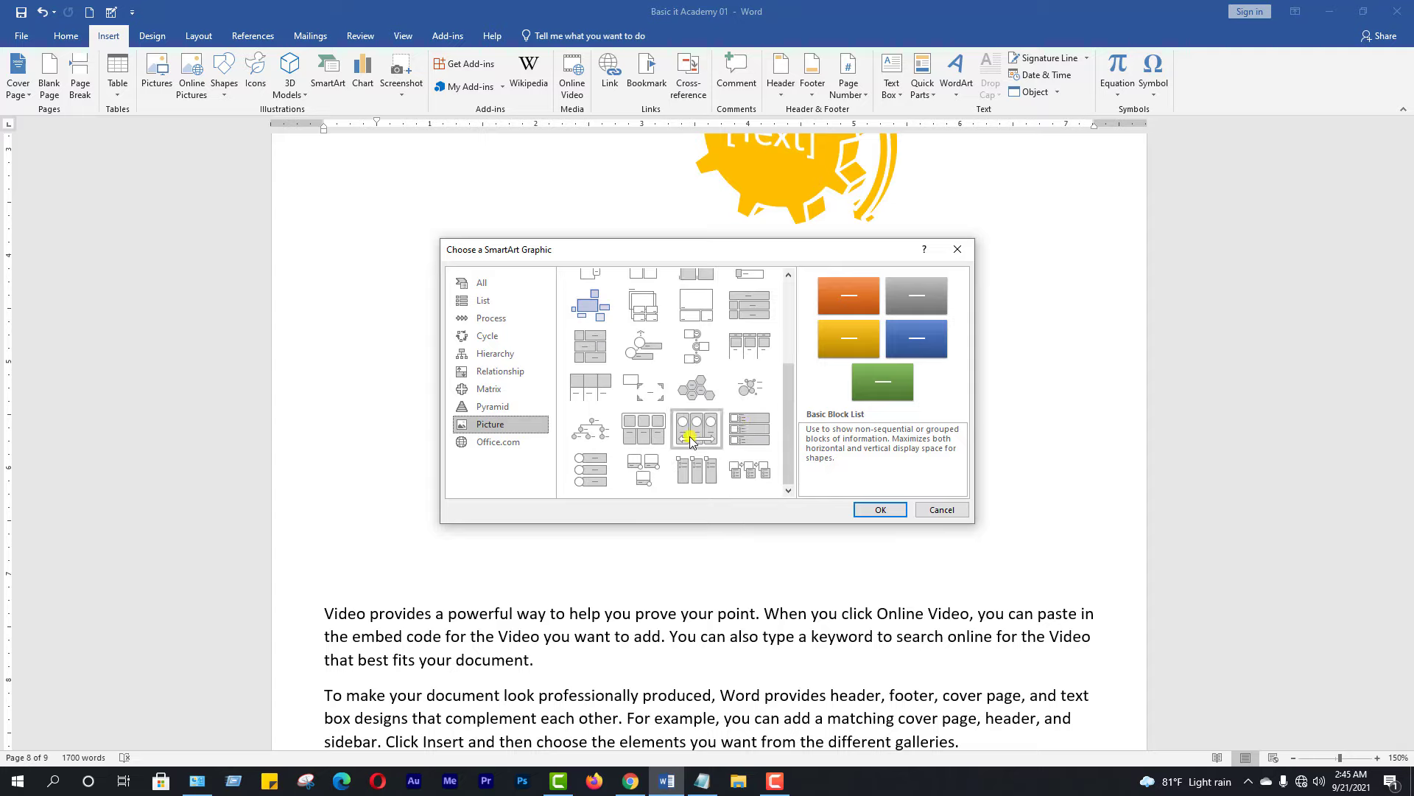
{"action": "scroll", "coordinate": [693, 437], "scroll_direction": "up", "scroll_amount": 2}
{"action": "scroll", "coordinate": [692, 437], "scroll_direction": "up", "scroll_amount": 1}
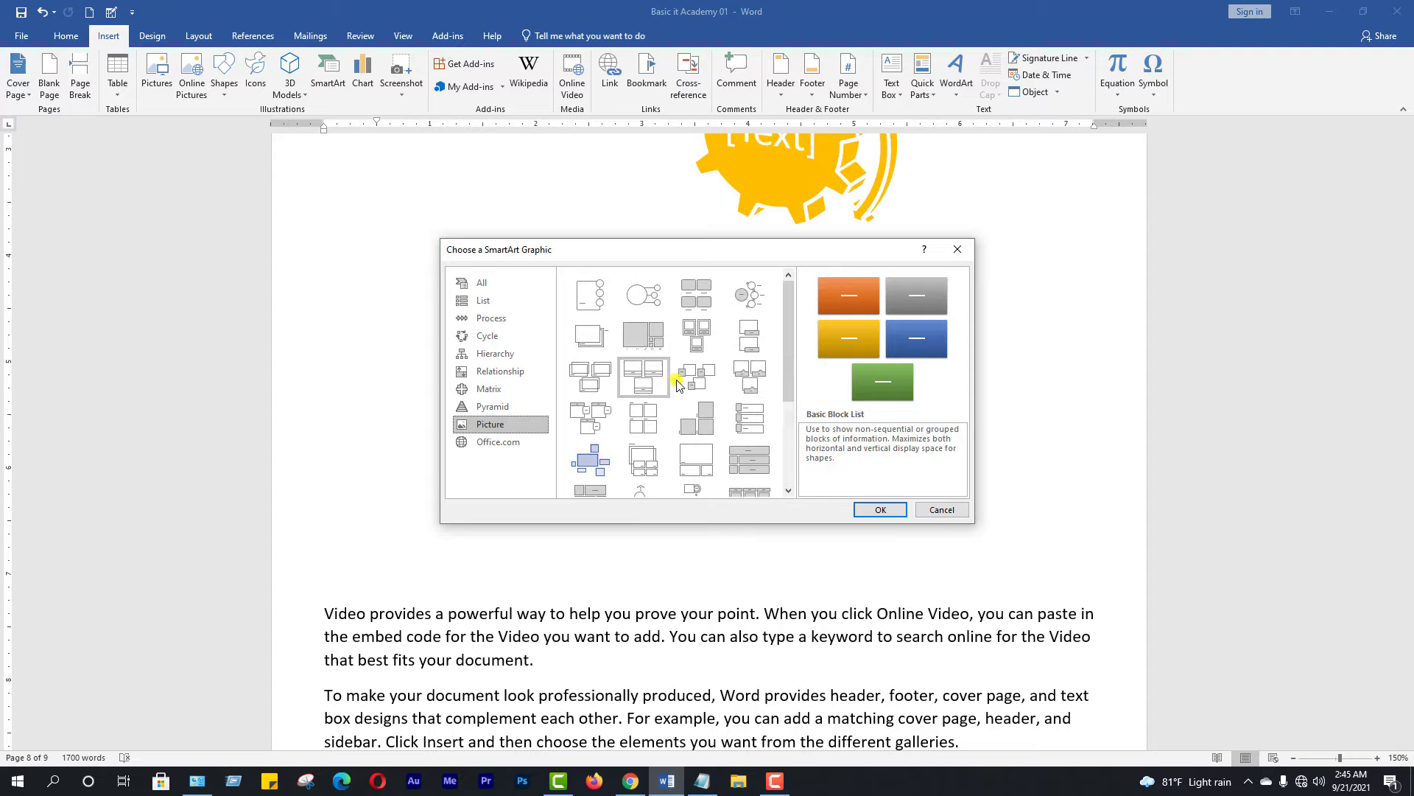
{"action": "left_click", "coordinate": [696, 337]}
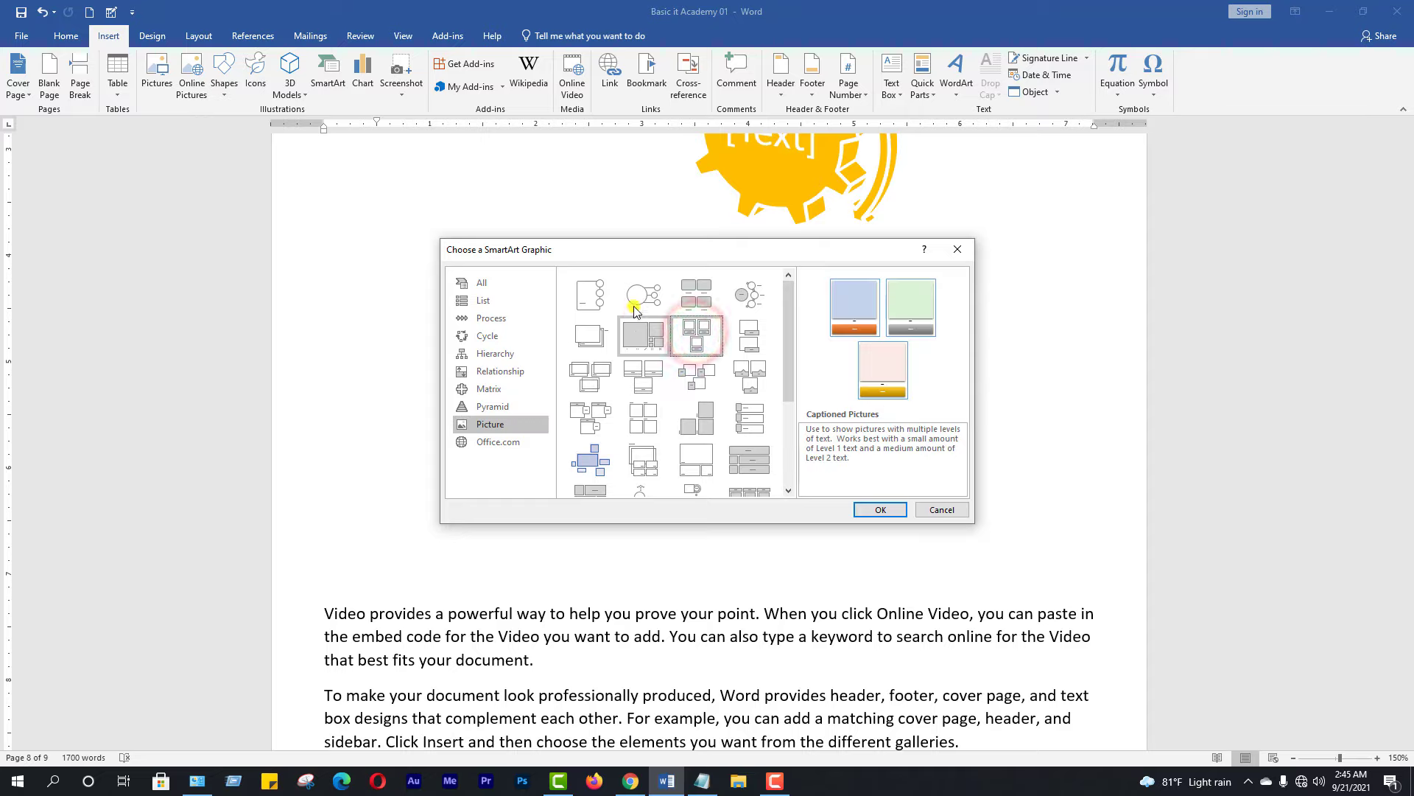
{"action": "left_click", "coordinate": [592, 383]}
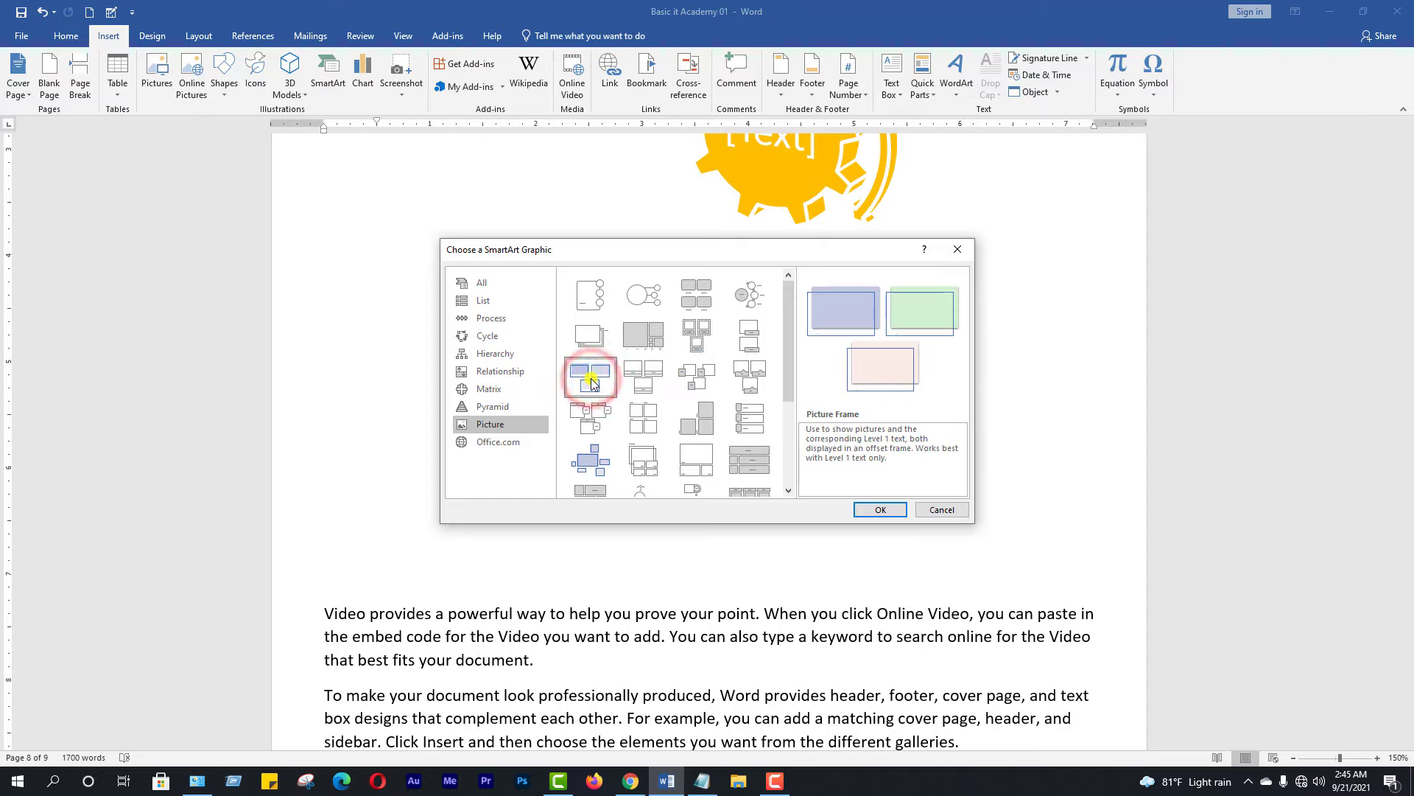
{"action": "left_click", "coordinate": [643, 336]}
{"action": "left_click", "coordinate": [866, 508]}
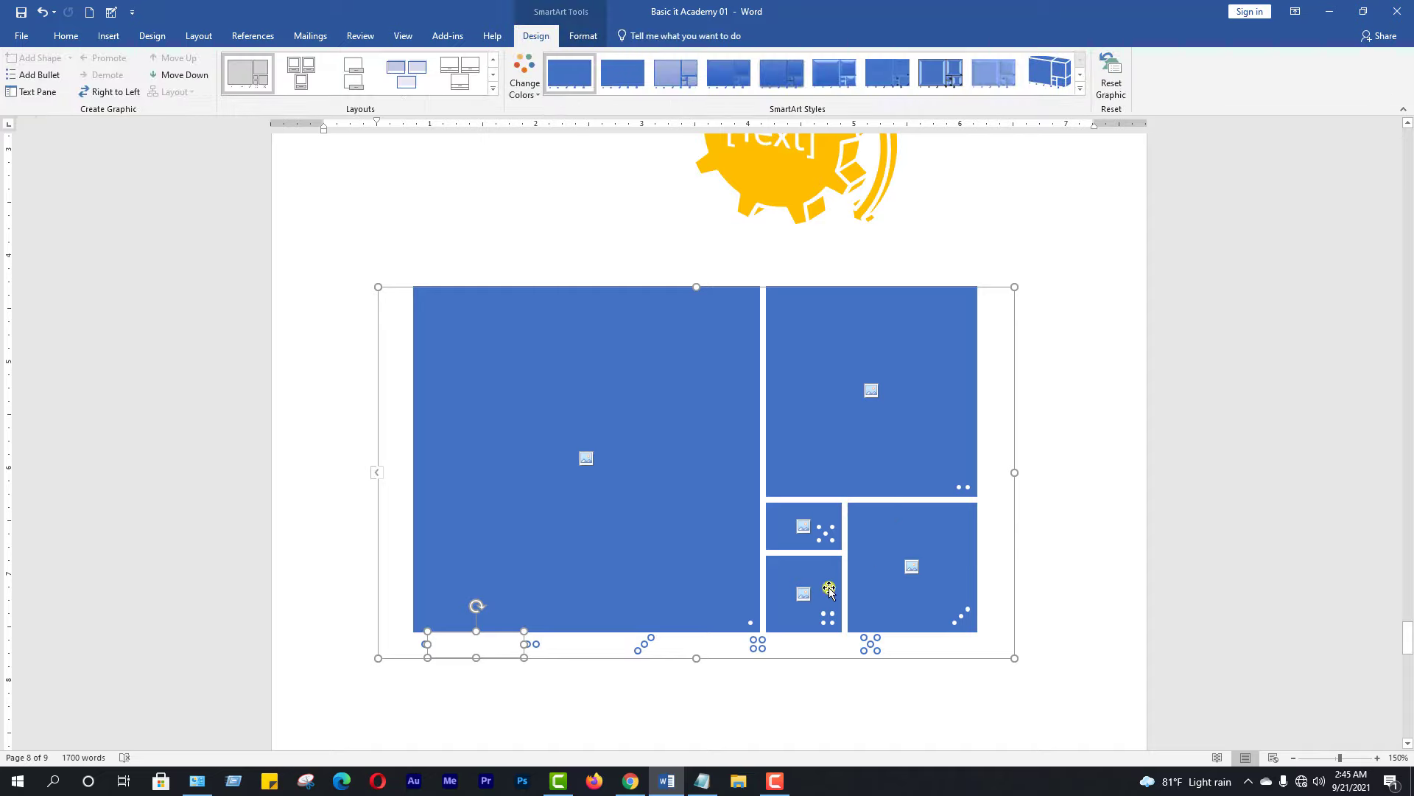
Fill the large left block with the children playing outside photo from Pictures.
{"action": "left_click", "coordinate": [585, 460]}
{"action": "left_click", "coordinate": [569, 367]}
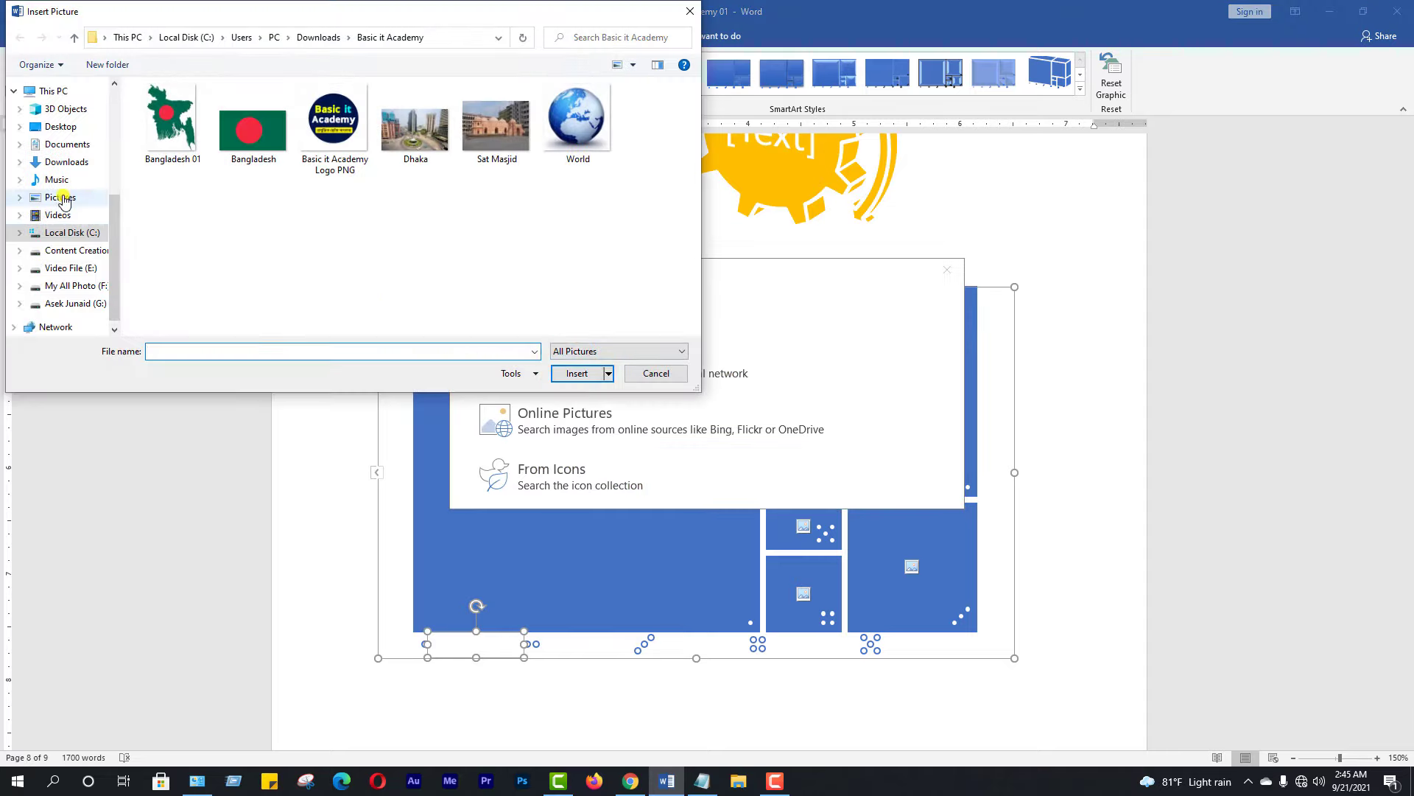
{"action": "left_click", "coordinate": [63, 199]}
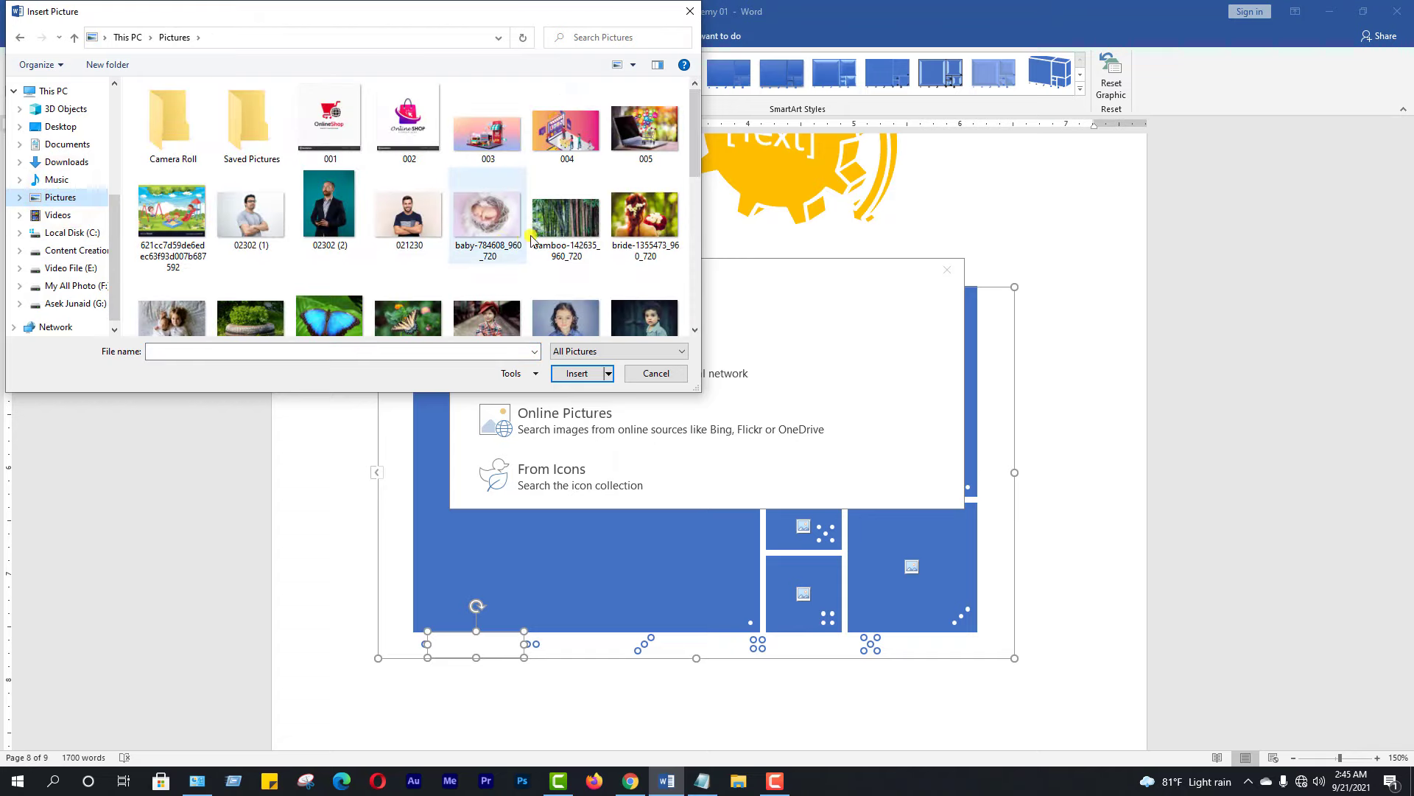
{"action": "scroll", "coordinate": [433, 235], "scroll_direction": "down", "scroll_amount": 5}
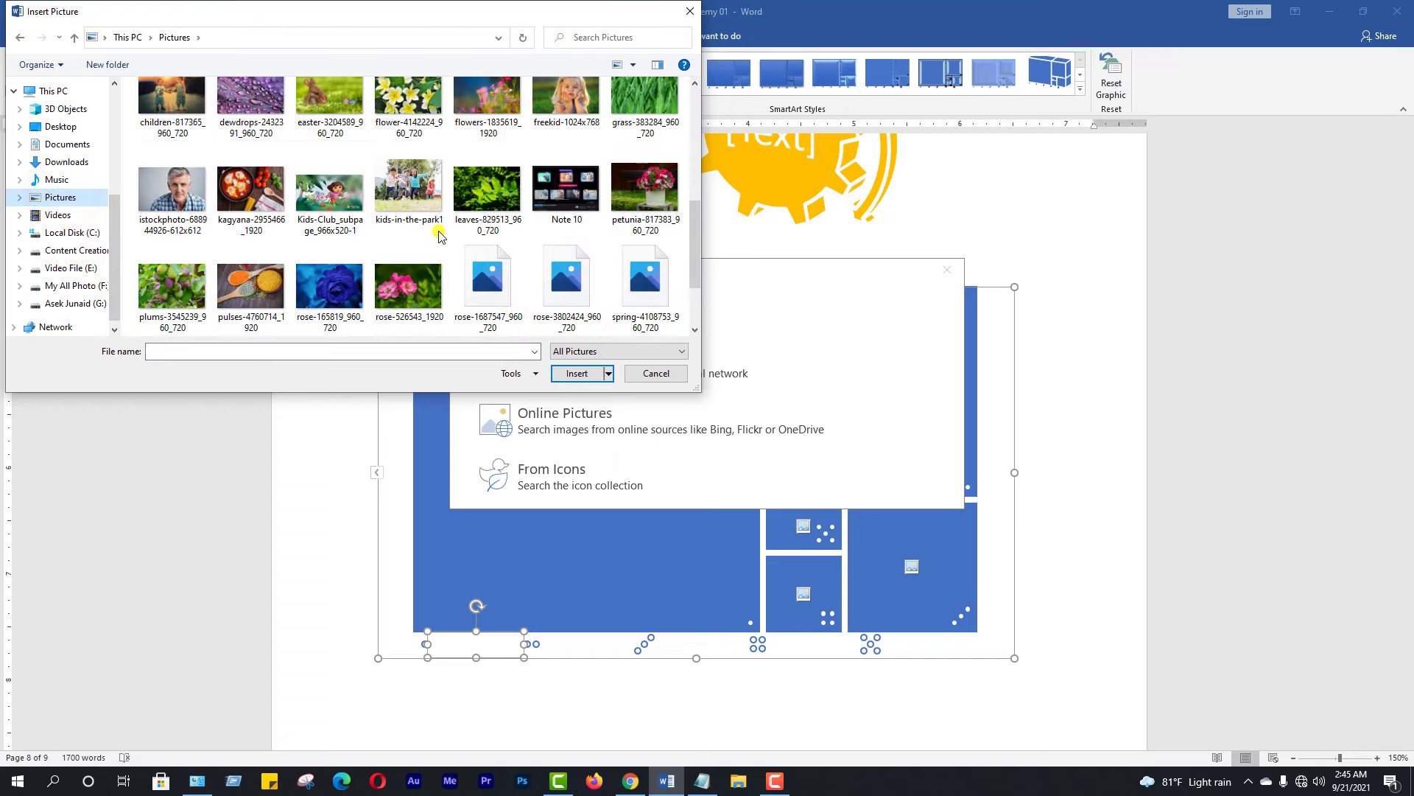
{"action": "scroll", "coordinate": [439, 236], "scroll_direction": "down", "scroll_amount": 2}
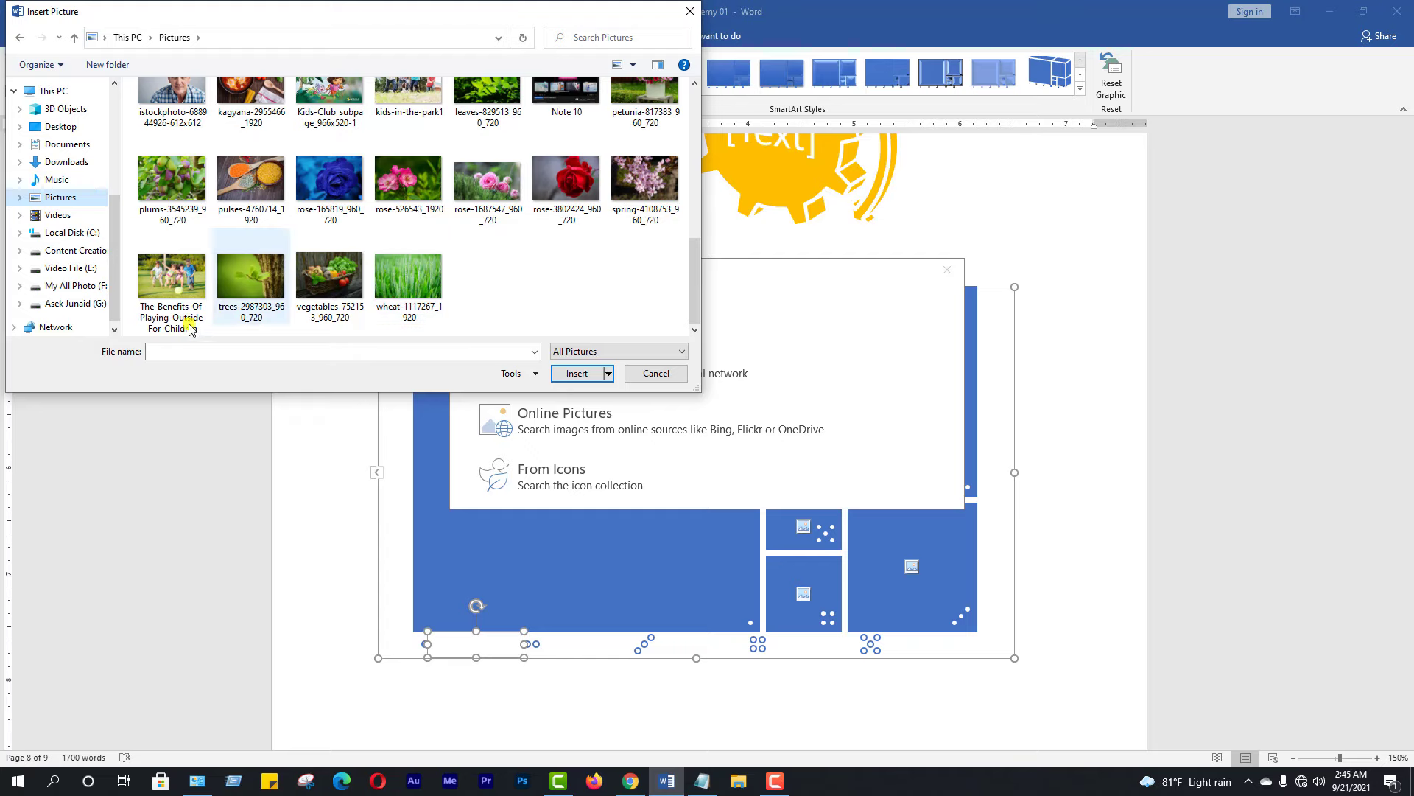
{"action": "left_click", "coordinate": [172, 278]}
{"action": "left_click", "coordinate": [579, 374]}
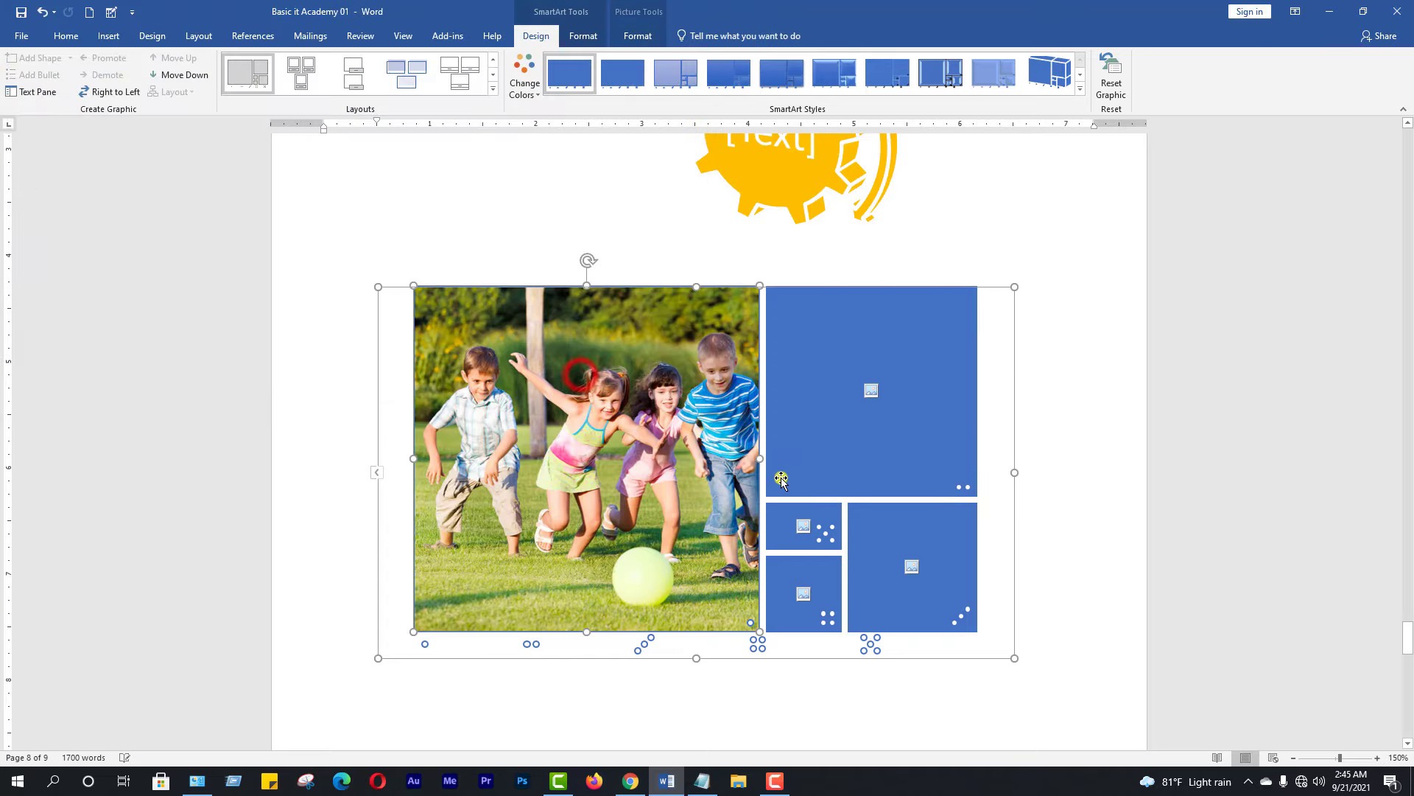
Insert the freekid girl photo top-right and the butterfly photo bottom-right.
{"action": "left_click", "coordinate": [873, 397]}
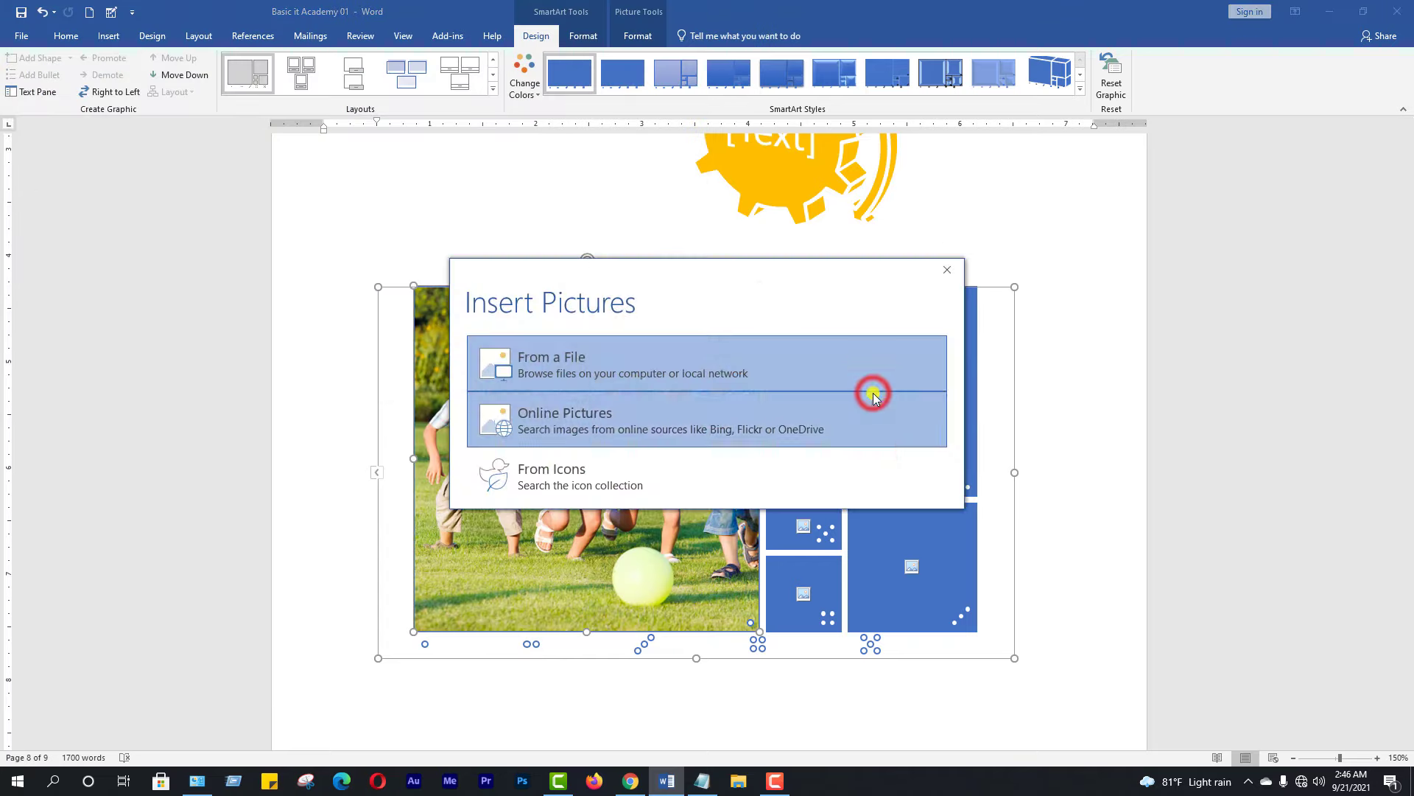
{"action": "left_click", "coordinate": [615, 369]}
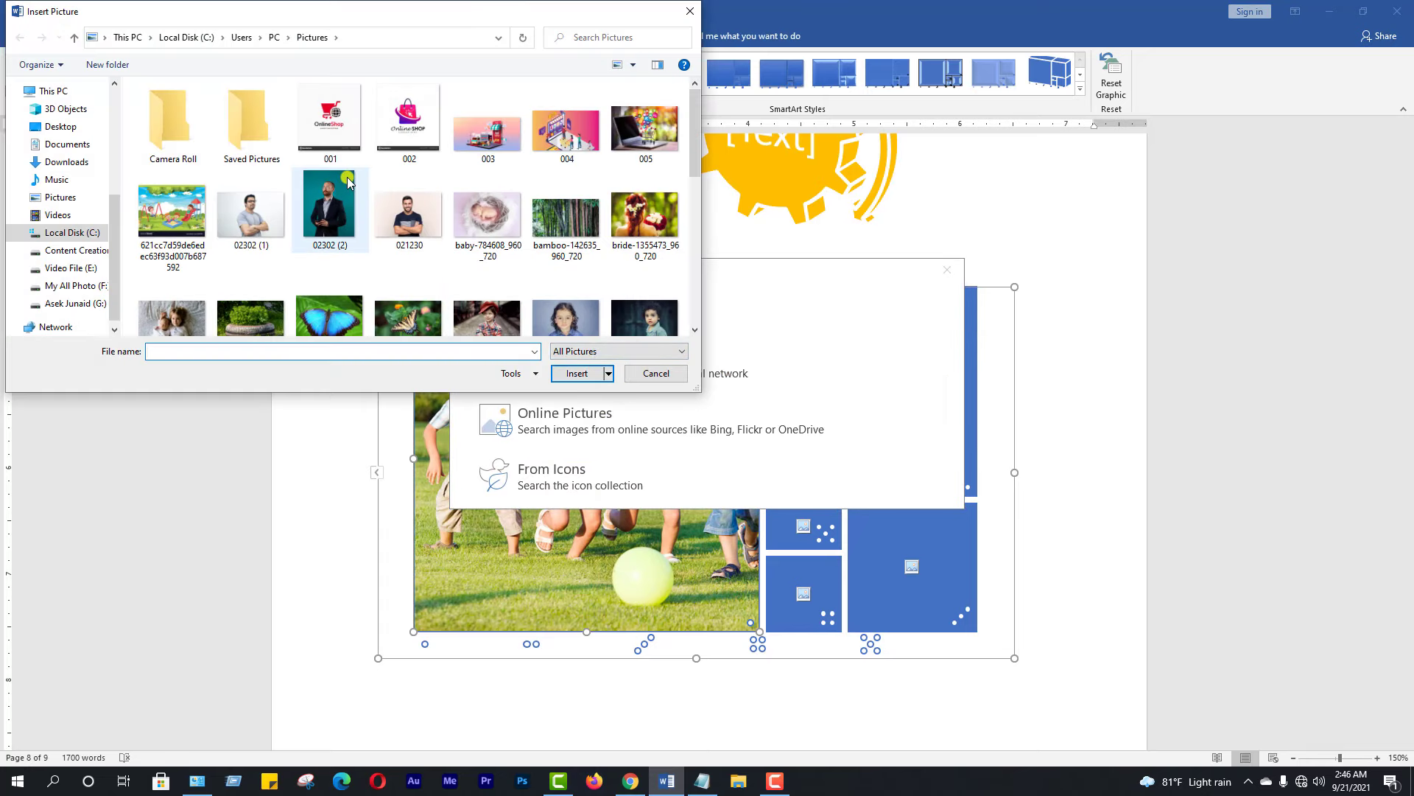
{"action": "scroll", "coordinate": [609, 276], "scroll_direction": "down", "scroll_amount": 1}
{"action": "scroll", "coordinate": [608, 276], "scroll_direction": "down", "scroll_amount": 3}
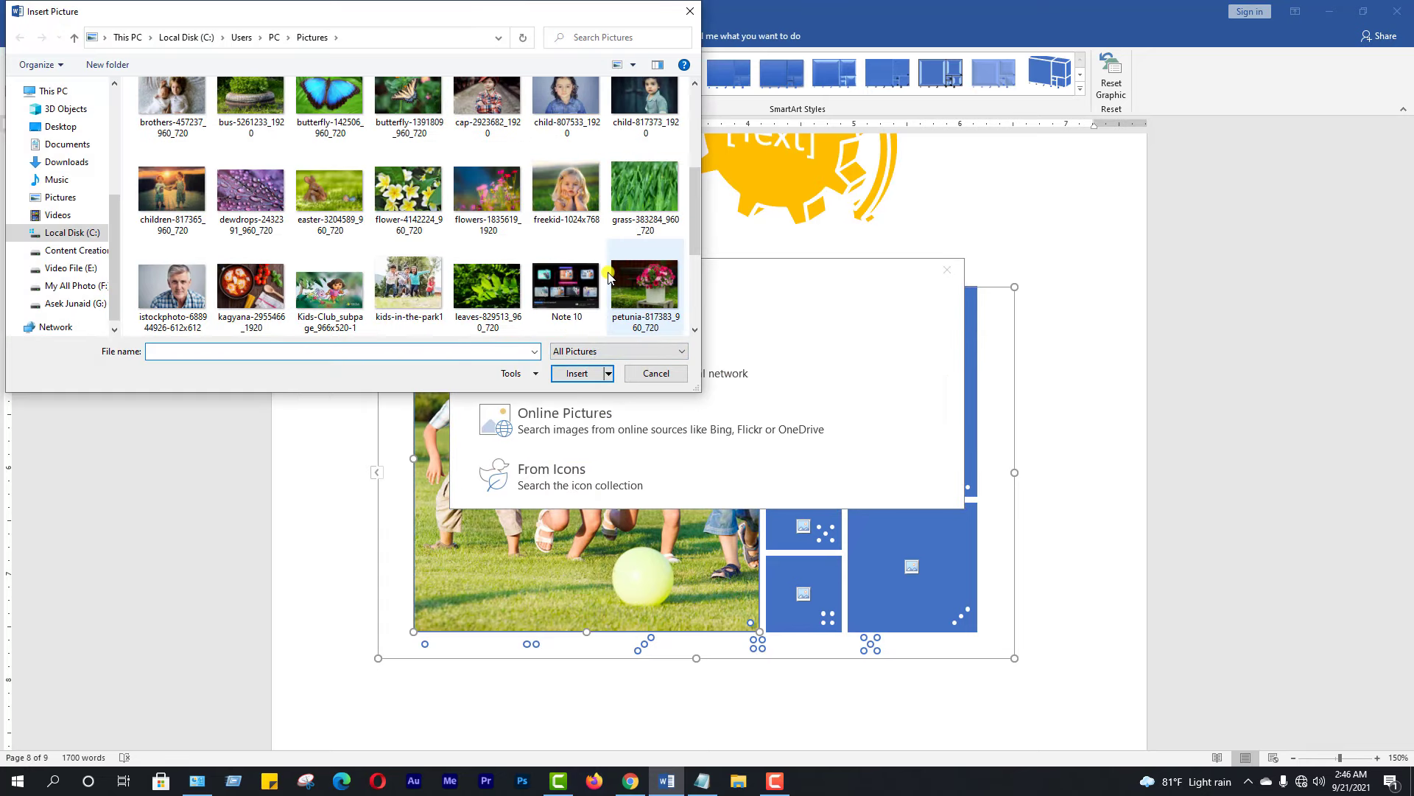
{"action": "left_click", "coordinate": [587, 212]}
{"action": "left_click", "coordinate": [581, 374]}
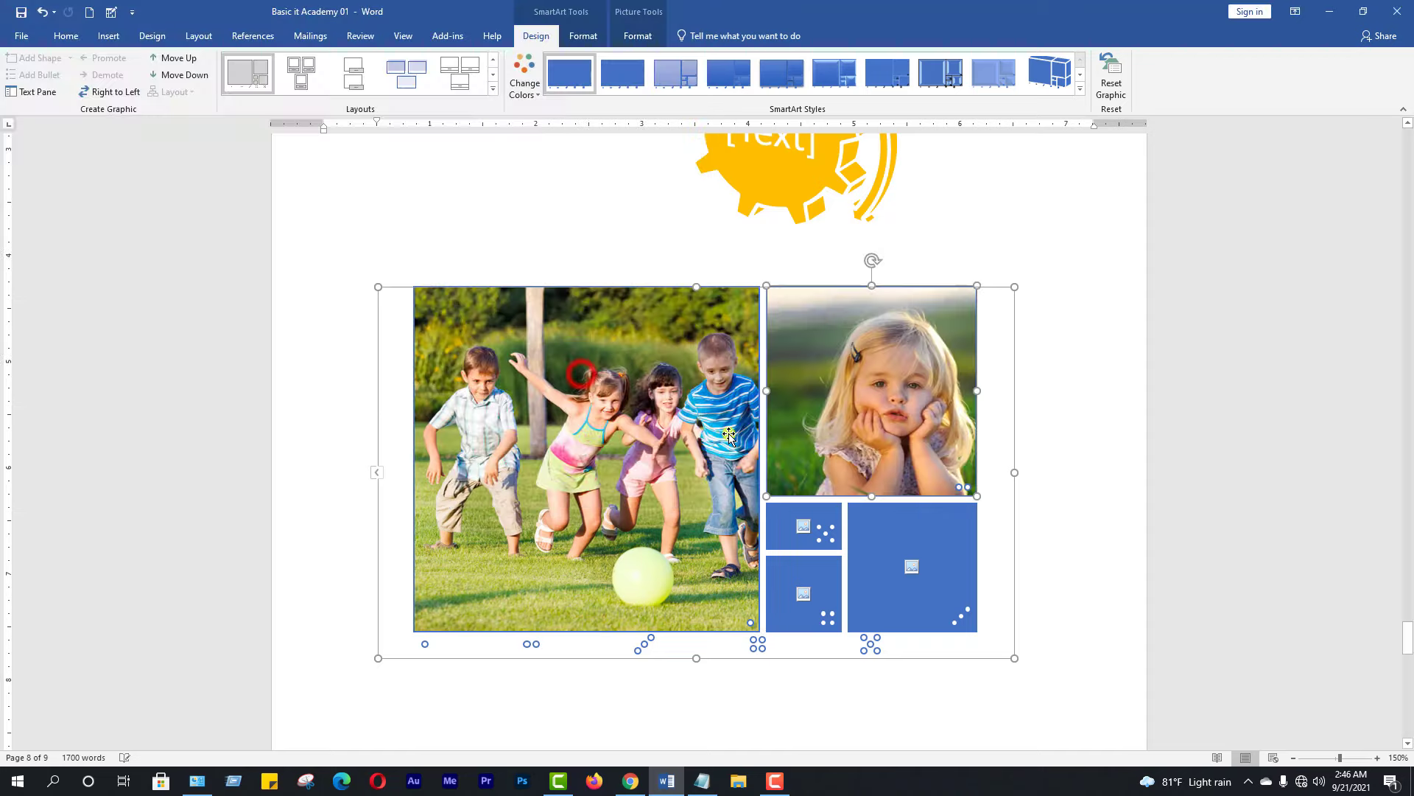
{"action": "left_click", "coordinate": [912, 568]}
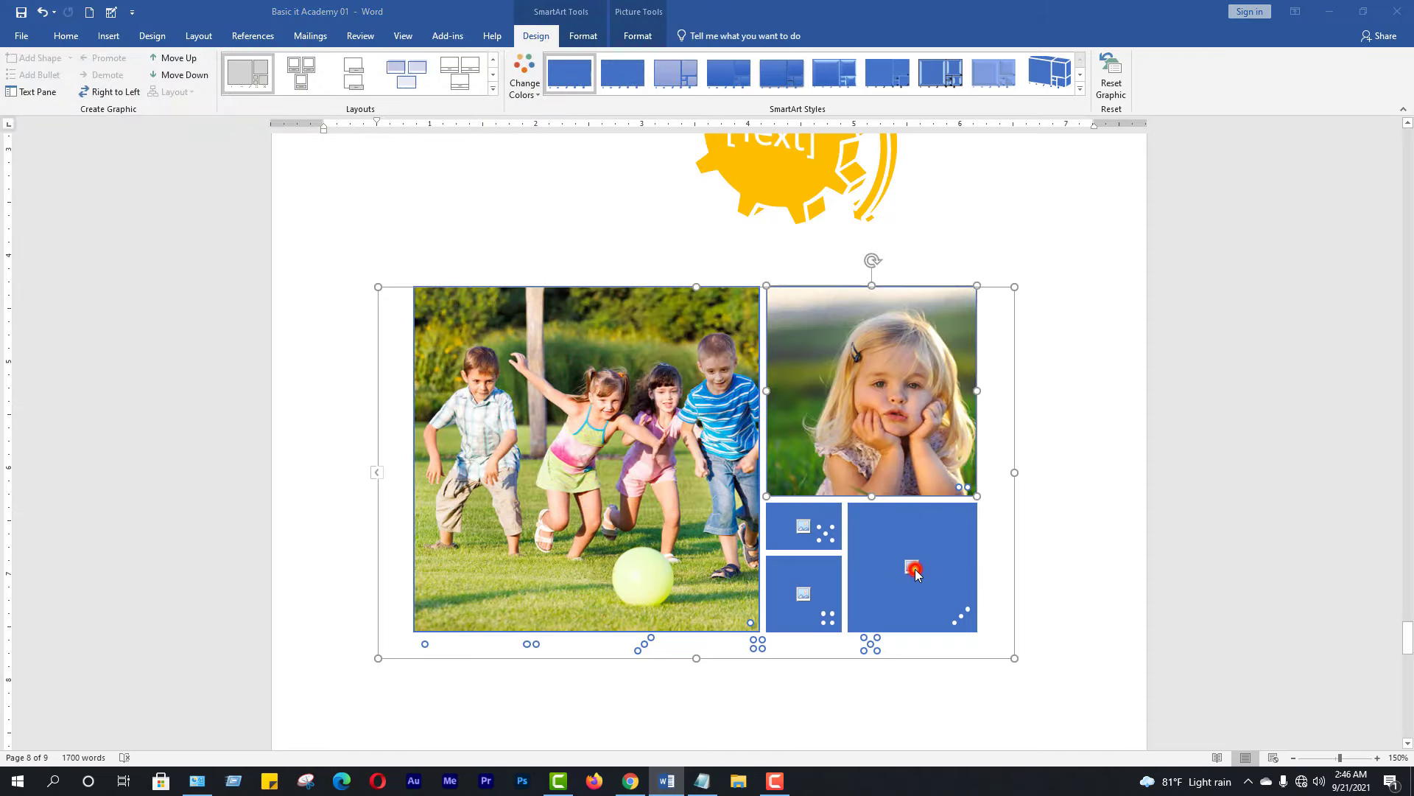
{"action": "left_click", "coordinate": [609, 364]}
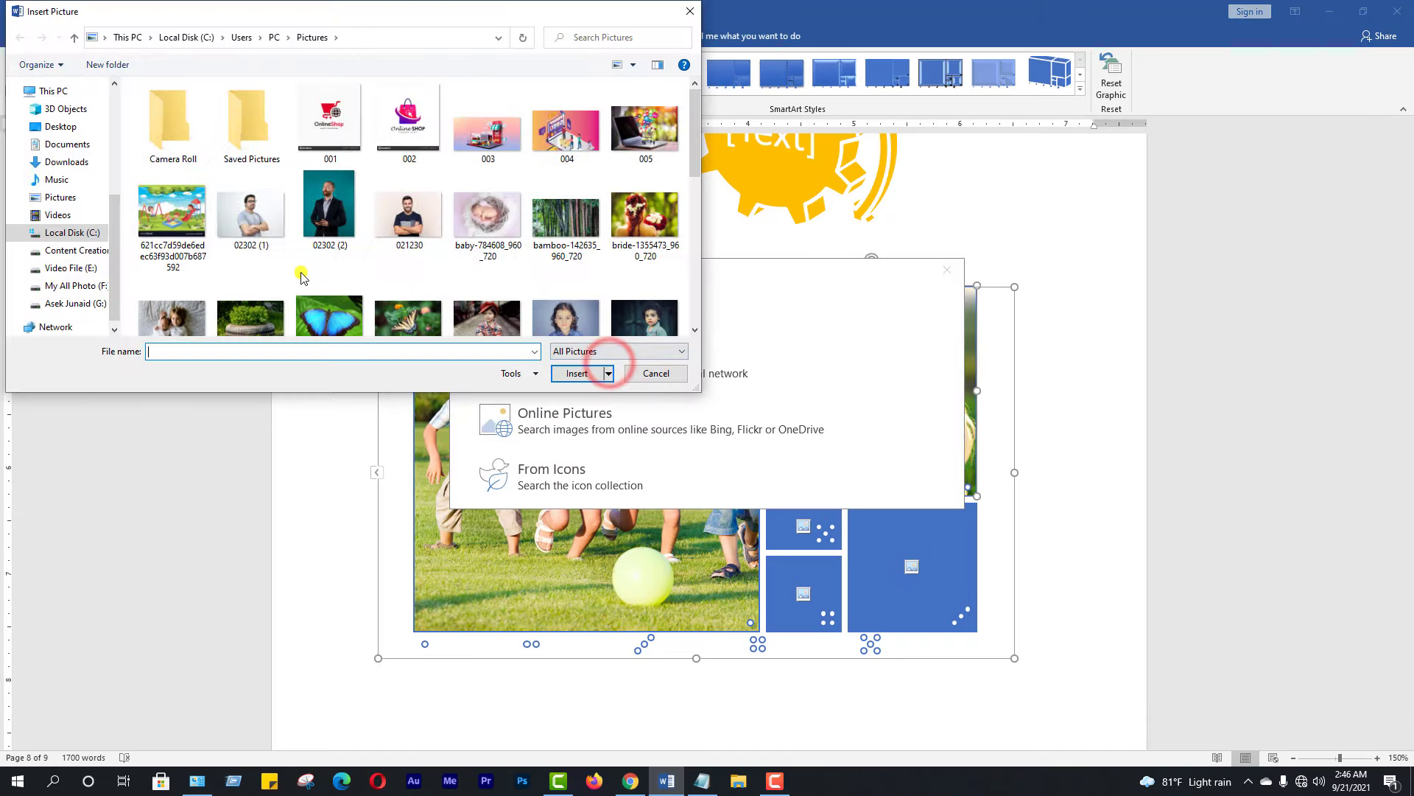
{"action": "left_click", "coordinate": [329, 317]}
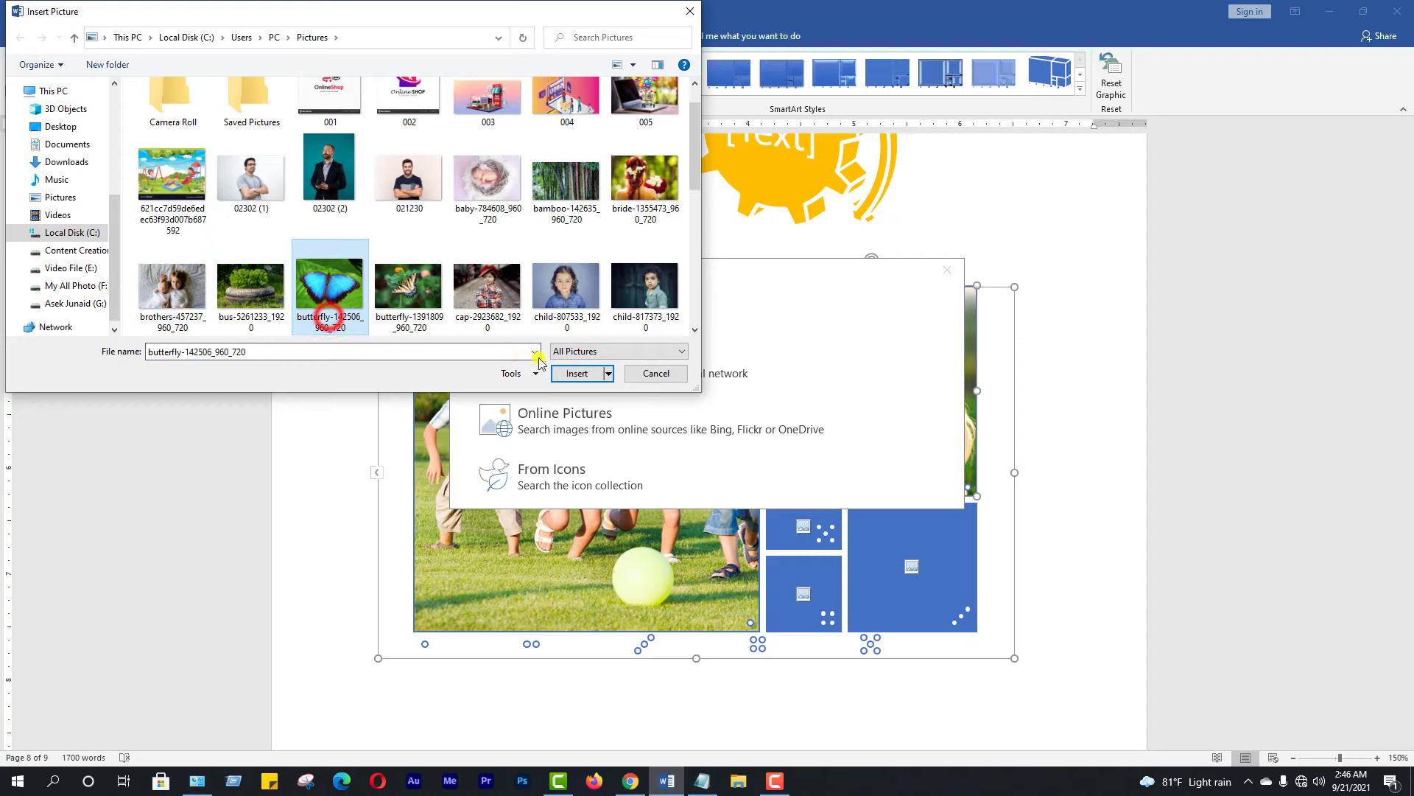
{"action": "left_click", "coordinate": [577, 373]}
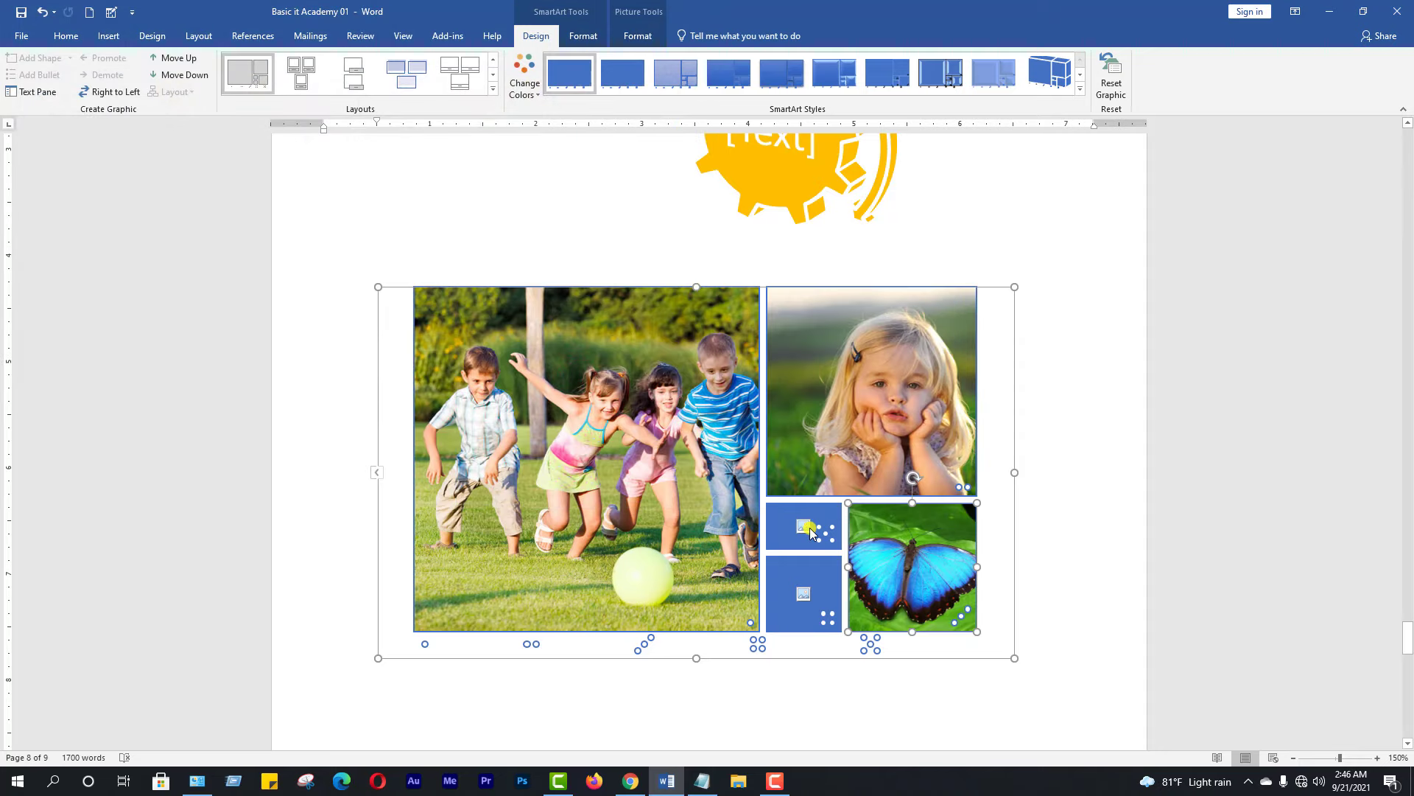
Put the 002 online shop image and the 003 image into the remaining small blocks.
{"action": "left_click", "coordinate": [808, 529]}
{"action": "left_click", "coordinate": [530, 367]}
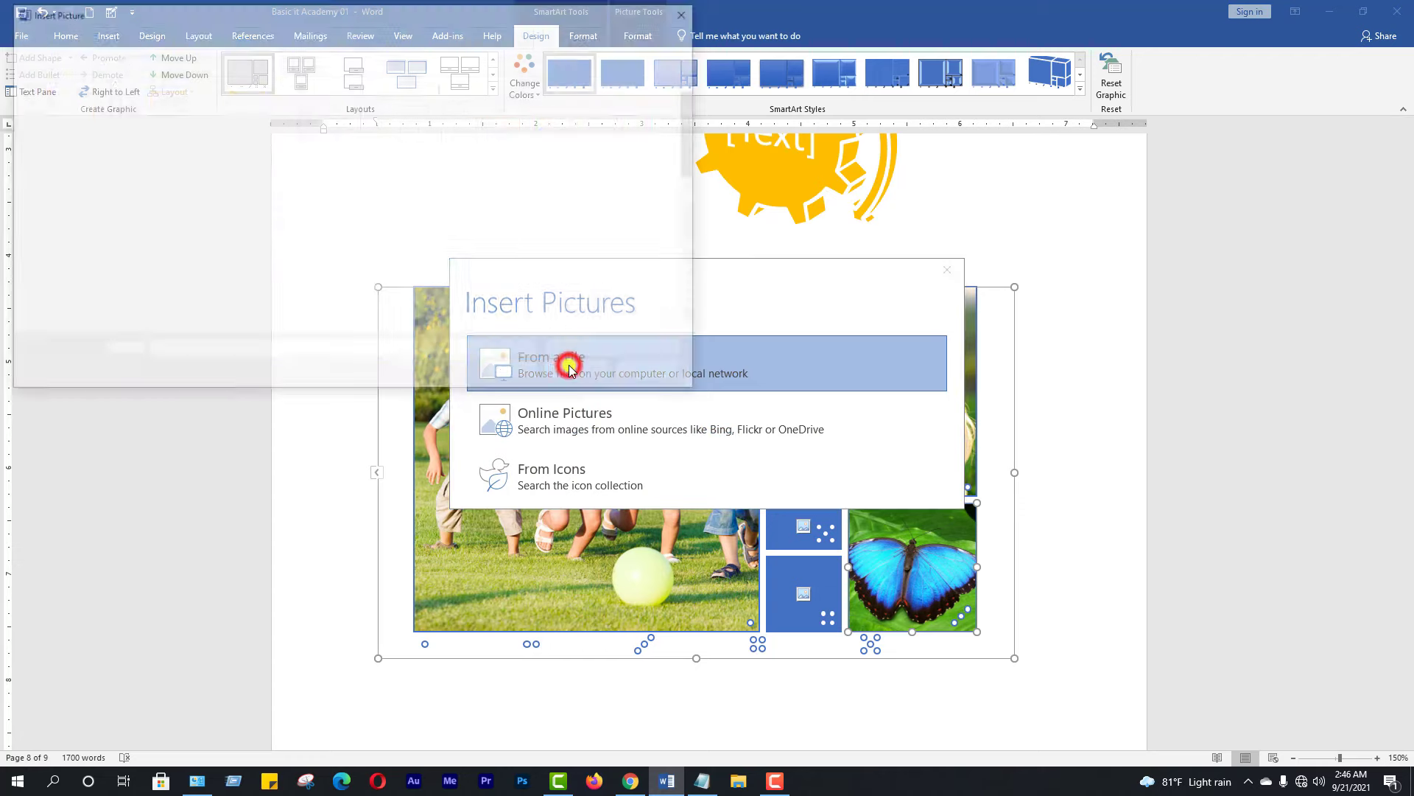
{"action": "left_click", "coordinate": [410, 124]}
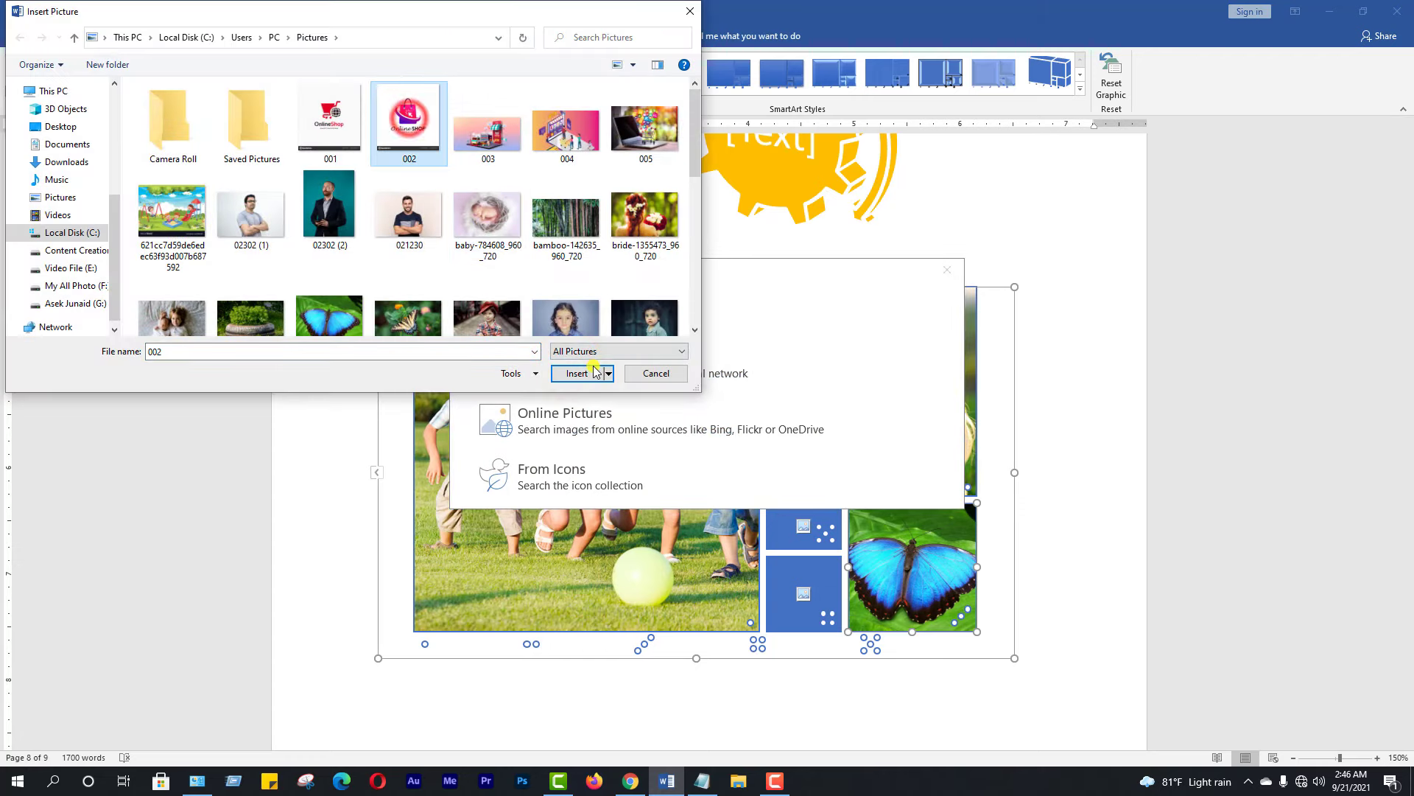
{"action": "left_click", "coordinate": [577, 374]}
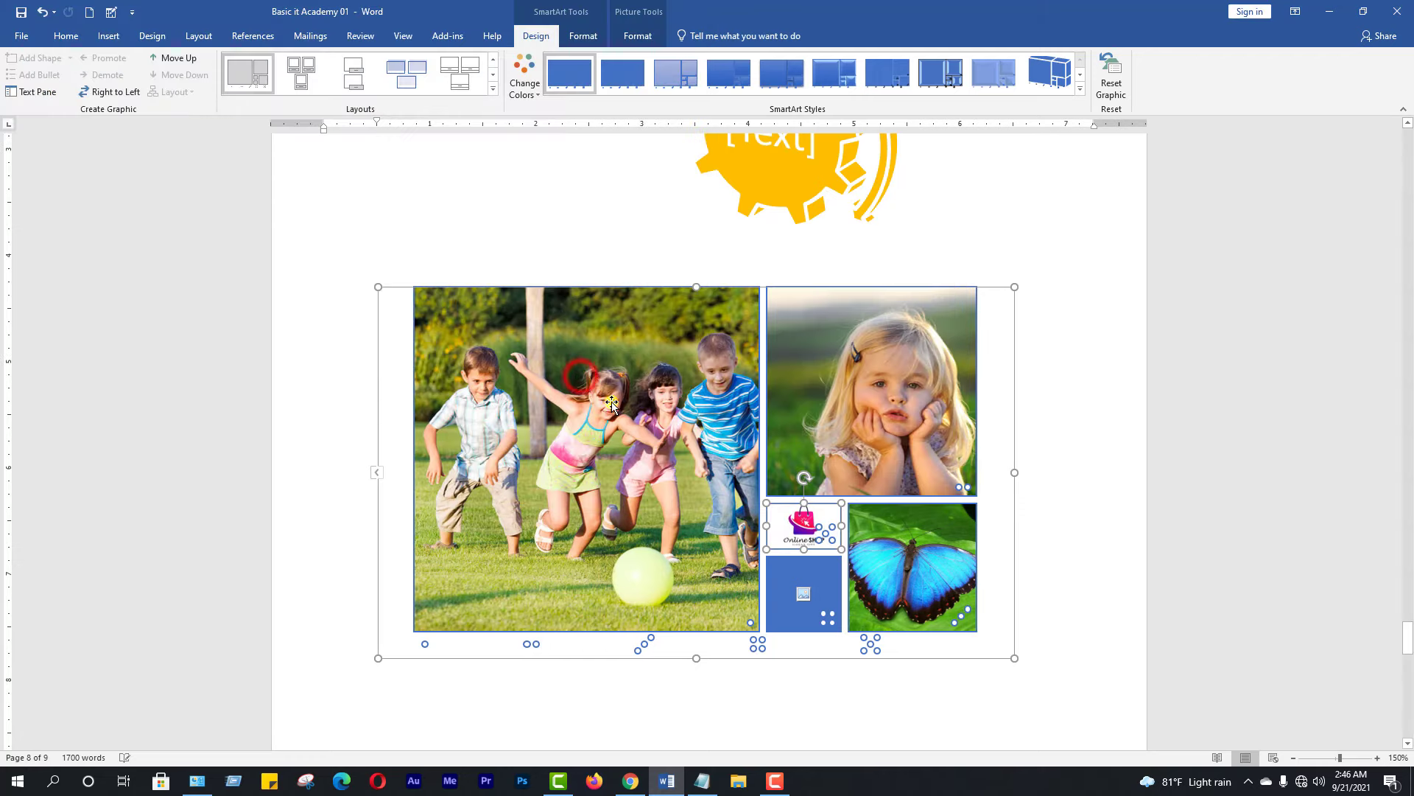
{"action": "left_click", "coordinate": [803, 594]}
{"action": "left_click", "coordinate": [577, 376]}
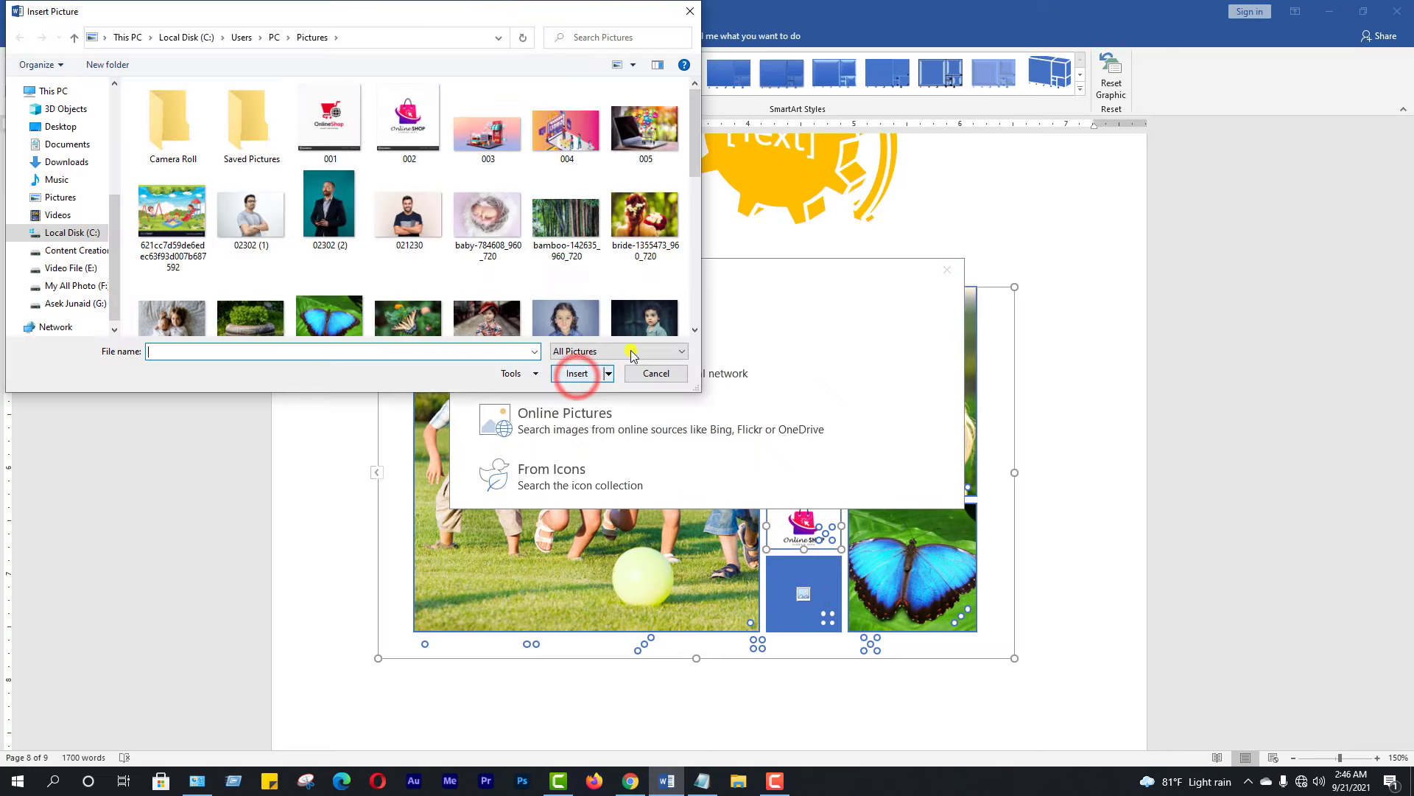
{"action": "left_click", "coordinate": [504, 142]}
{"action": "left_click", "coordinate": [582, 374]}
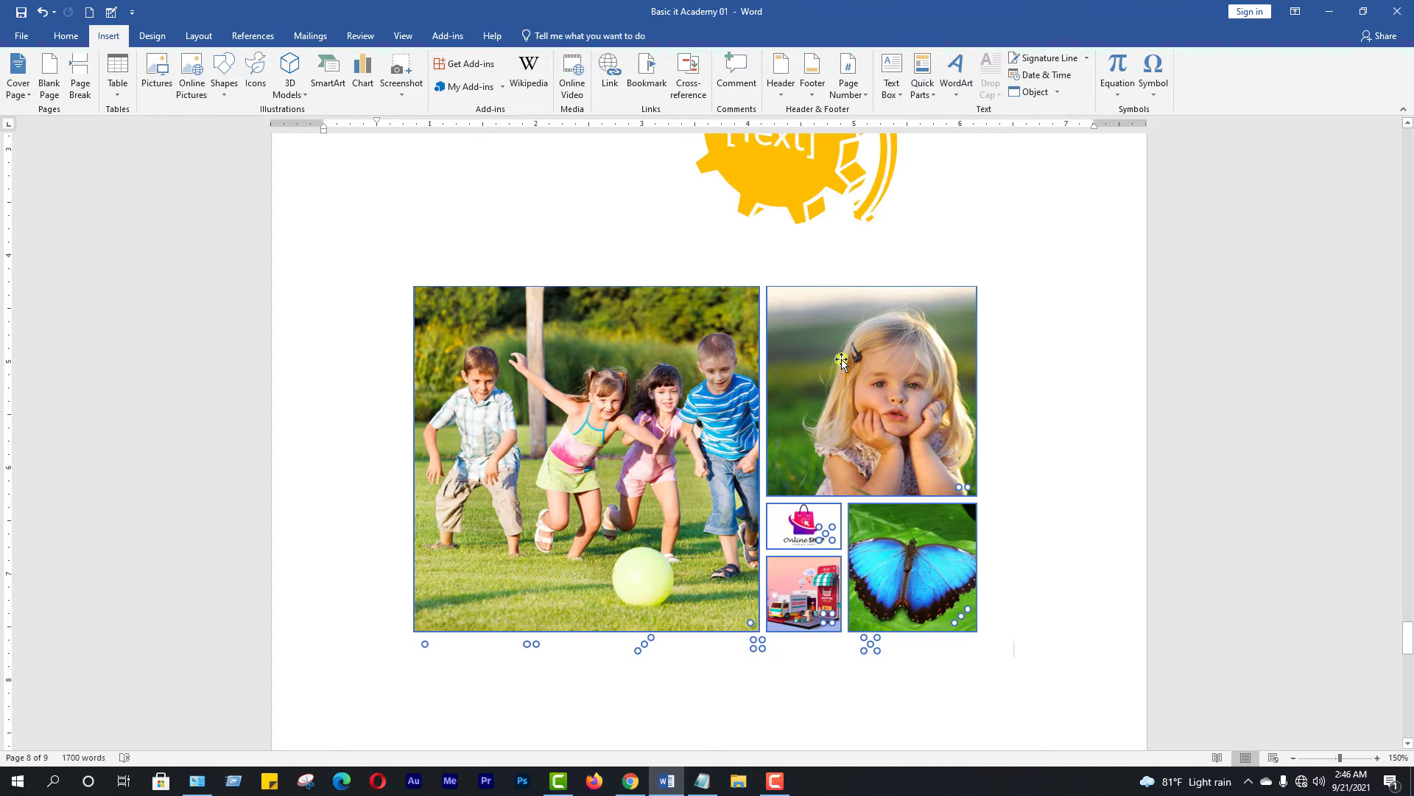
{"action": "left_click", "coordinate": [931, 296]}
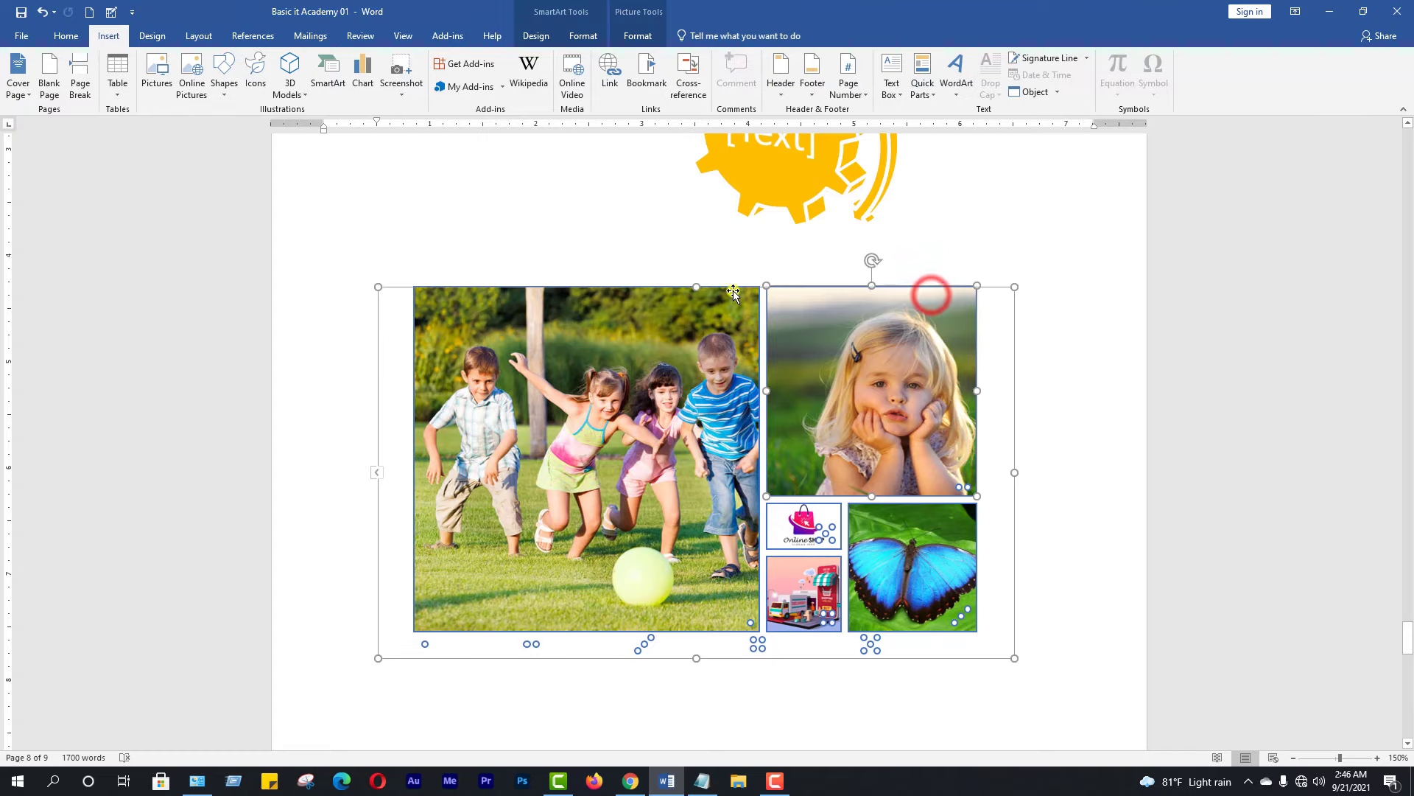
Apply the 3-D Brick Scene SmartArt style to the Spiral Picture graphic.
{"action": "left_click", "coordinate": [396, 329]}
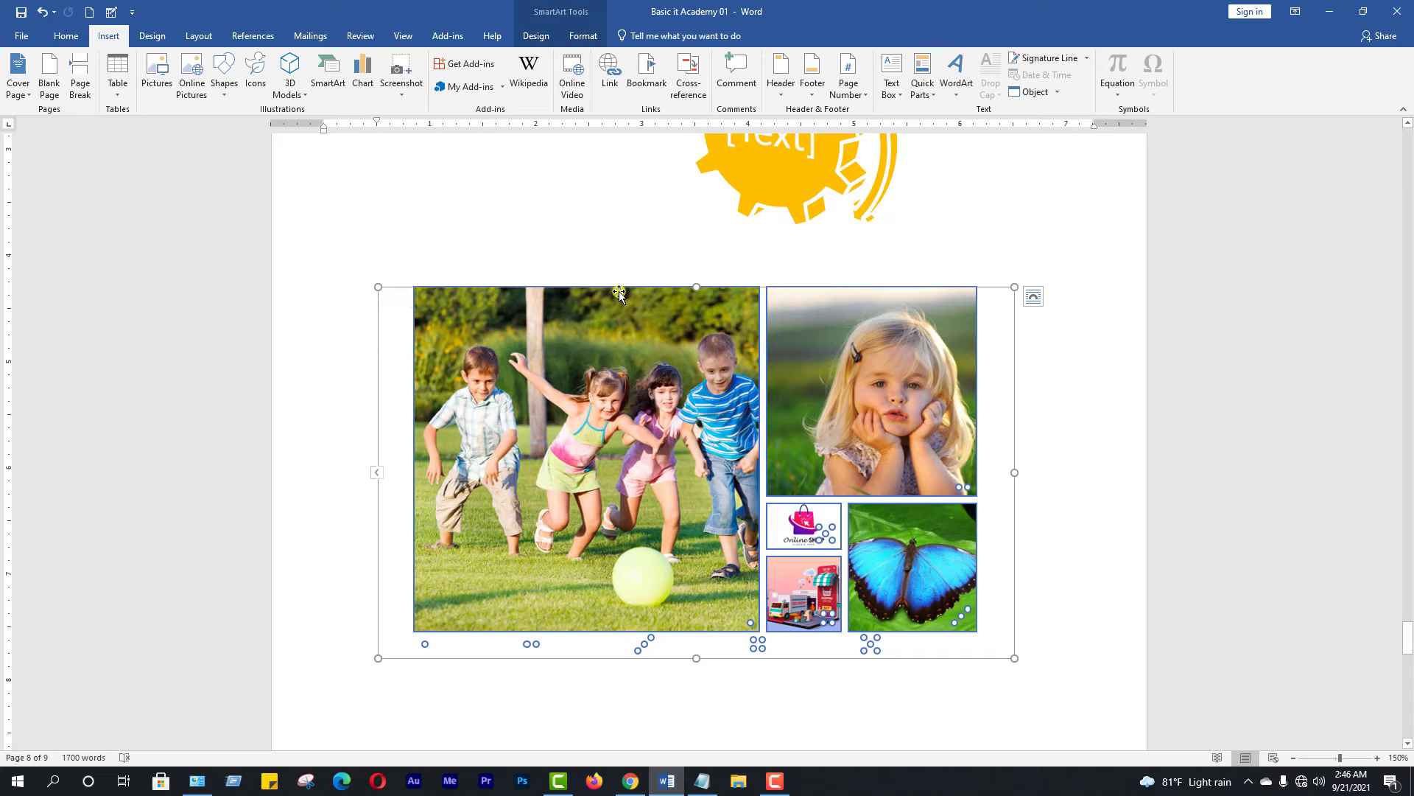
{"action": "left_click", "coordinate": [535, 37]}
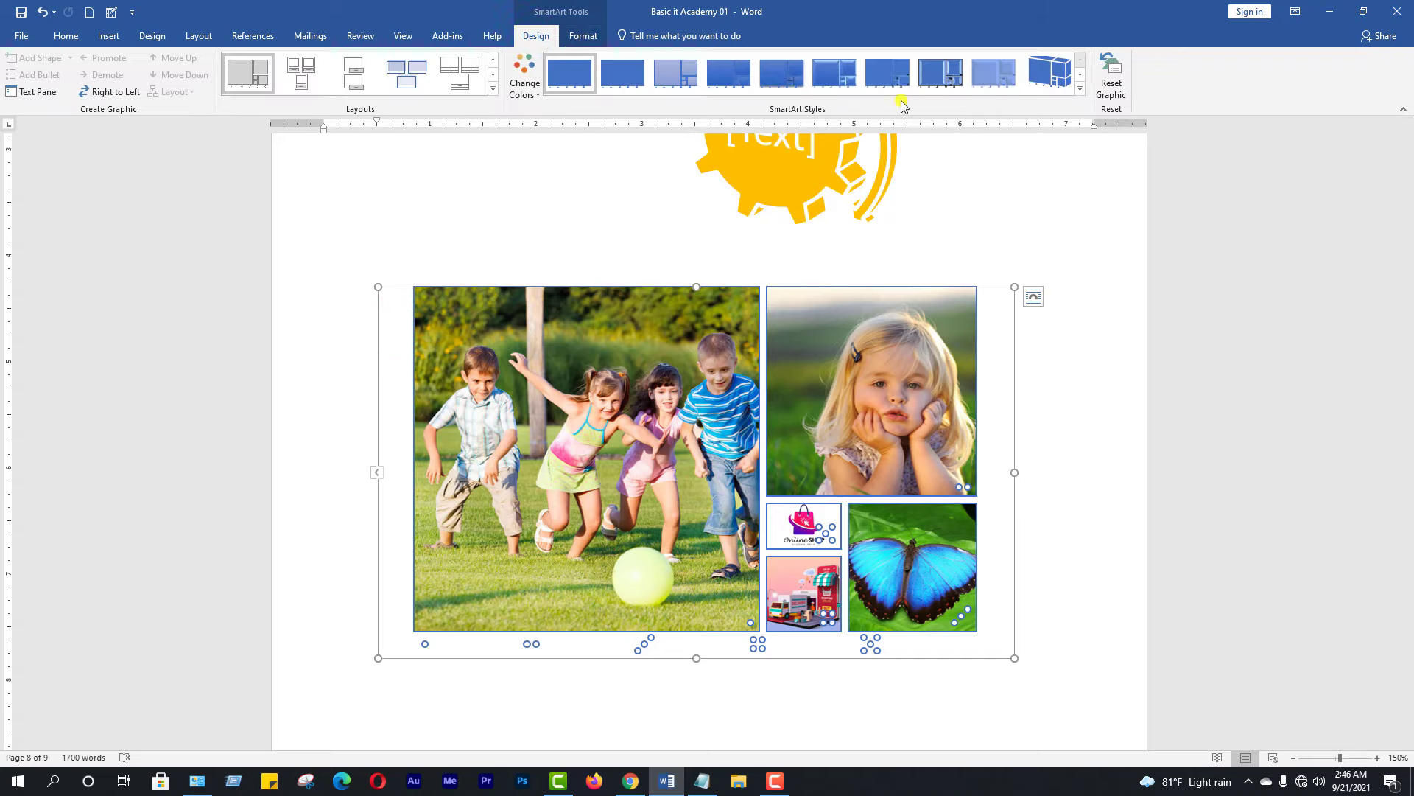
{"action": "left_click", "coordinate": [1080, 91]}
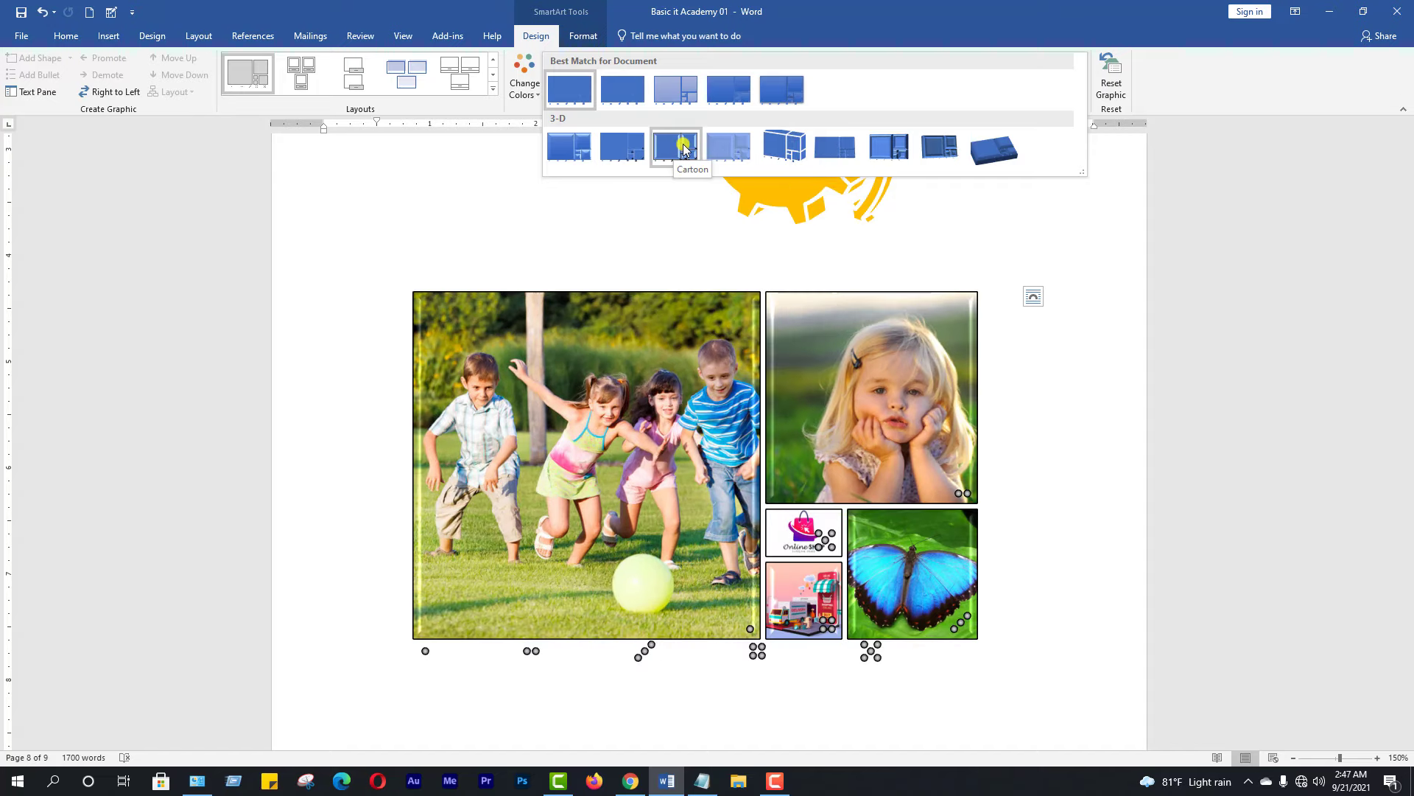
{"action": "left_click", "coordinate": [793, 151]}
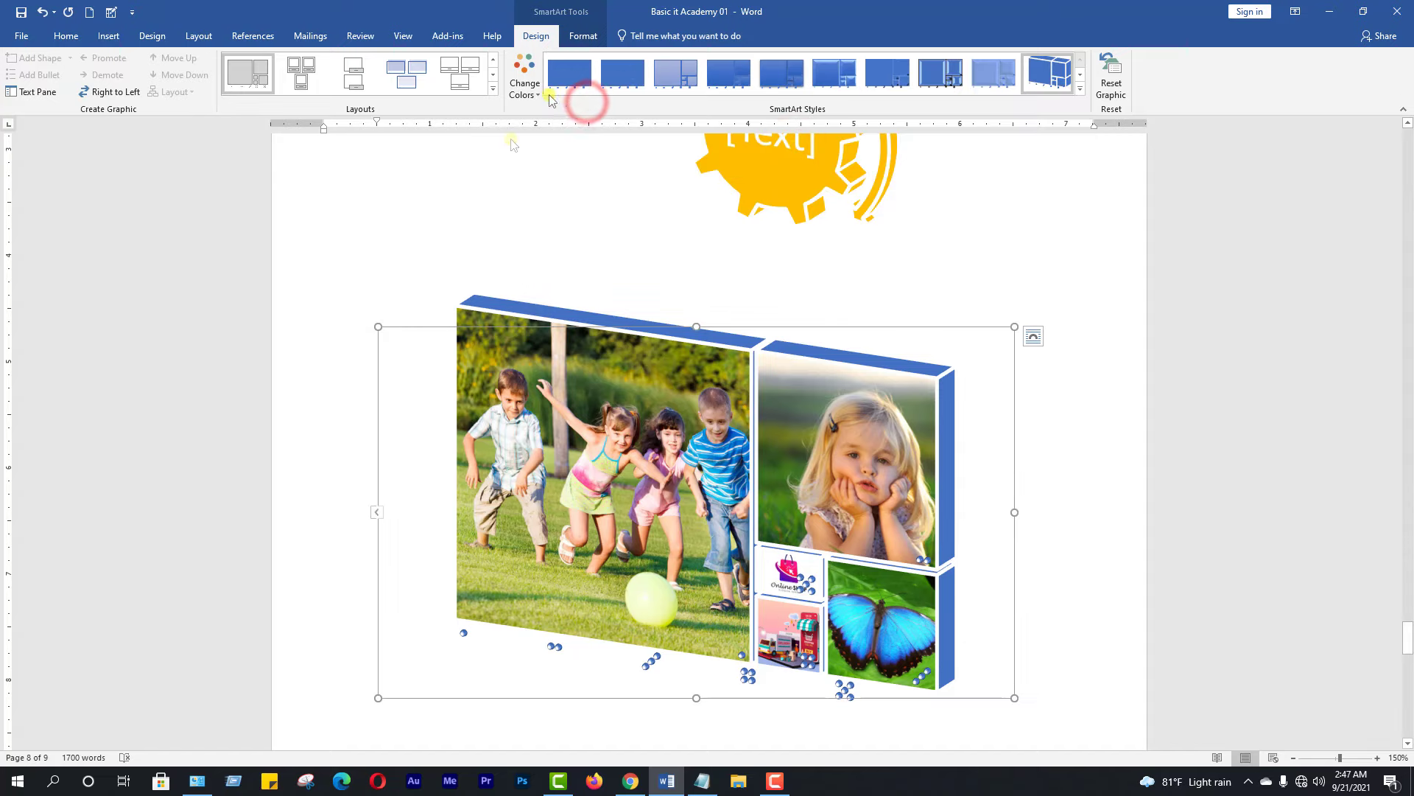
{"action": "left_click", "coordinate": [492, 89]}
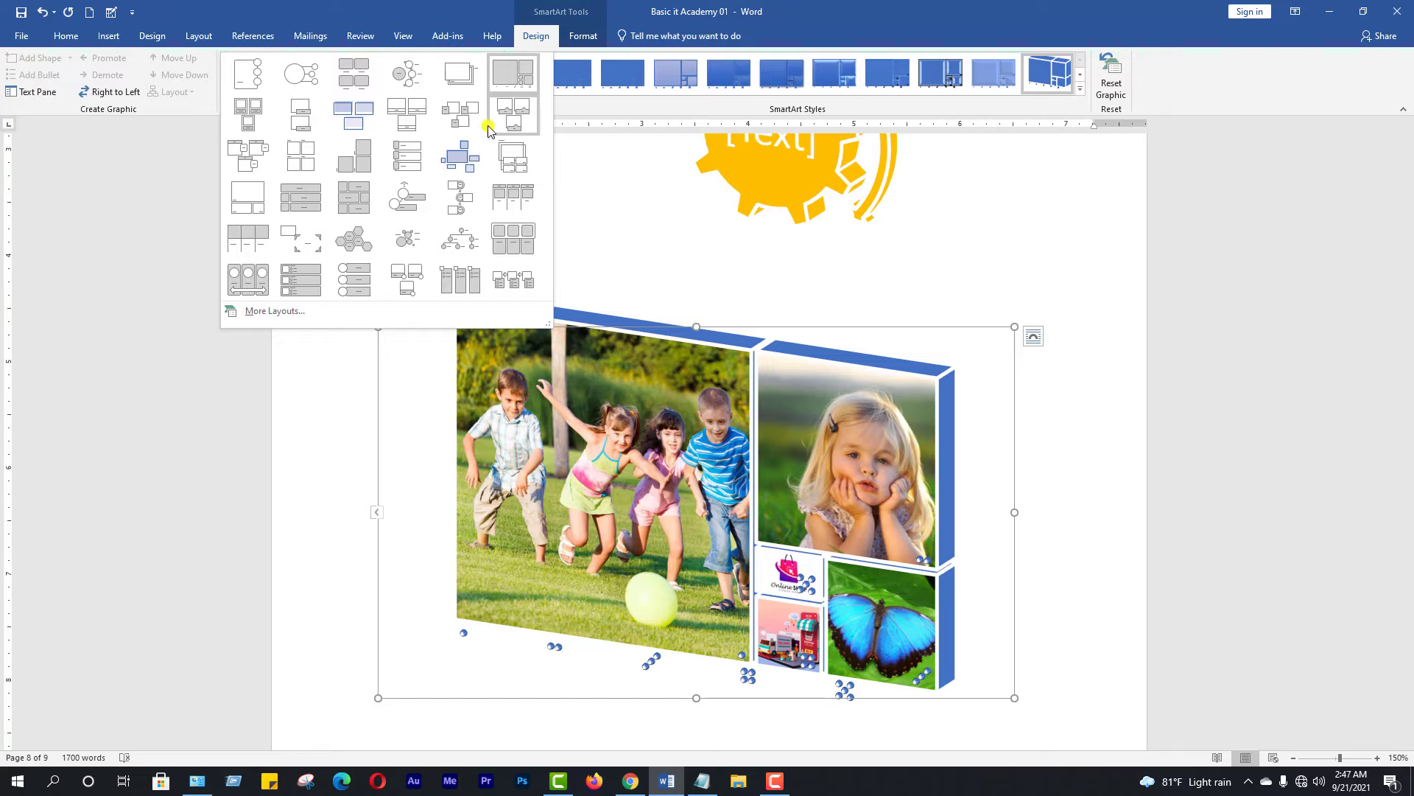
Switch the picture SmartArt to the Titled Picture Blocks layout.
{"action": "left_click", "coordinate": [452, 158]}
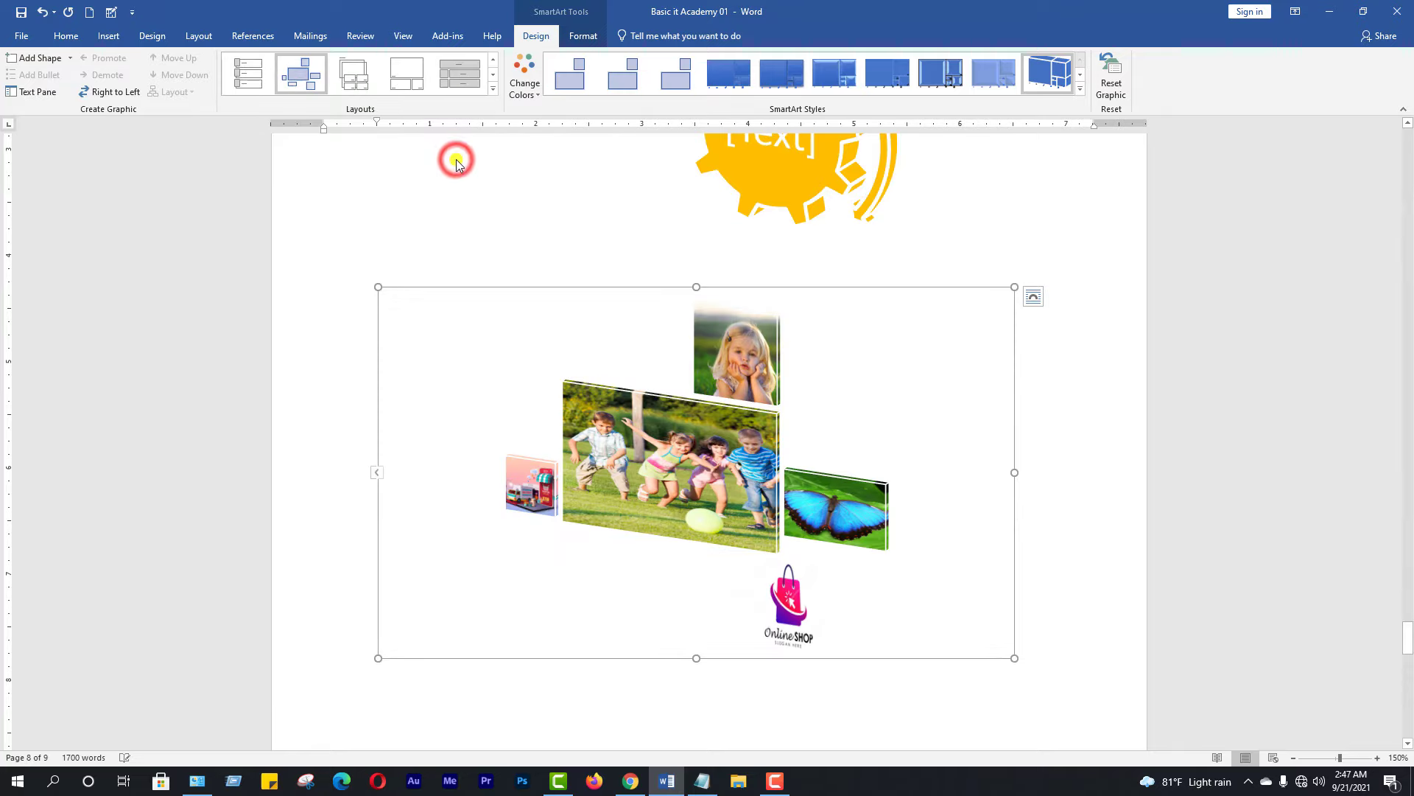
{"action": "left_click", "coordinate": [493, 88]}
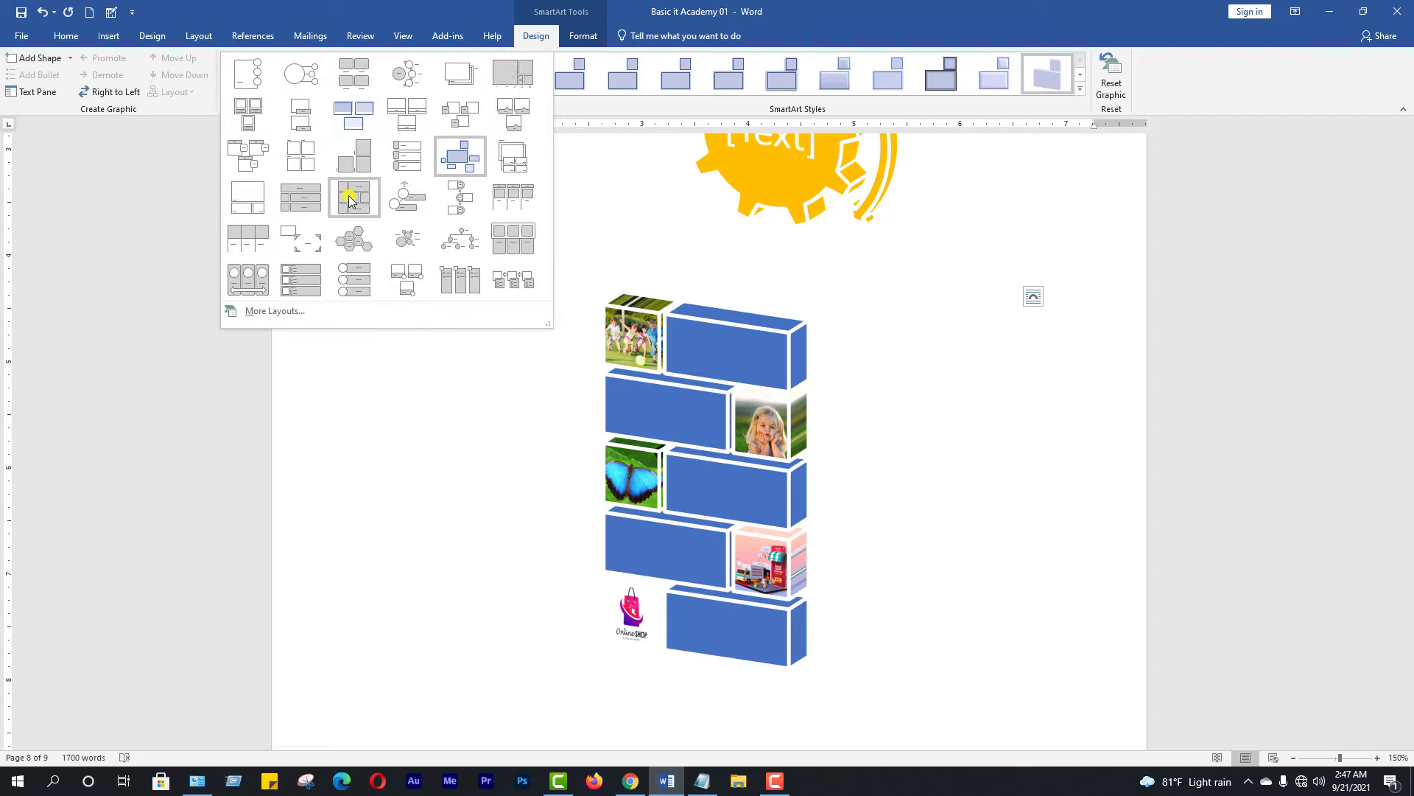
{"action": "left_click", "coordinate": [260, 162]}
{"action": "left_click", "coordinate": [648, 346]}
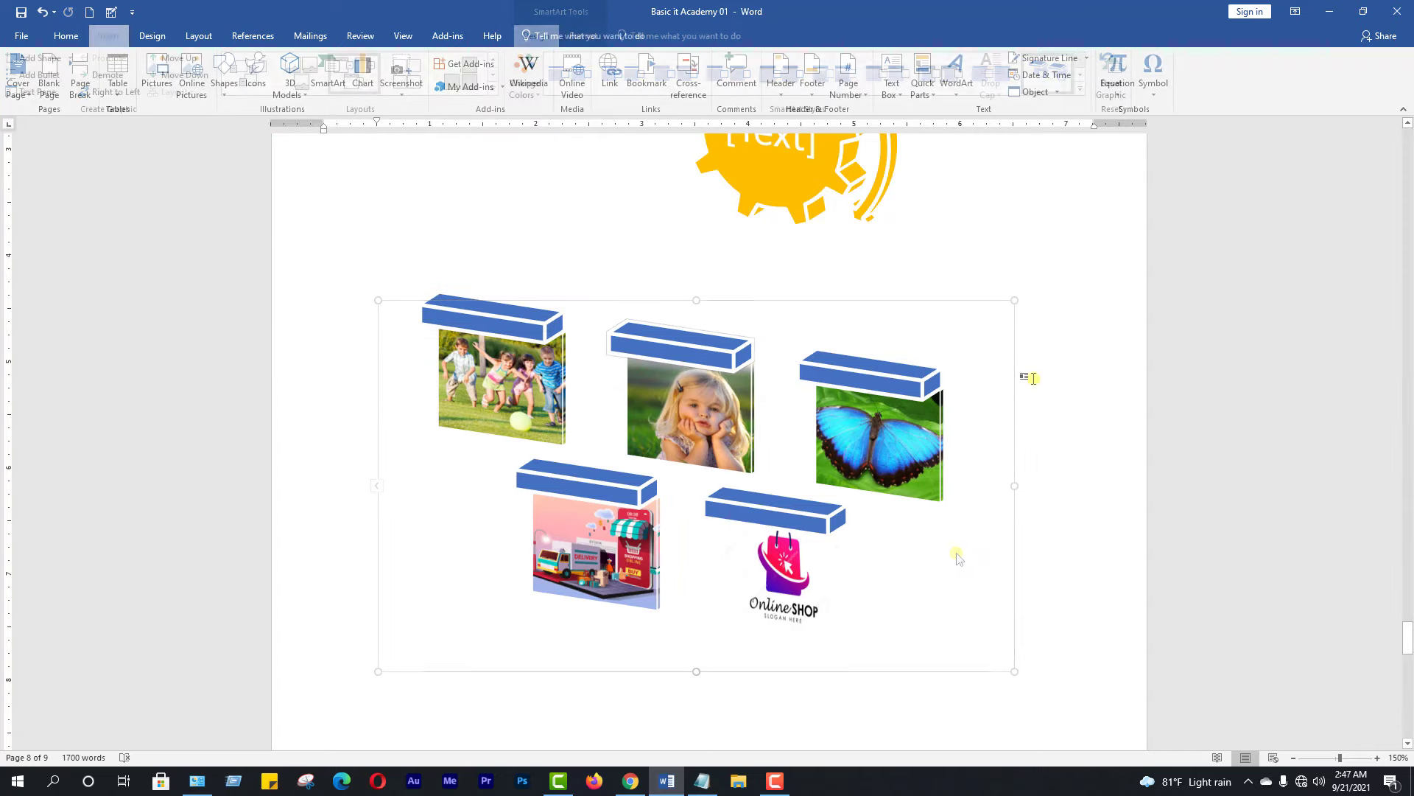
Deselect the picture blocks and put the cursor on the empty line below them.
{"action": "left_click", "coordinate": [1033, 378]}
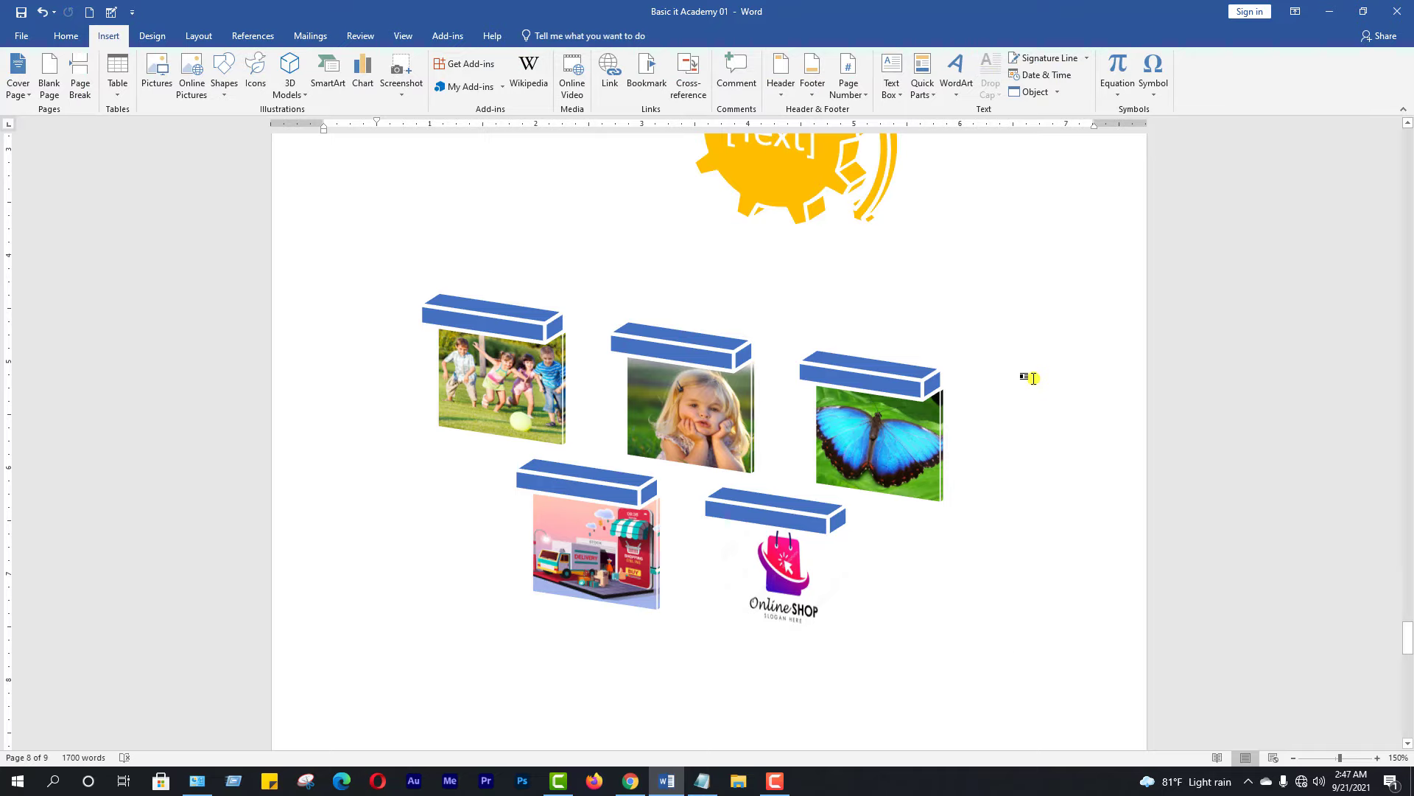
{"action": "scroll", "coordinate": [1024, 370], "scroll_direction": "down", "scroll_amount": 3}
{"action": "left_click", "coordinate": [599, 534]}
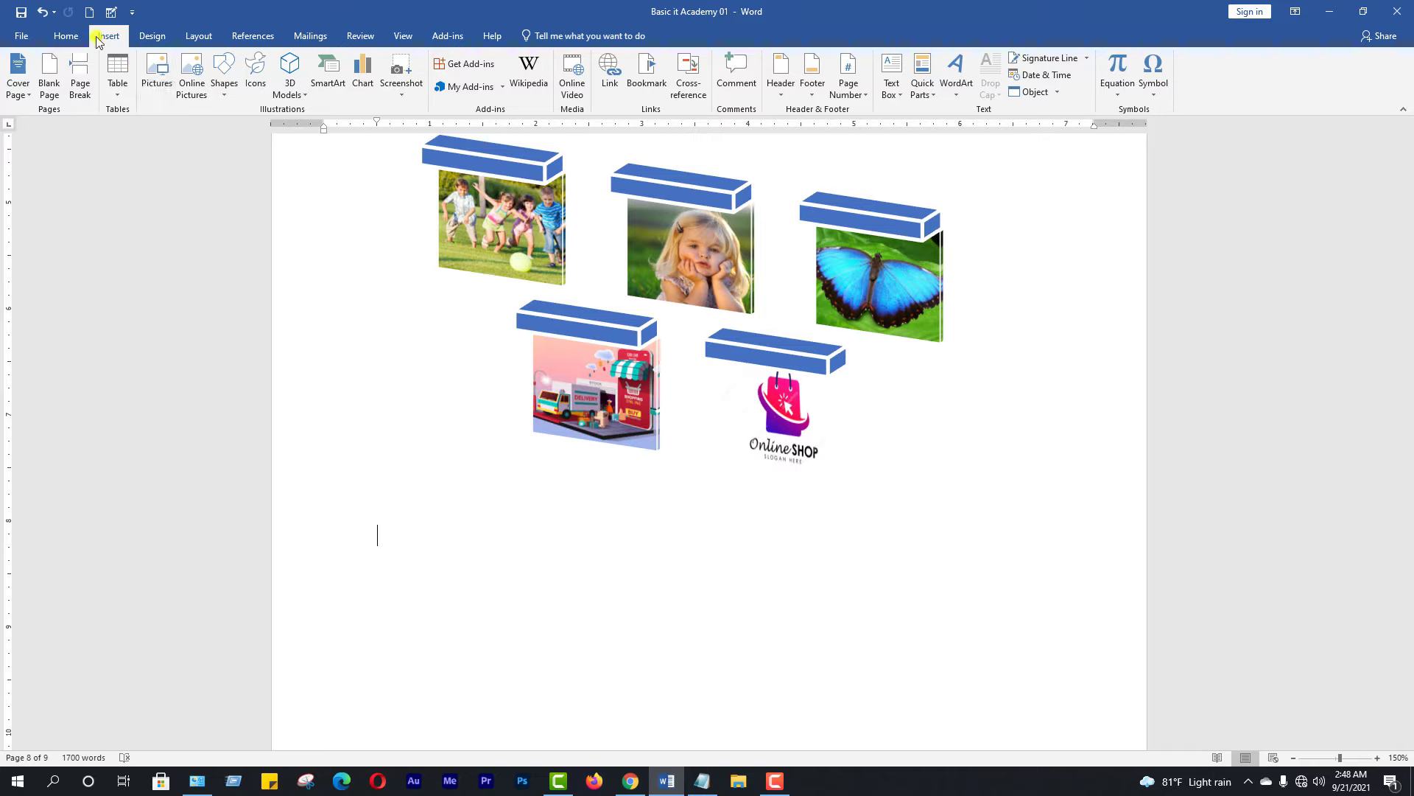
Insert a Hierarchy > Organization Chart SmartArt below the 3D picture blocks.
{"action": "left_click", "coordinate": [328, 73]}
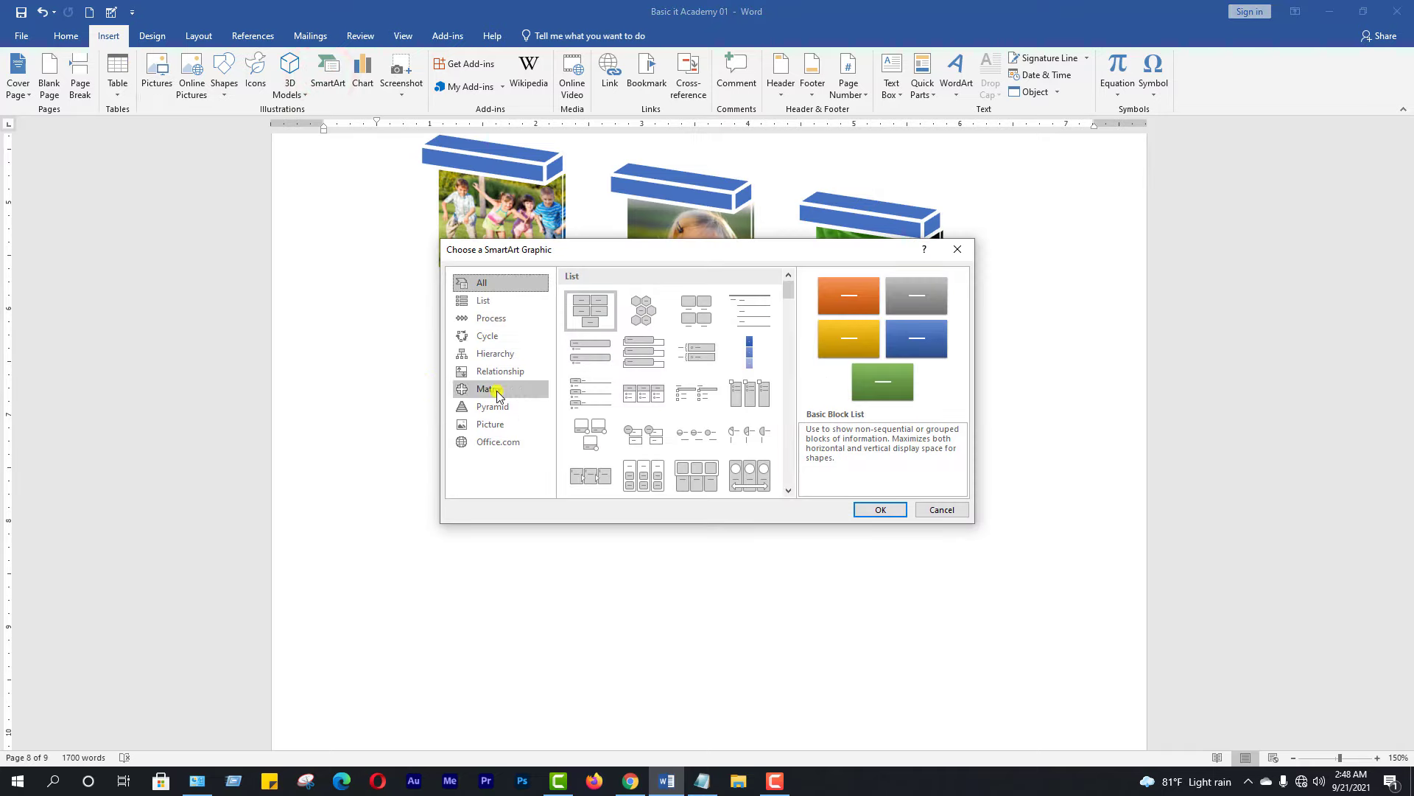
{"action": "left_click", "coordinate": [490, 338]}
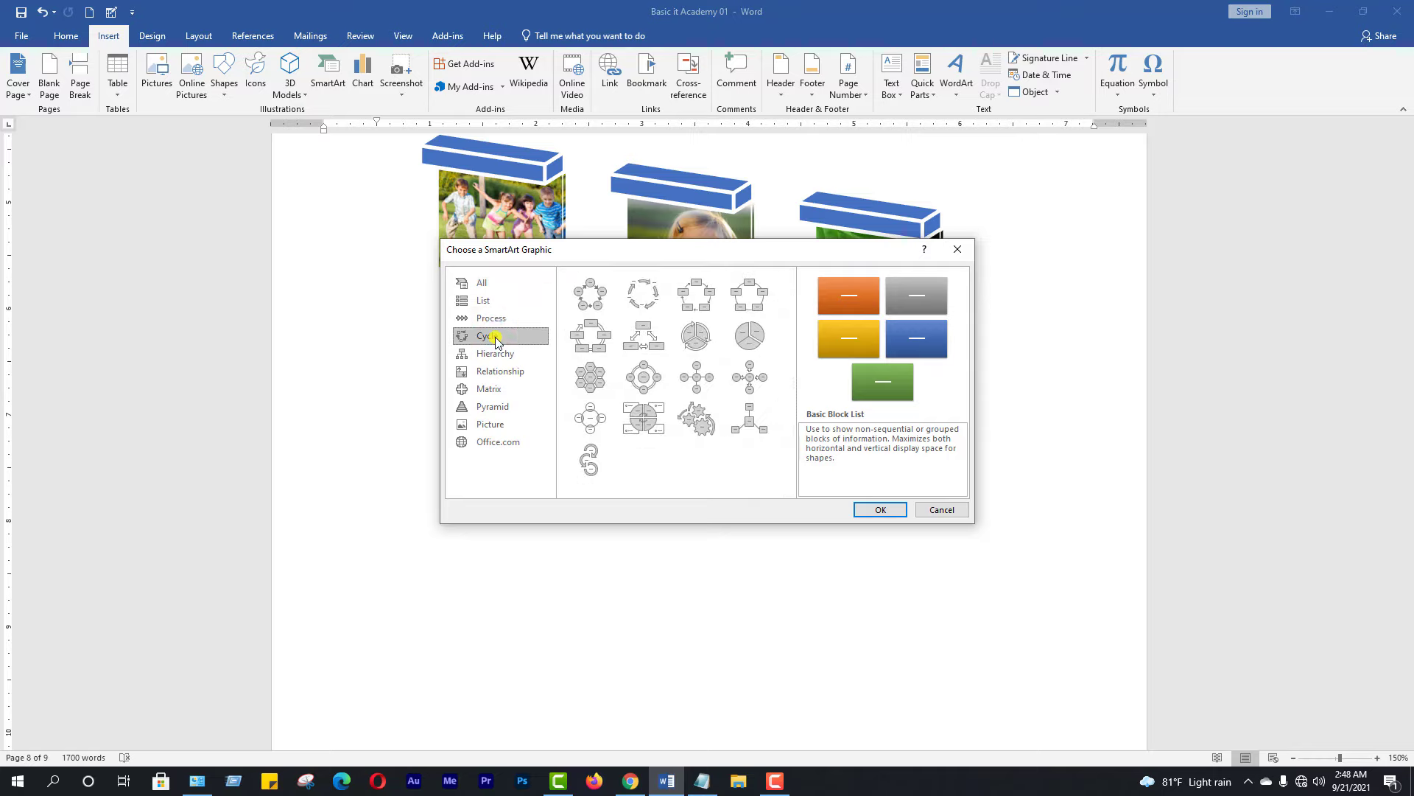
{"action": "left_click", "coordinate": [507, 355]}
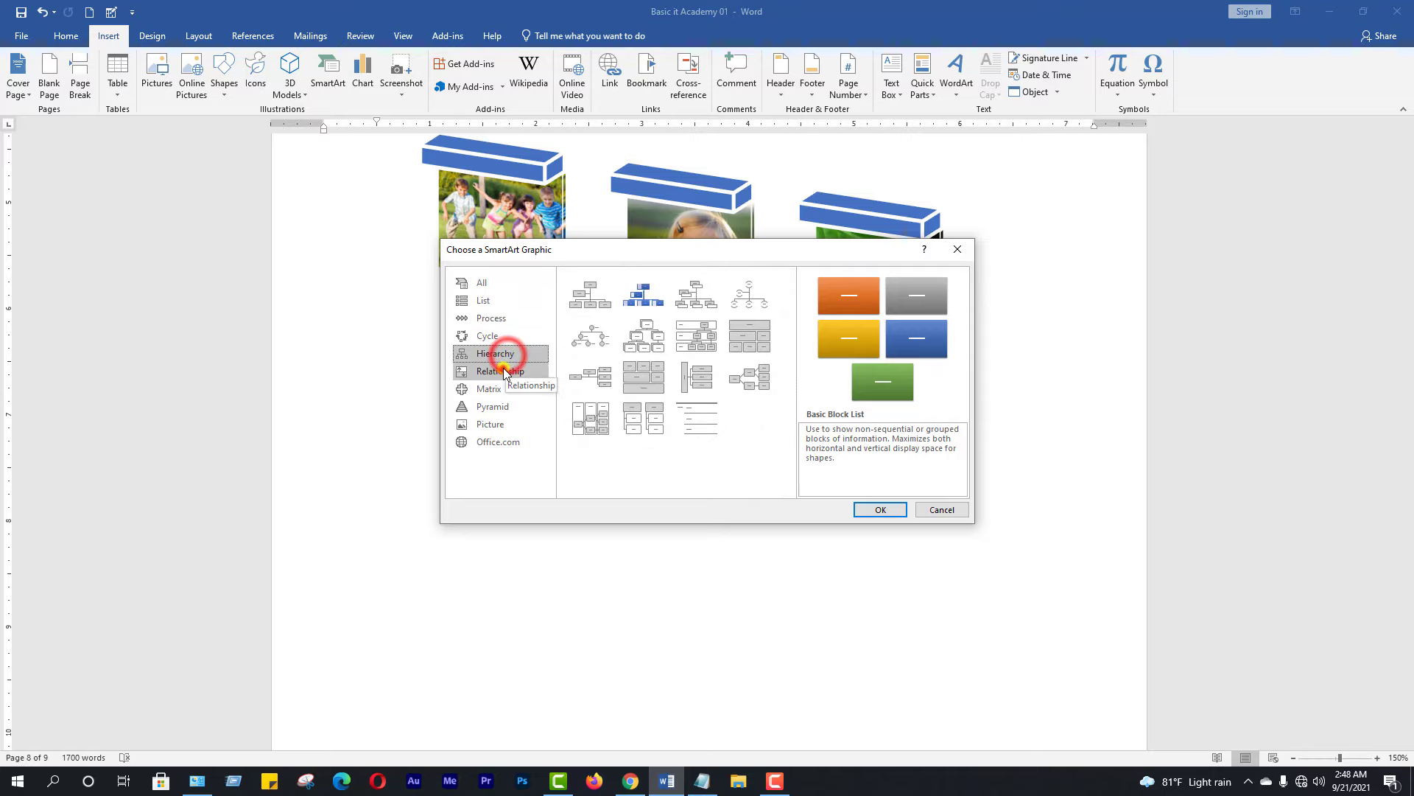
{"action": "left_click", "coordinate": [505, 372]}
{"action": "left_click", "coordinate": [505, 357]}
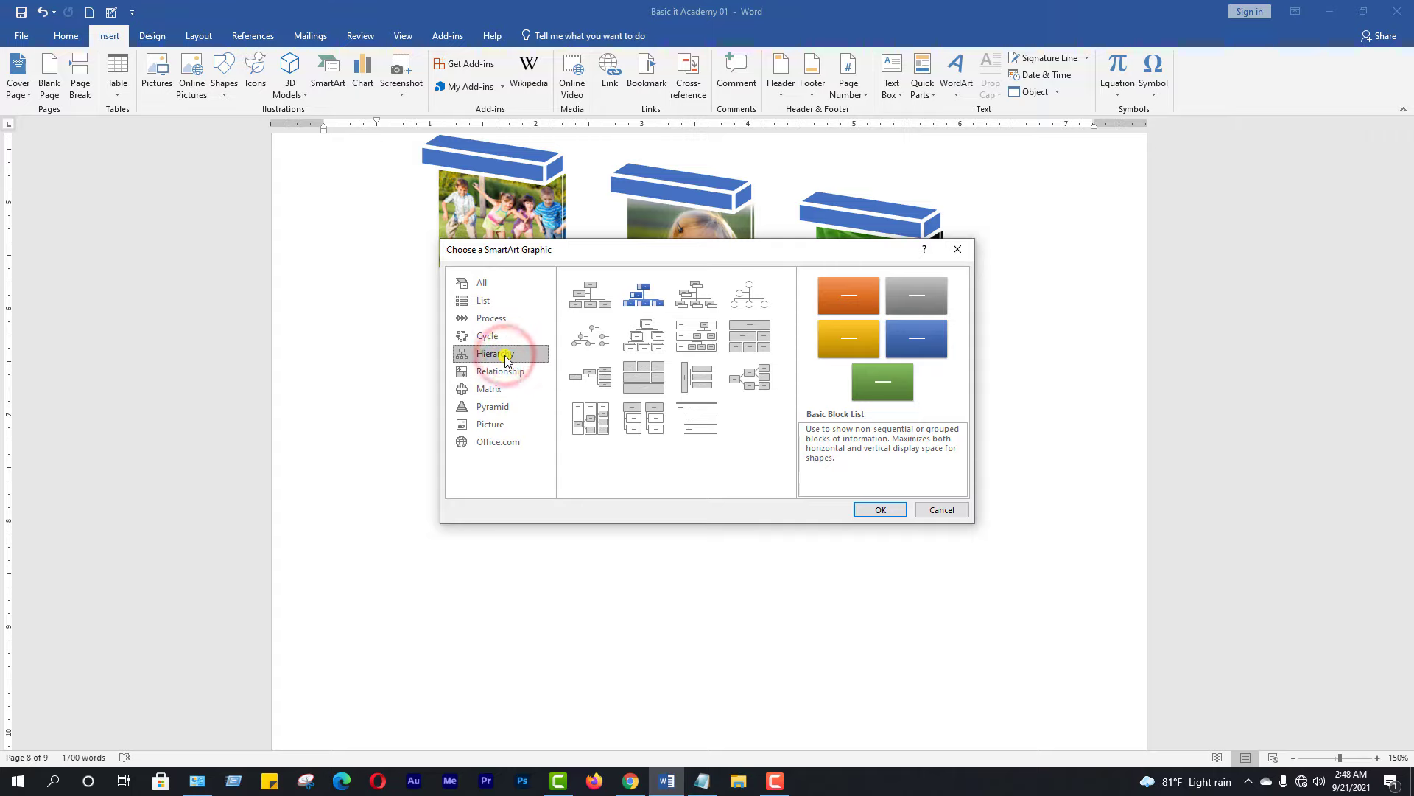
{"action": "left_click", "coordinate": [590, 302]}
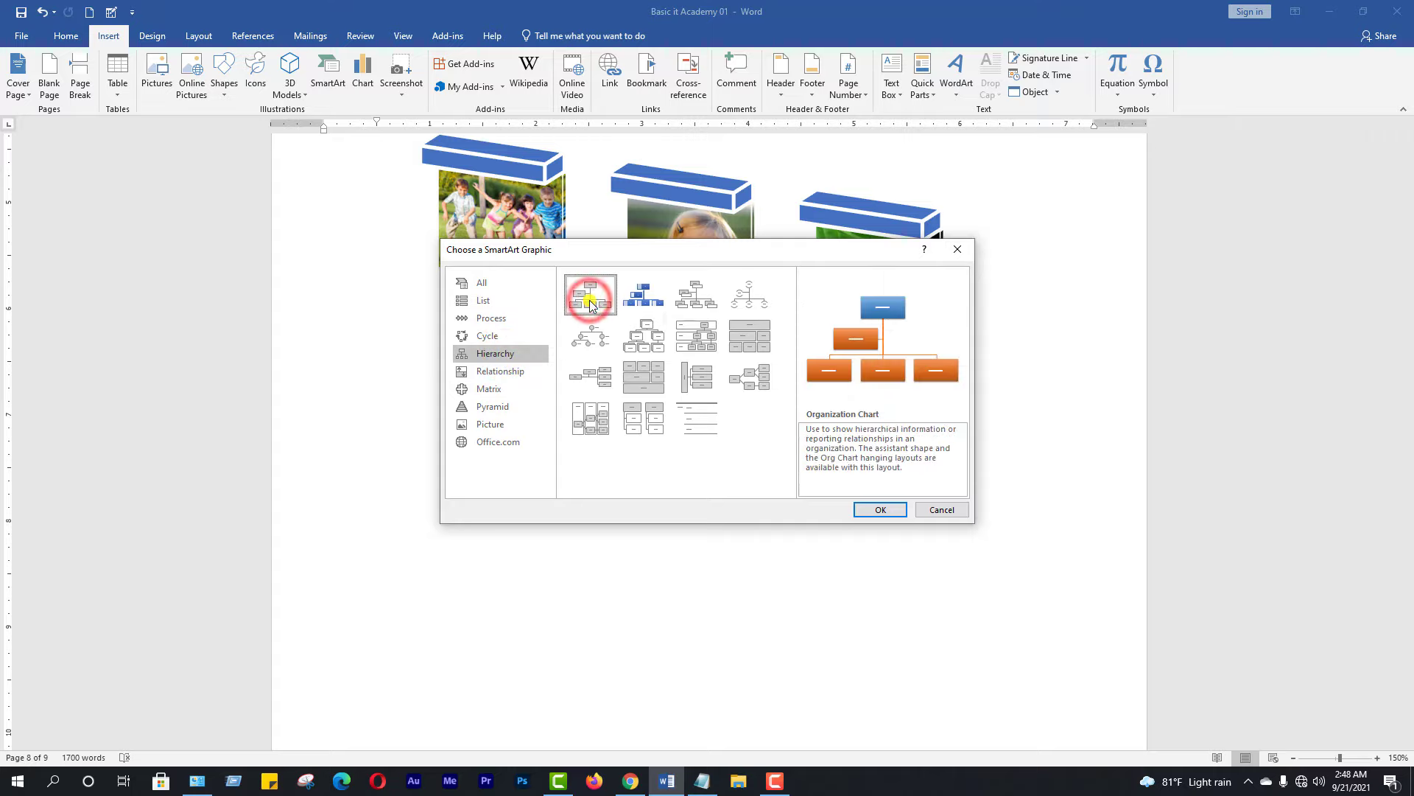
{"action": "left_click", "coordinate": [880, 508]}
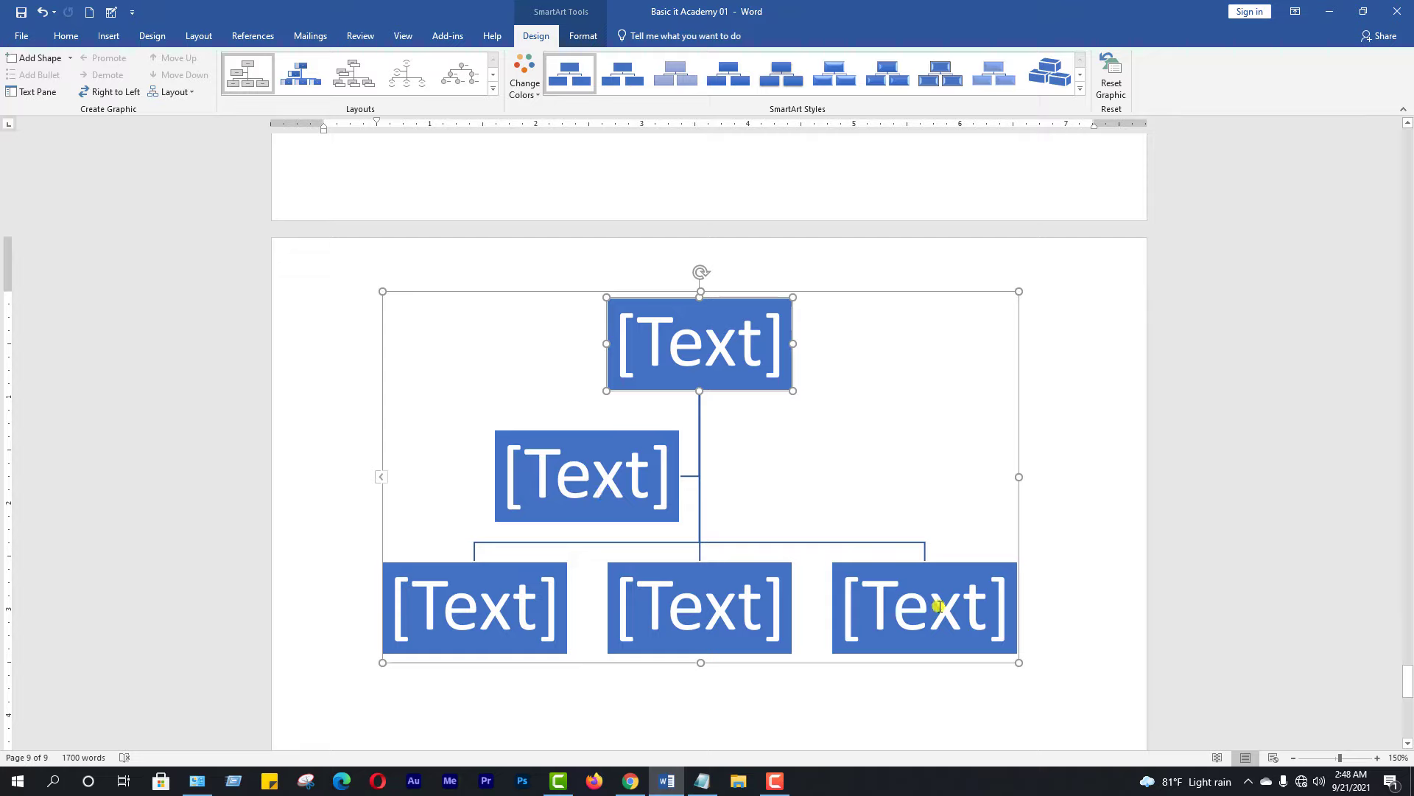
Add a blank box after the bottom-left box of the organization chart.
{"action": "scroll", "coordinate": [939, 606], "scroll_direction": "down", "scroll_amount": 3}
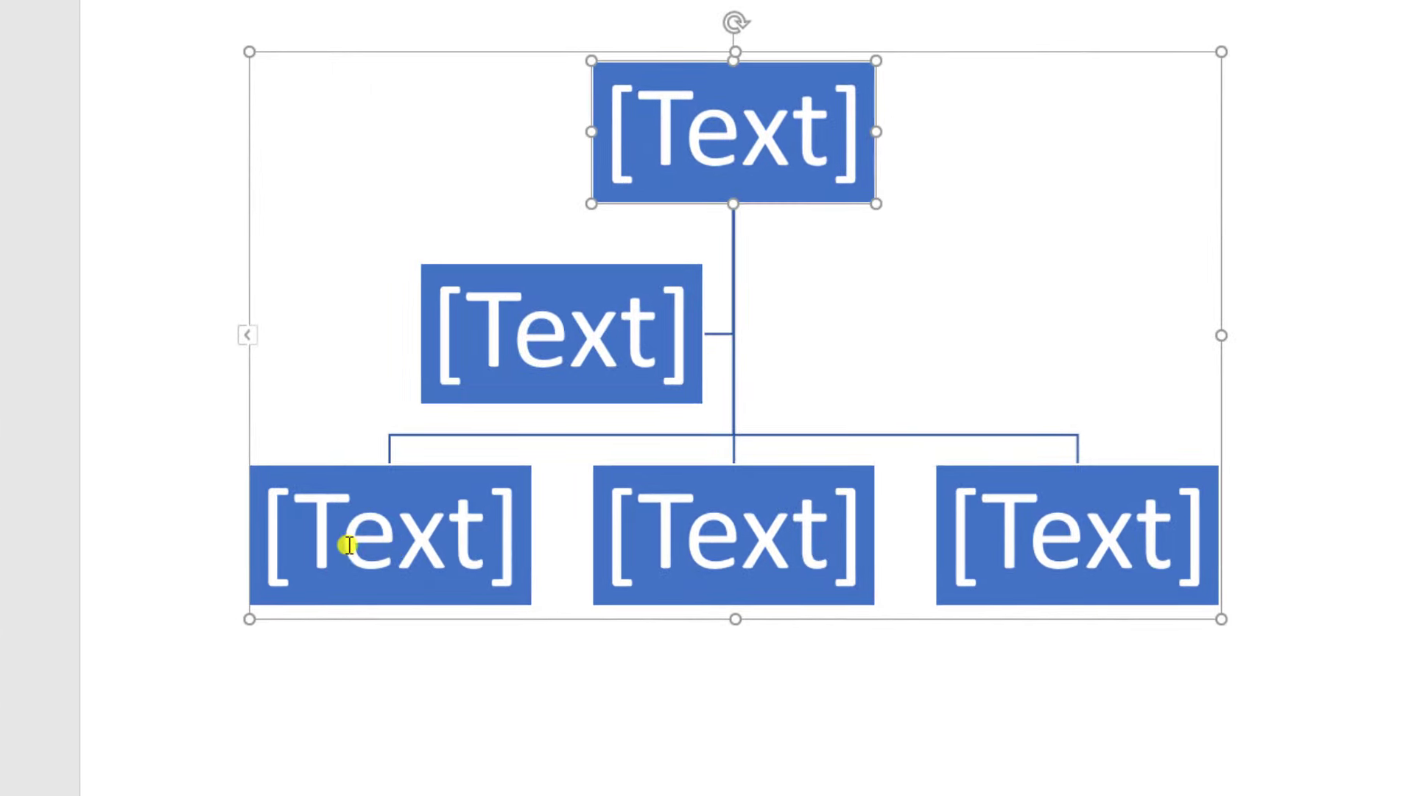
{"action": "left_click", "coordinate": [376, 541]}
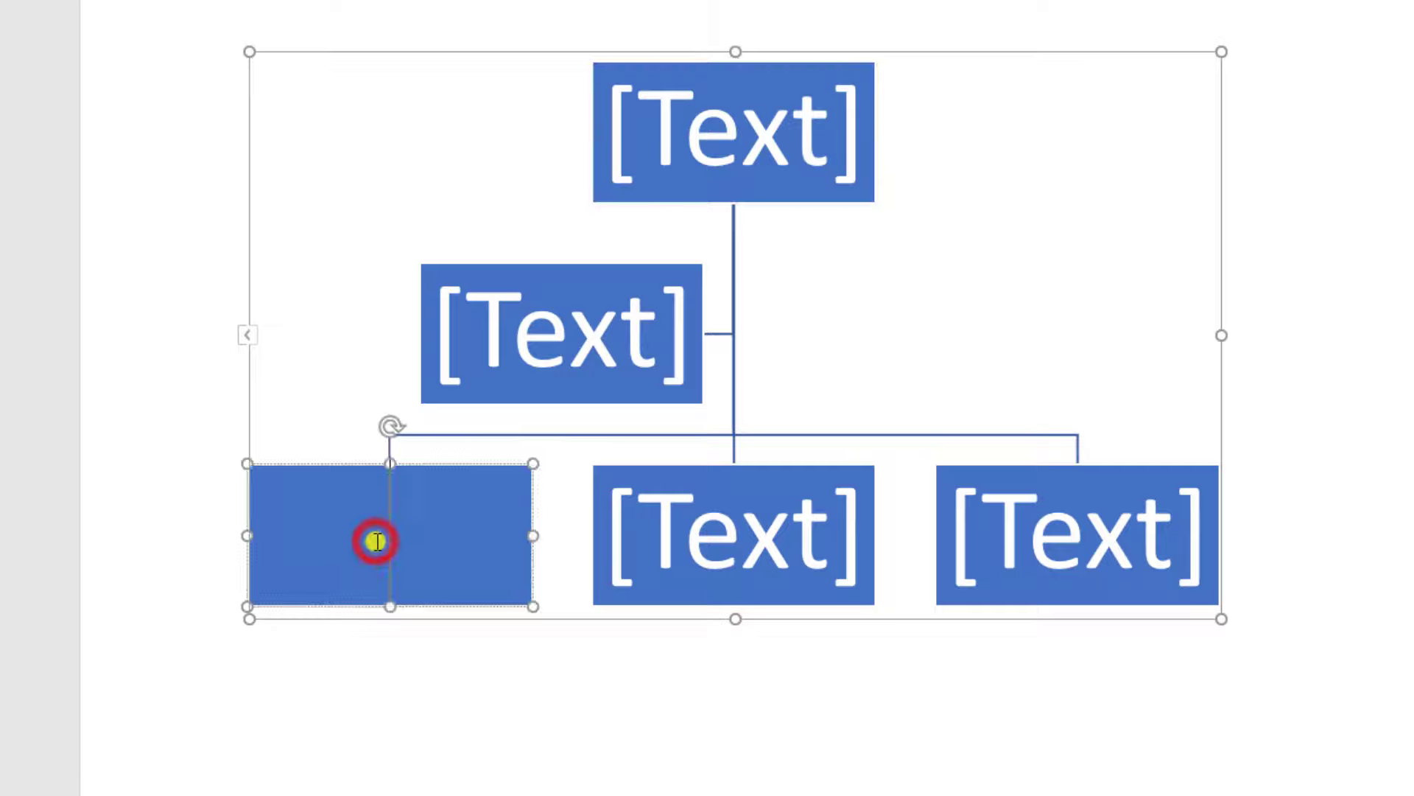
{"action": "right_click", "coordinate": [458, 528]}
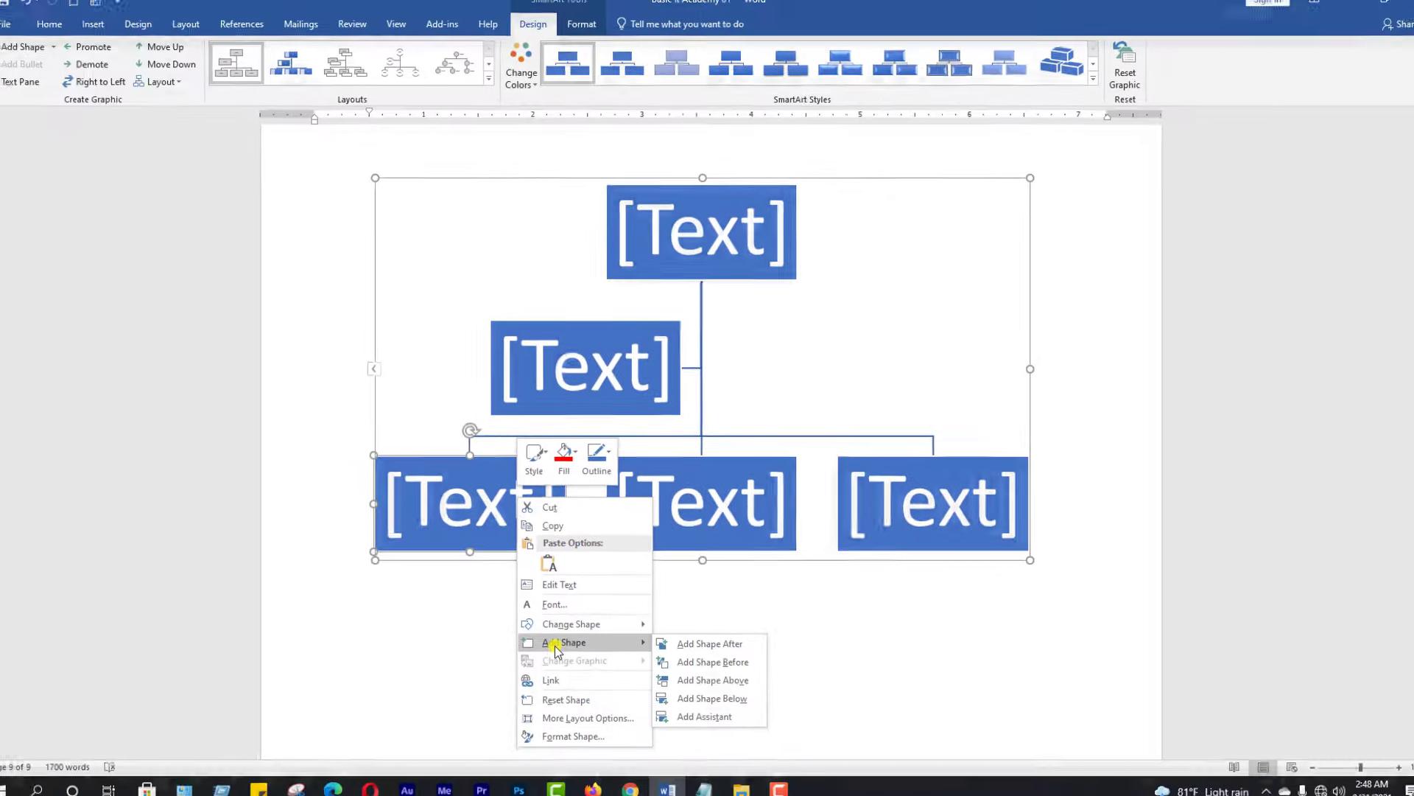
{"action": "mouse_move", "coordinate": [127, 554]}
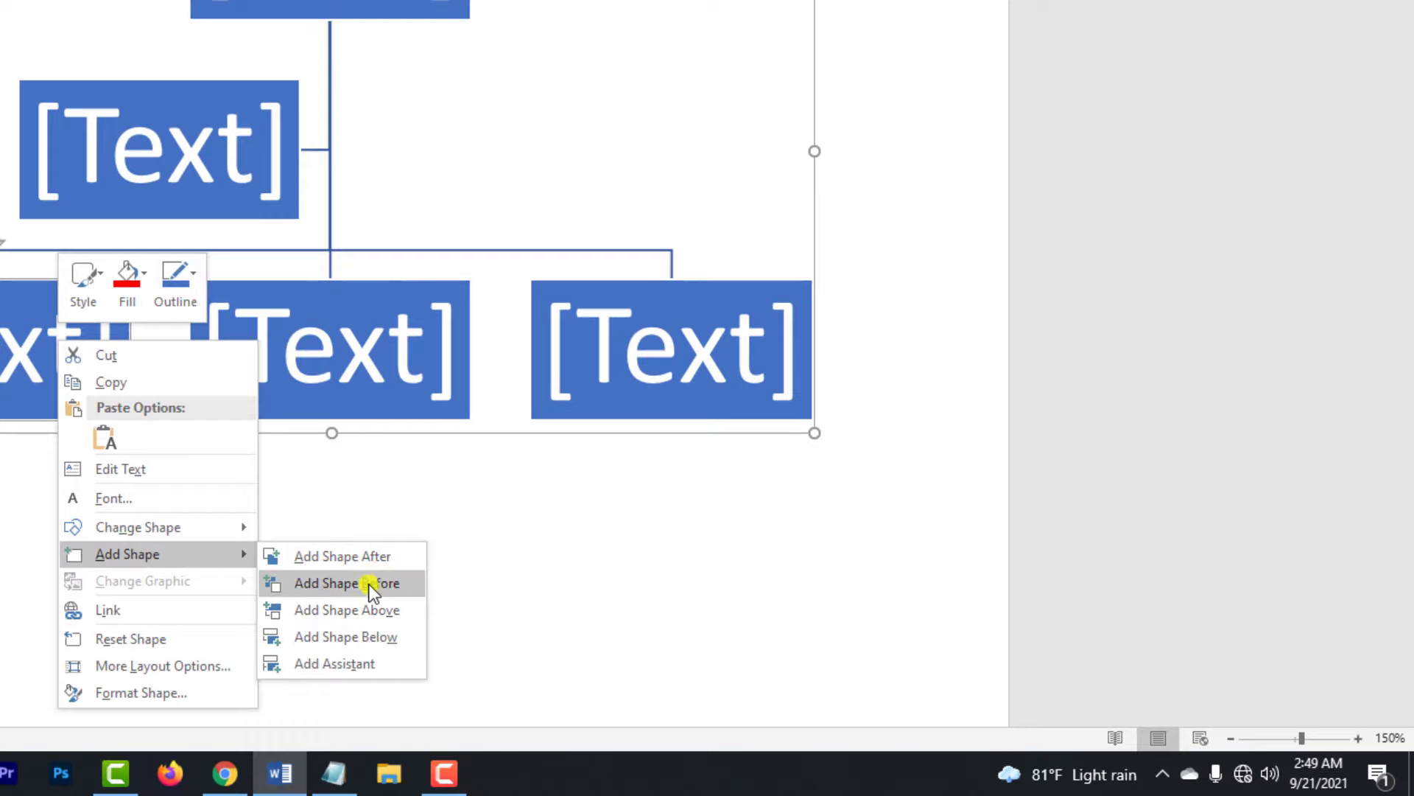
{"action": "left_click", "coordinate": [347, 558]}
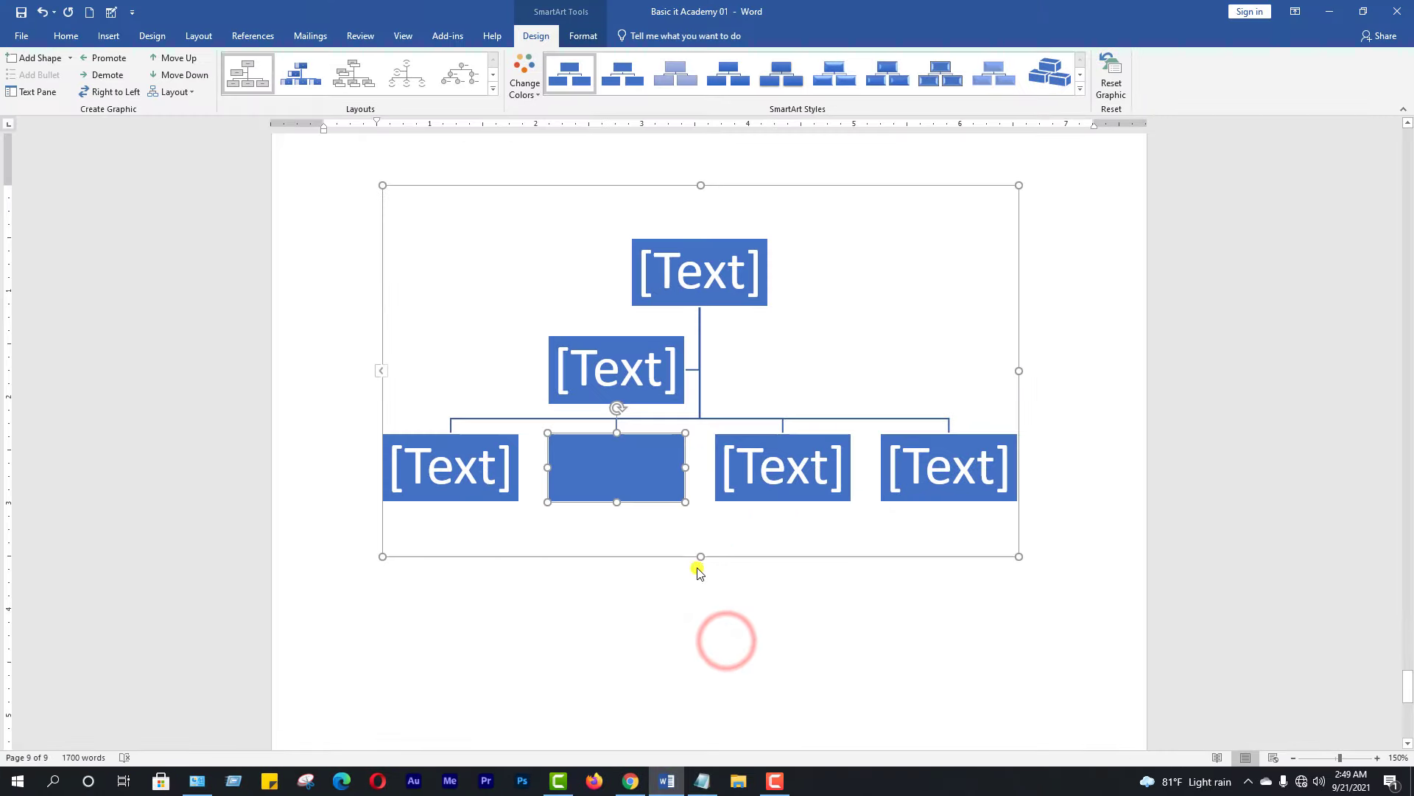
Add another blank box before the left bottom-row box.
{"action": "right_click", "coordinate": [464, 456]}
{"action": "mouse_move", "coordinate": [511, 615]}
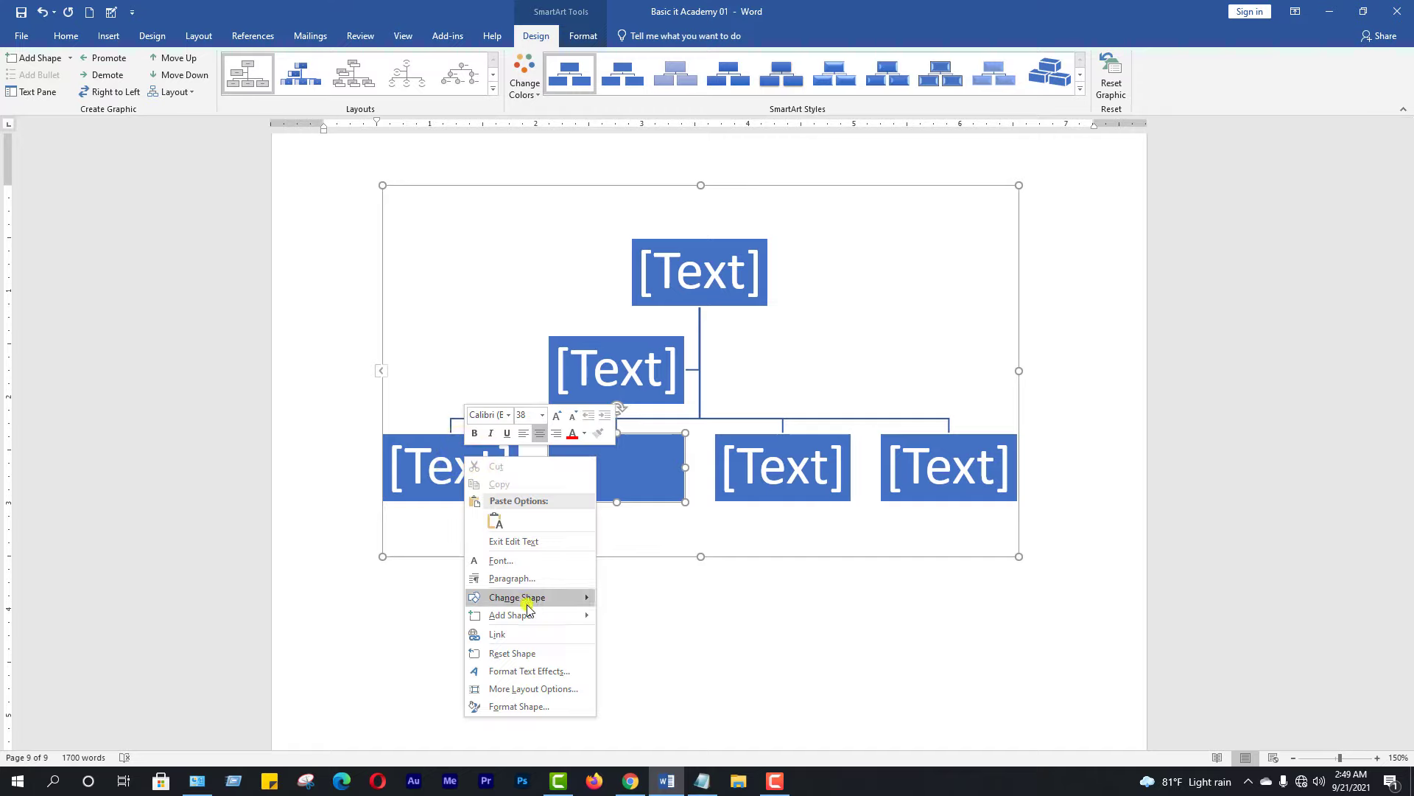
{"action": "left_click", "coordinate": [645, 633]}
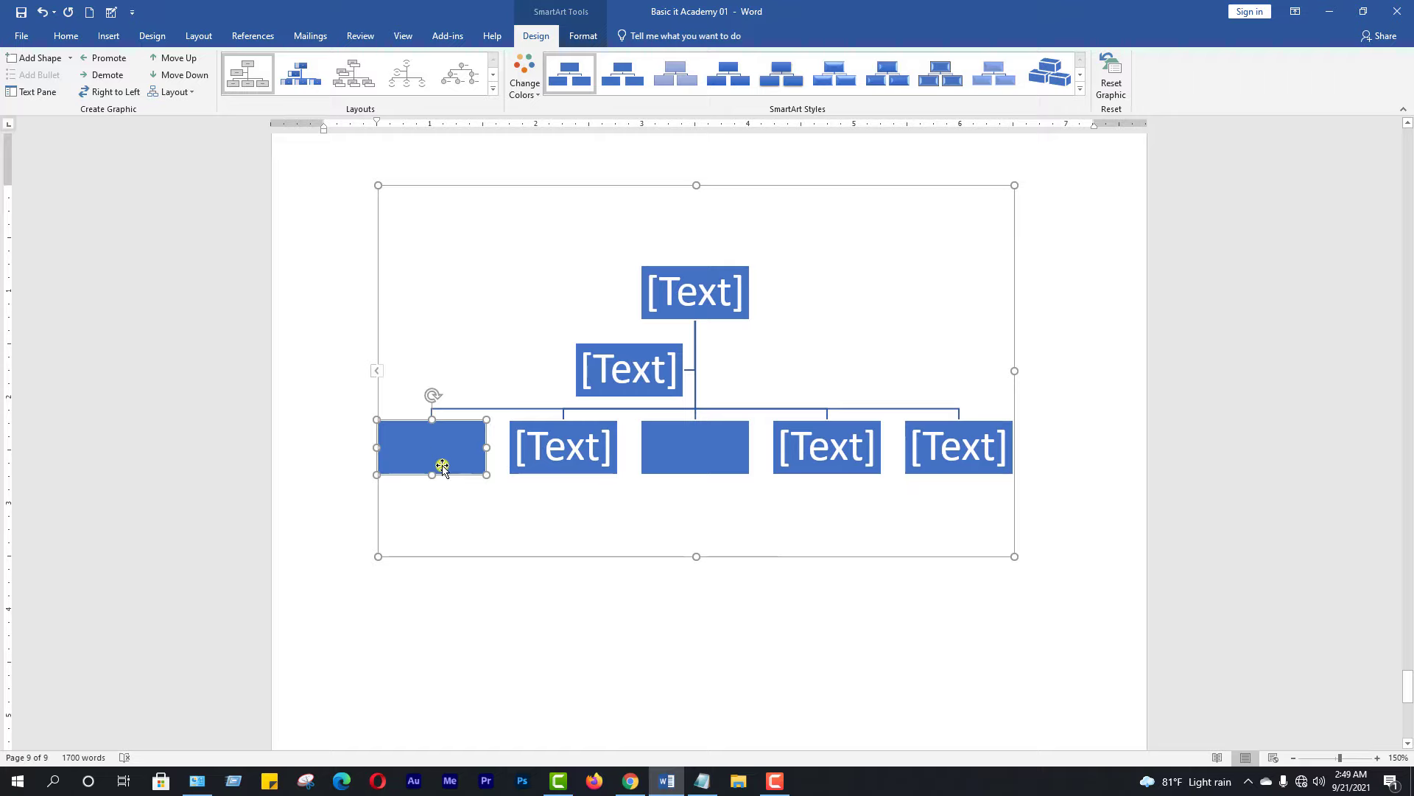
{"action": "right_click", "coordinate": [433, 445]}
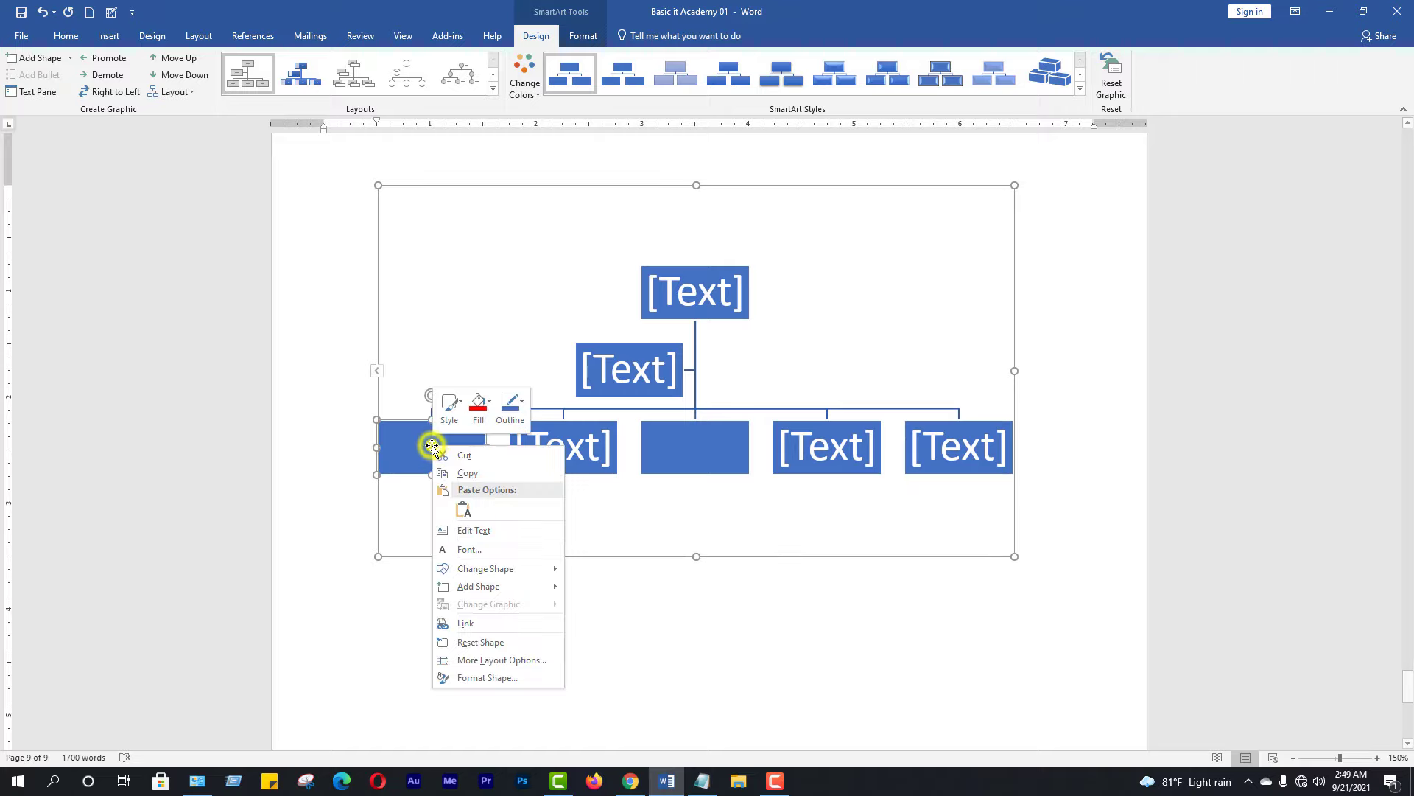
{"action": "mouse_move", "coordinate": [639, 516]}
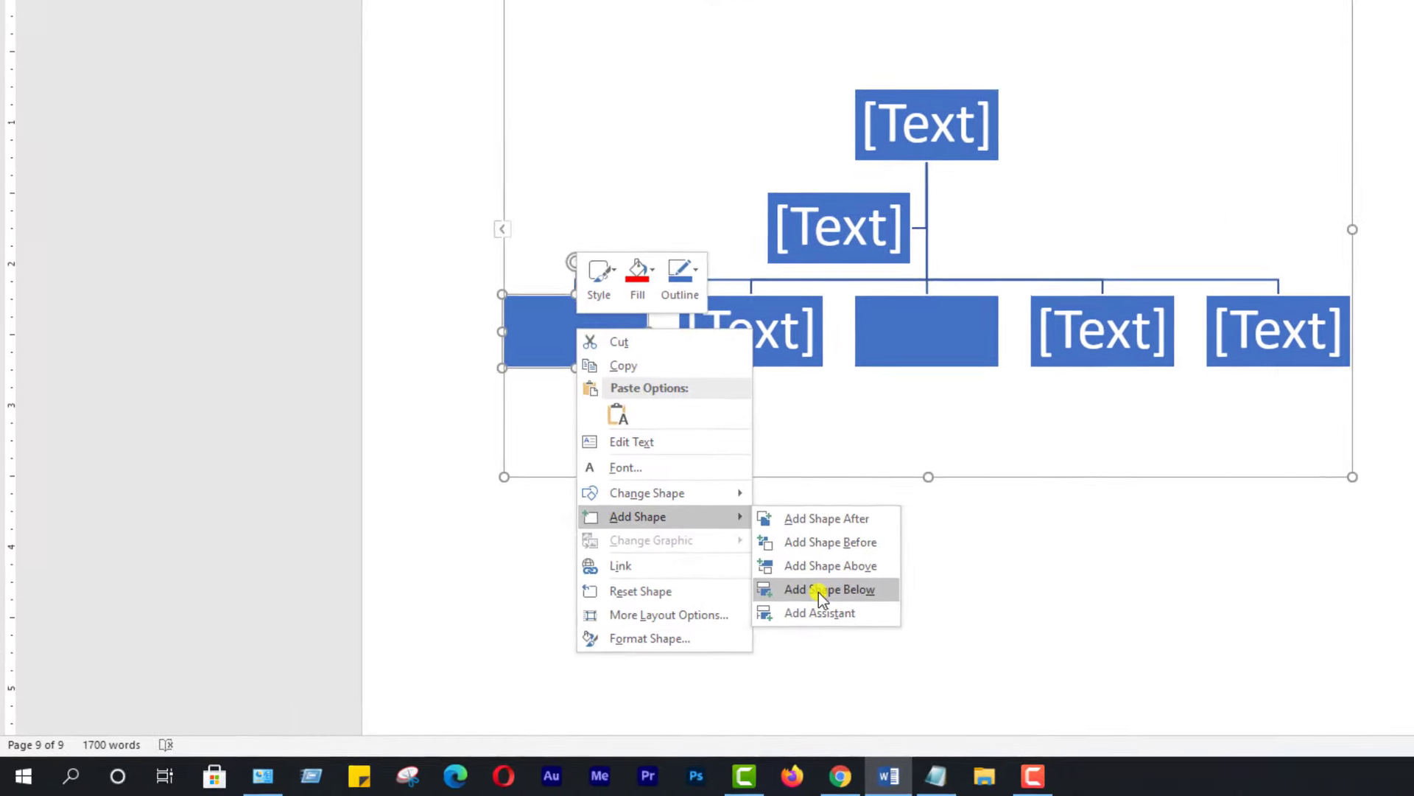
Add a child box under the leftmost bottom box and a blank box above the rightmost.
{"action": "left_click", "coordinate": [847, 589]}
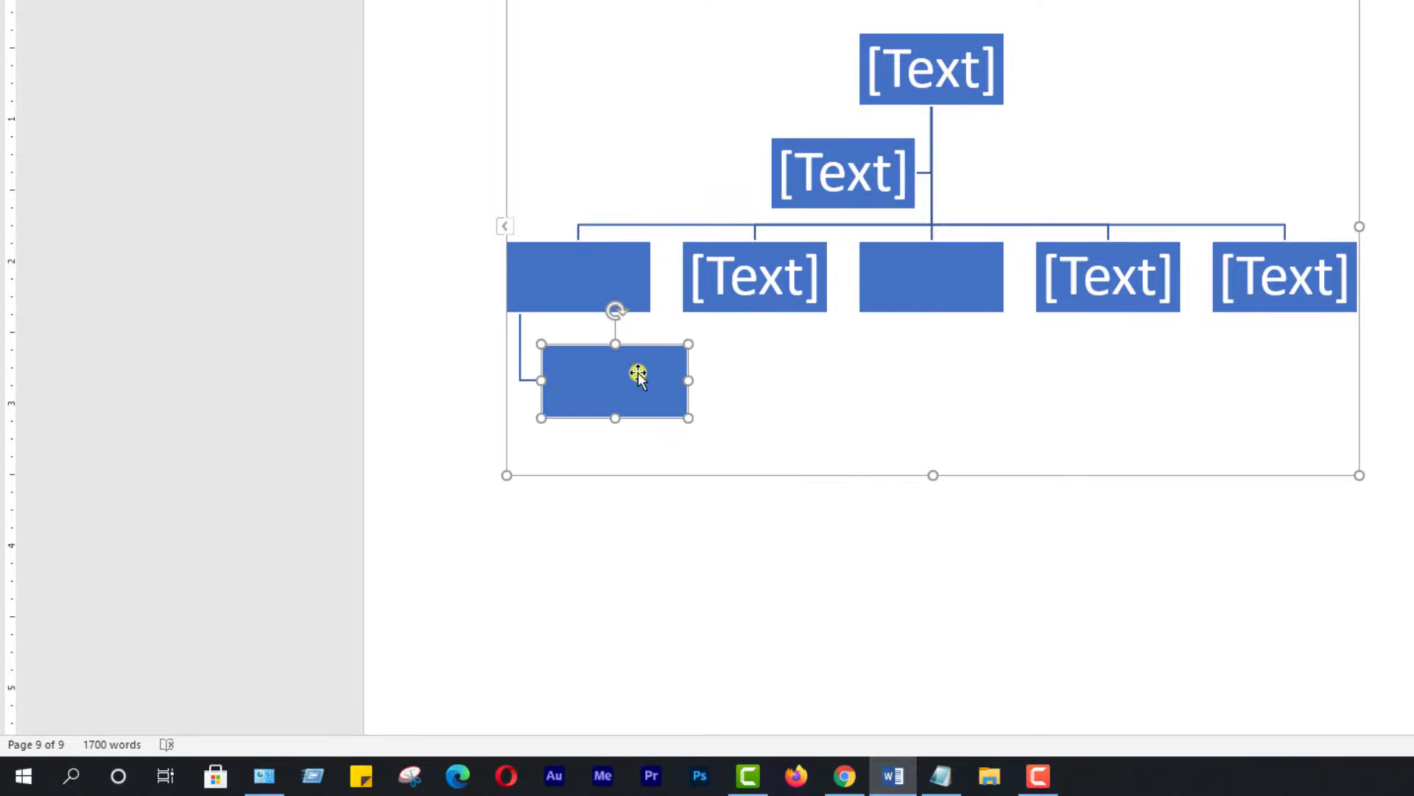
{"action": "right_click", "coordinate": [1274, 280]}
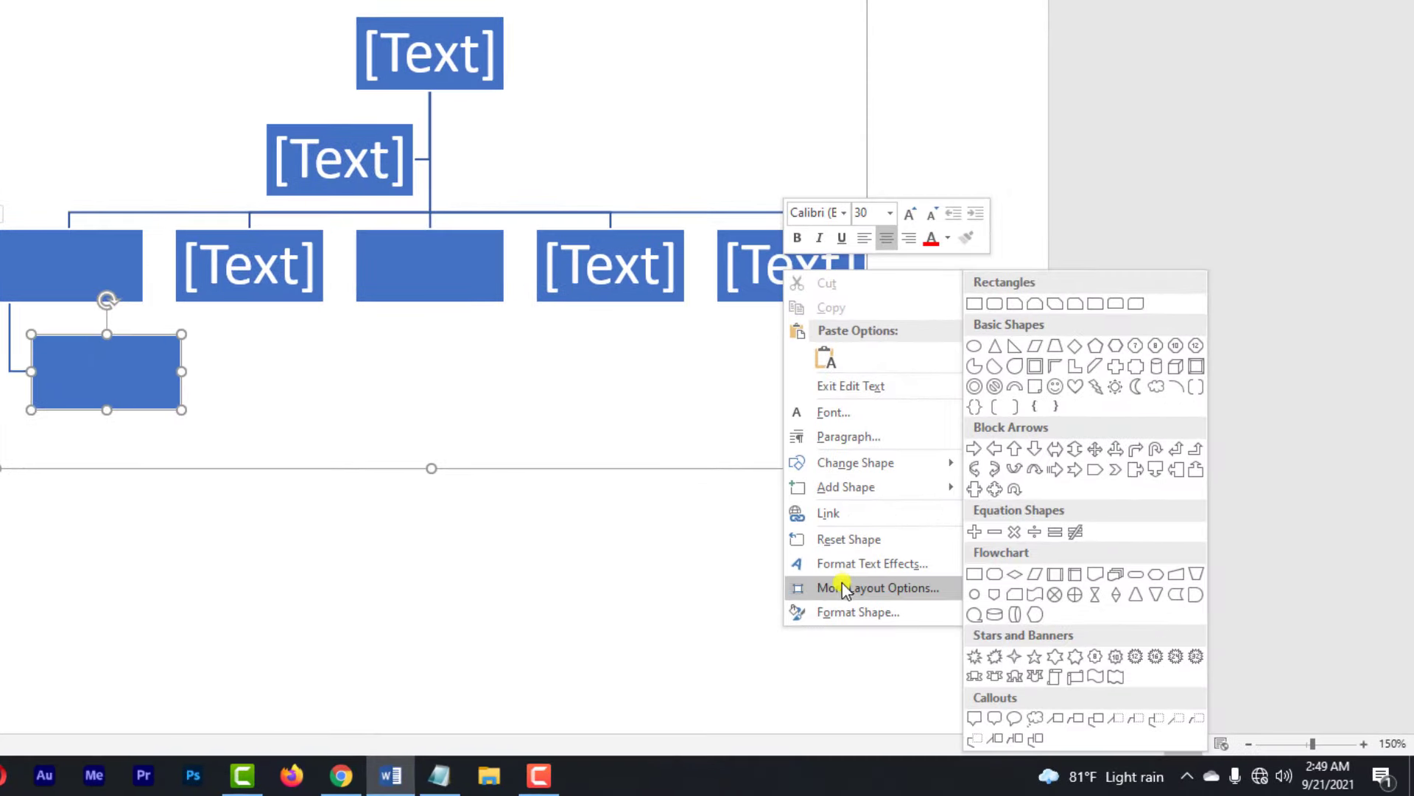
{"action": "mouse_move", "coordinate": [846, 488]}
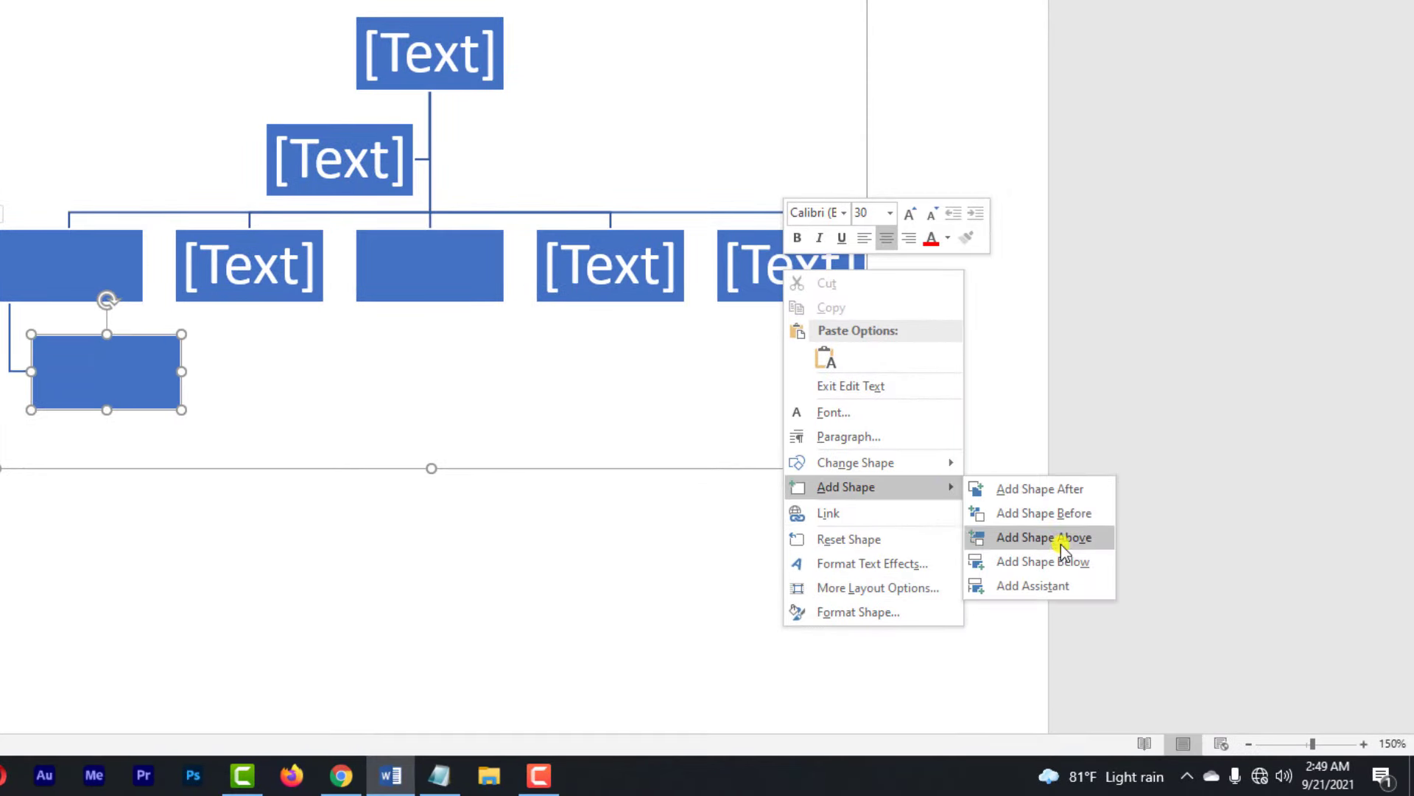
{"action": "left_click", "coordinate": [1061, 563]}
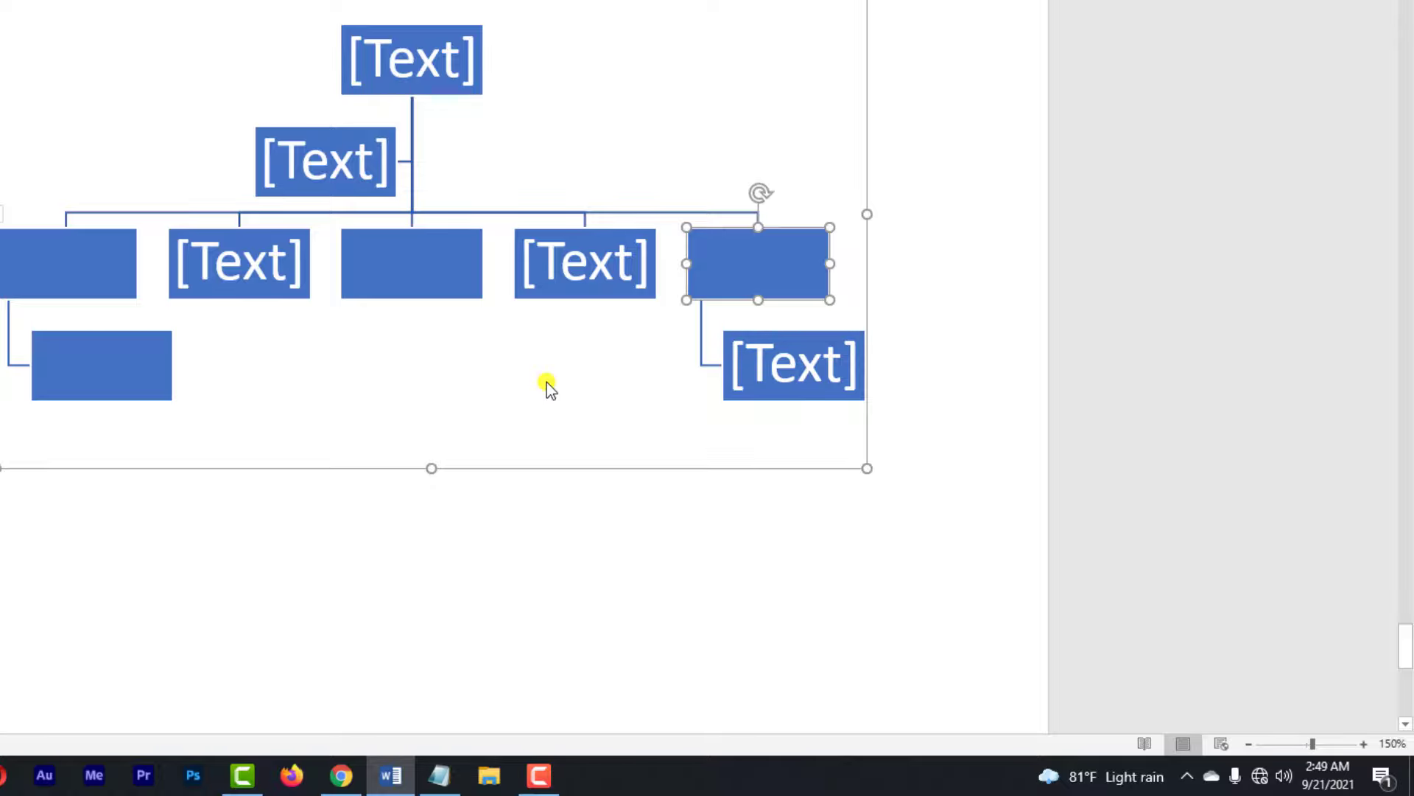
Delete the rightmost box's old [Text] child and add a child box under the middle box.
{"action": "left_click", "coordinate": [800, 331]}
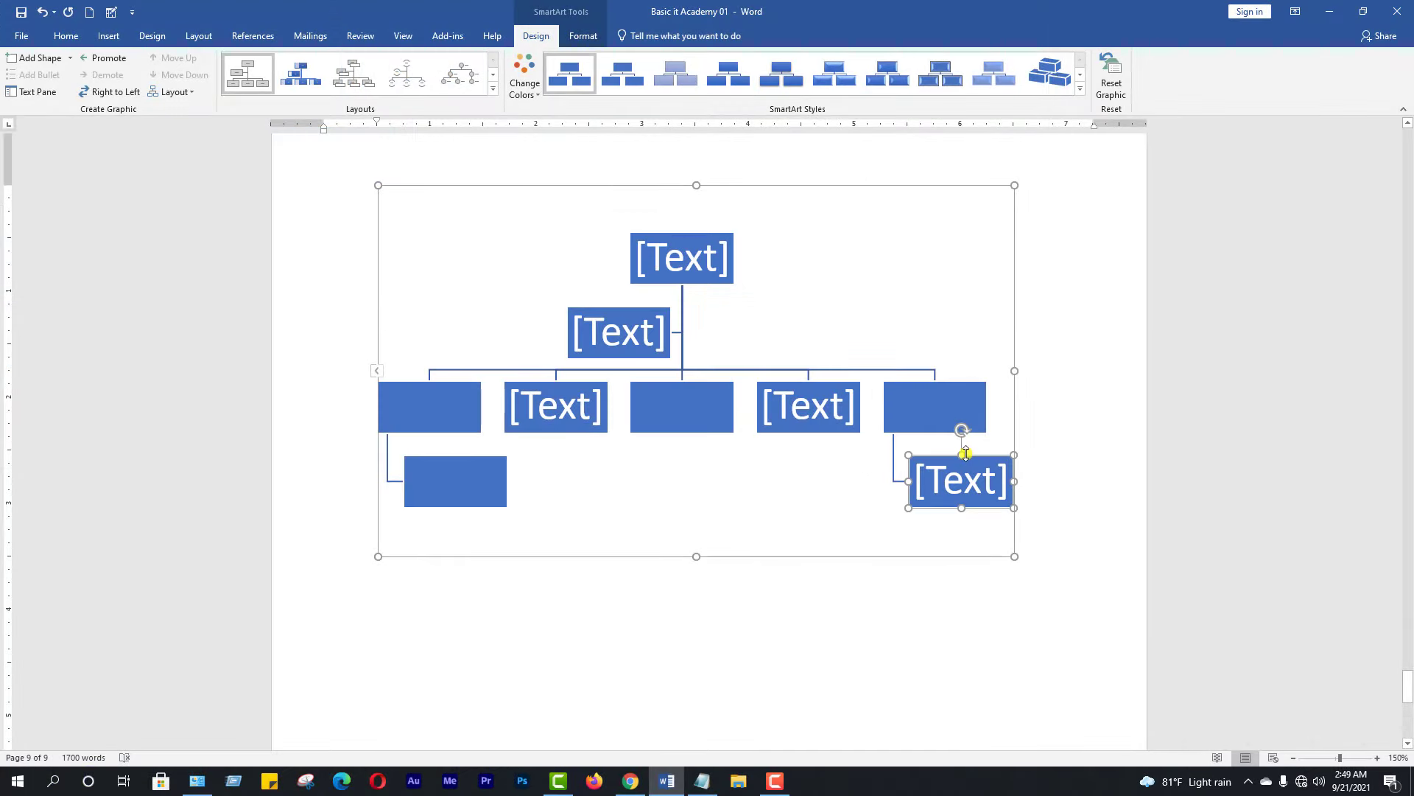
{"action": "key", "text": "Delete"}
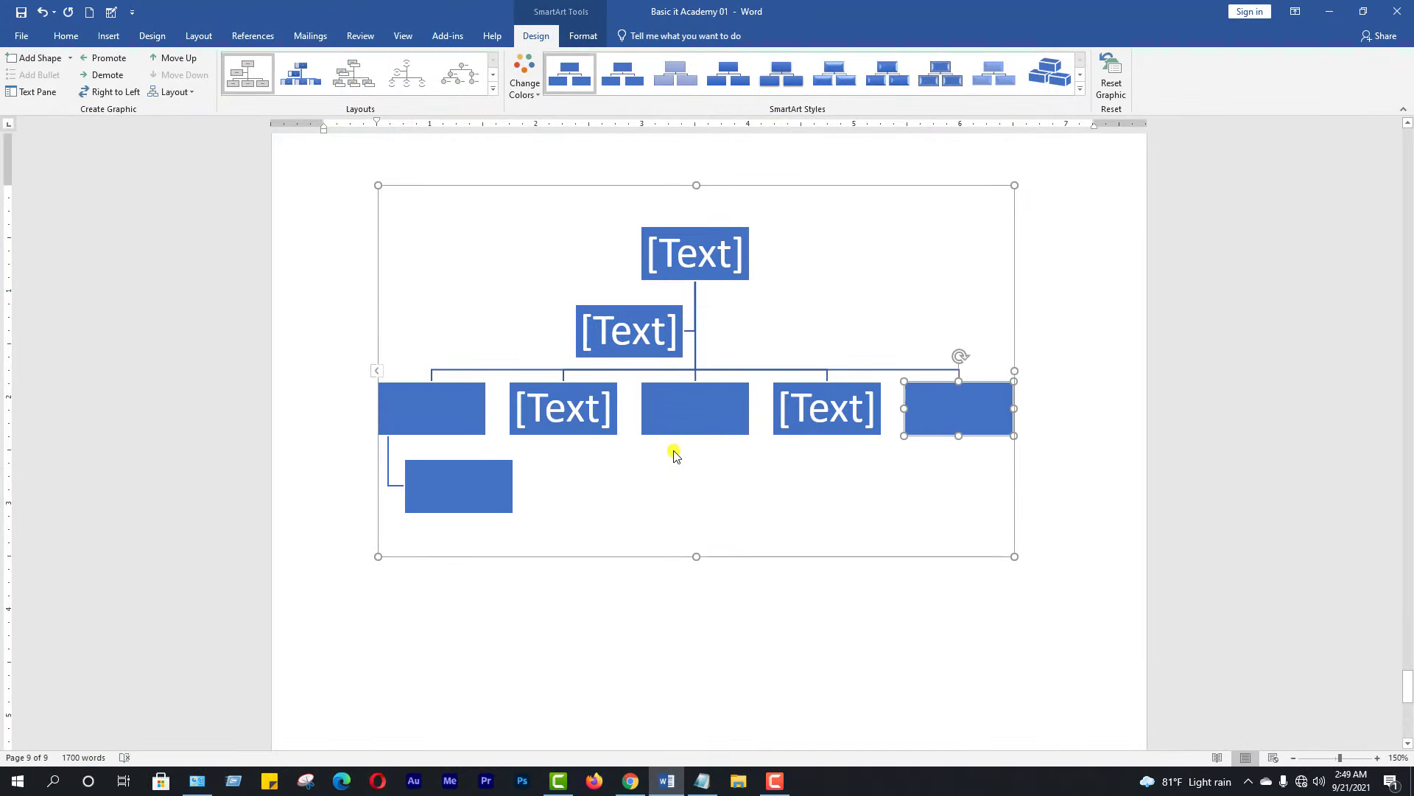
{"action": "right_click", "coordinate": [696, 410]}
{"action": "mouse_move", "coordinate": [741, 549]}
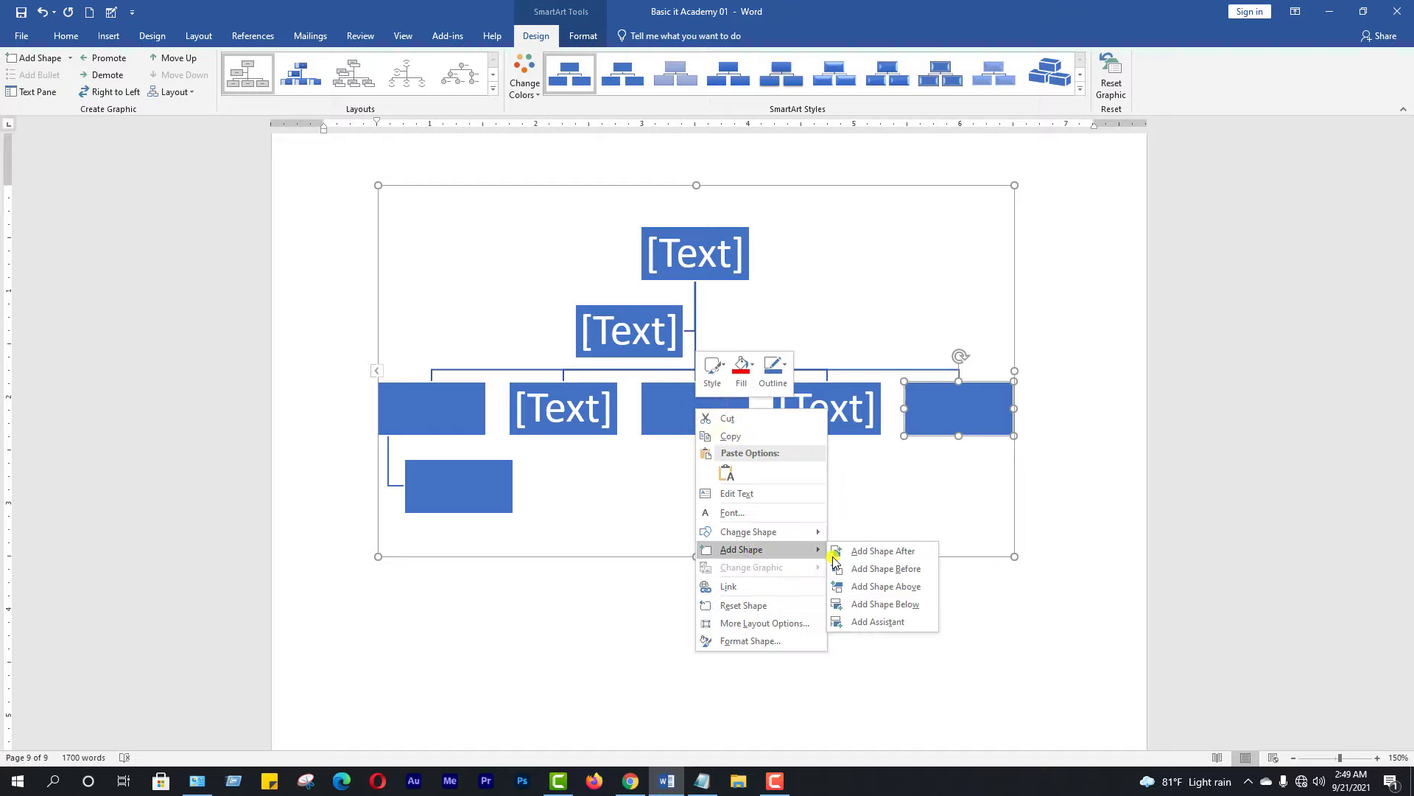
{"action": "left_click", "coordinate": [890, 603]}
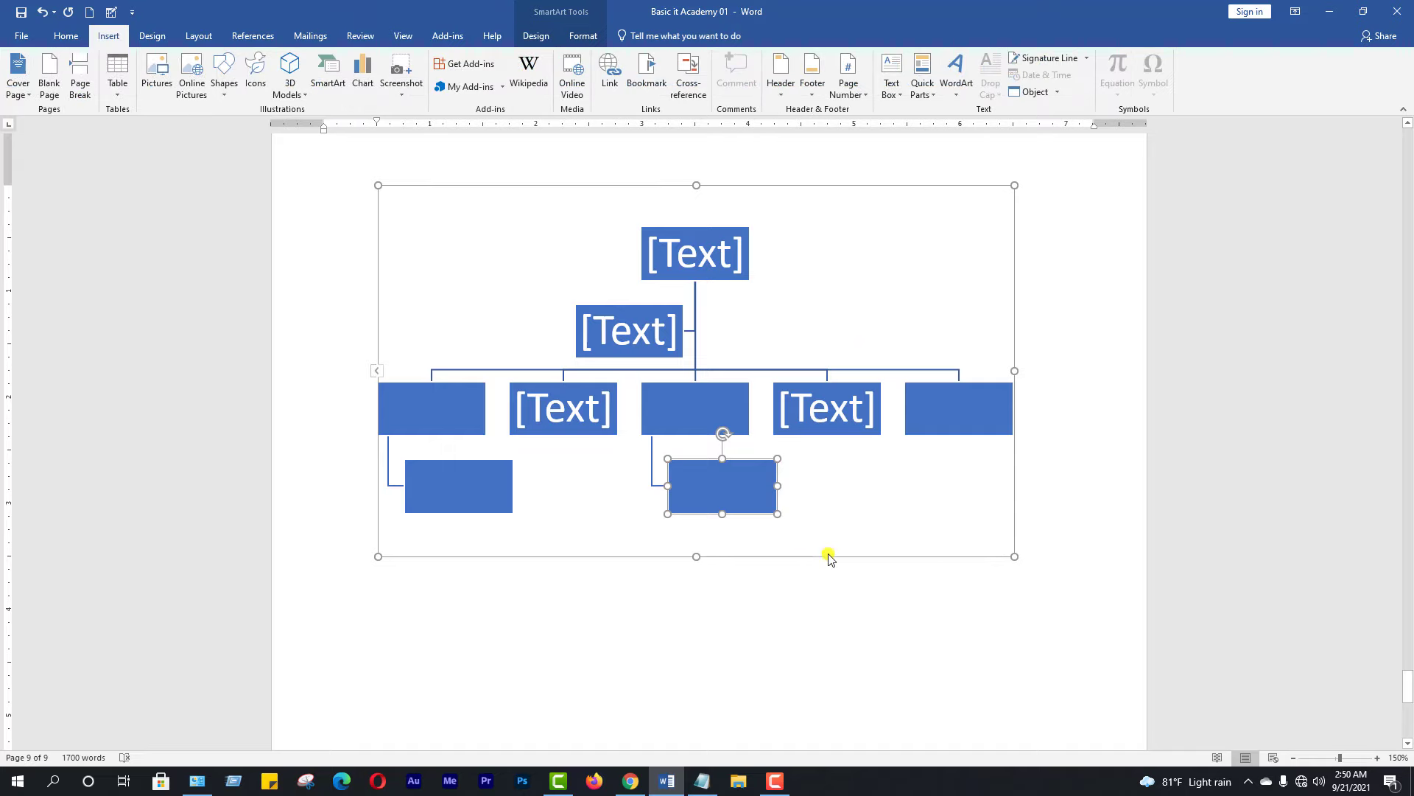
{"action": "scroll", "coordinate": [833, 558], "scroll_direction": "up", "scroll_amount": 3}
{"action": "scroll", "coordinate": [836, 556], "scroll_direction": "up", "scroll_amount": 4}
{"action": "scroll", "coordinate": [837, 554], "scroll_direction": "up", "scroll_amount": 2}
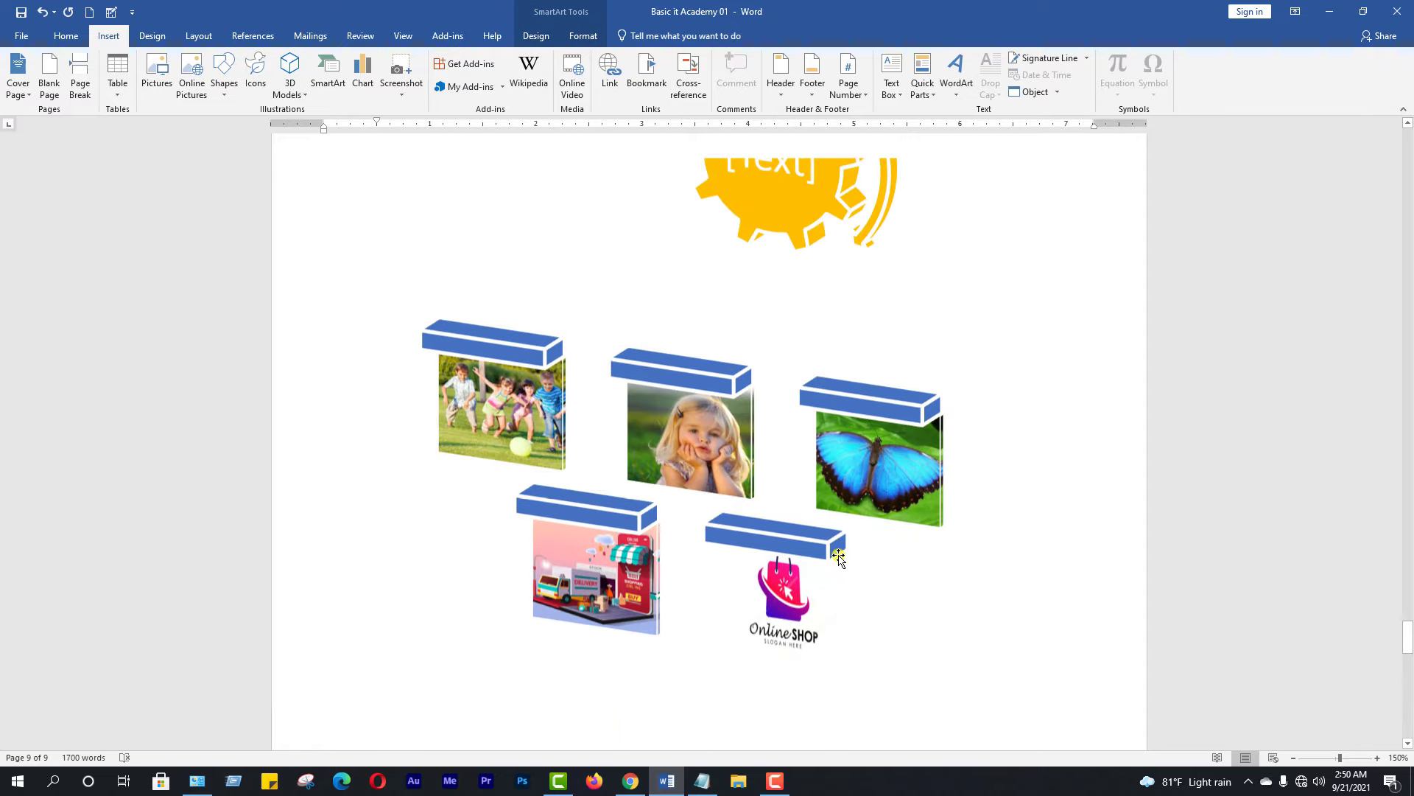
{"action": "scroll", "coordinate": [840, 554], "scroll_direction": "up", "scroll_amount": 3}
{"action": "scroll", "coordinate": [840, 554], "scroll_direction": "up", "scroll_amount": 4}
{"action": "scroll", "coordinate": [840, 554], "scroll_direction": "up", "scroll_amount": 8}
{"action": "scroll", "coordinate": [839, 554], "scroll_direction": "up", "scroll_amount": 5}
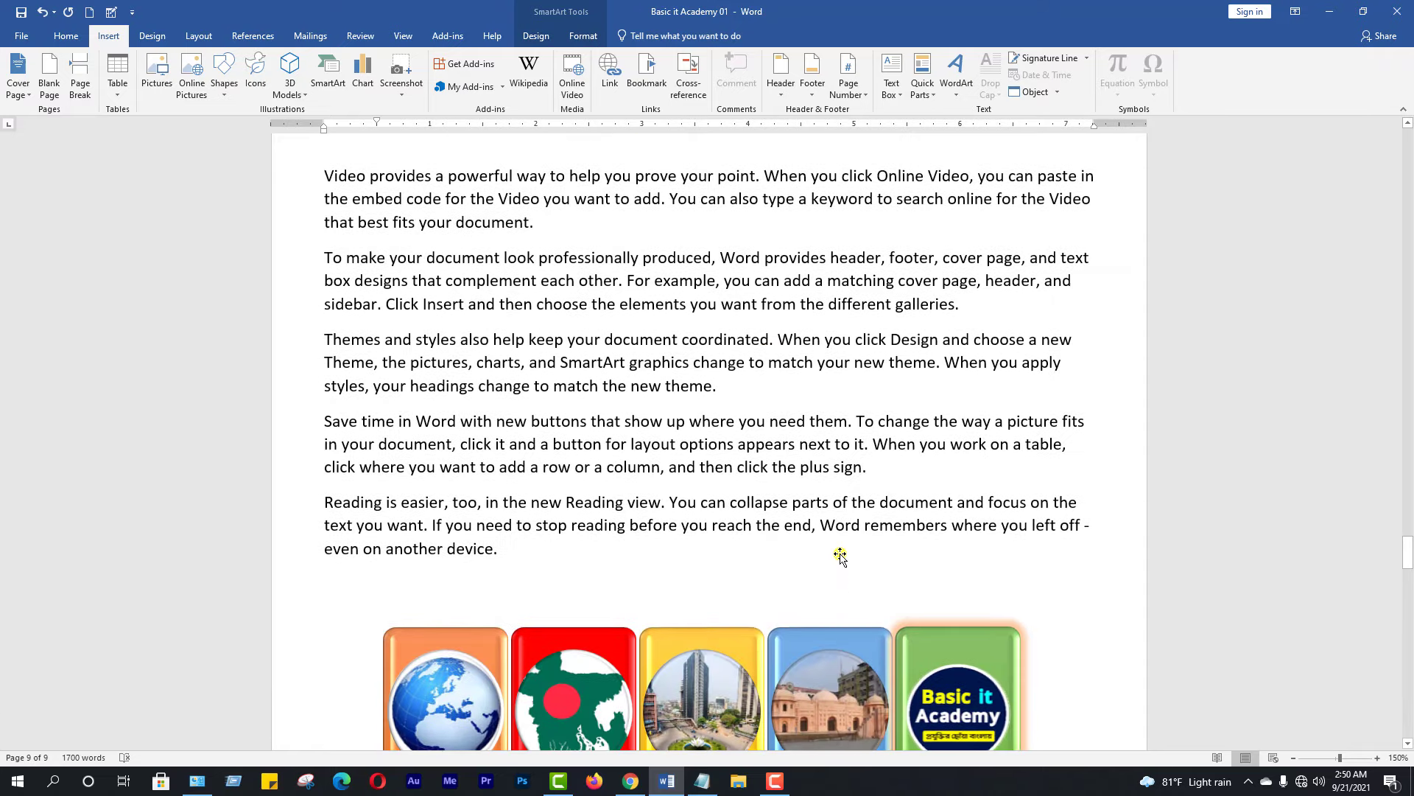
{"action": "scroll", "coordinate": [840, 554], "scroll_direction": "down", "scroll_amount": 5}
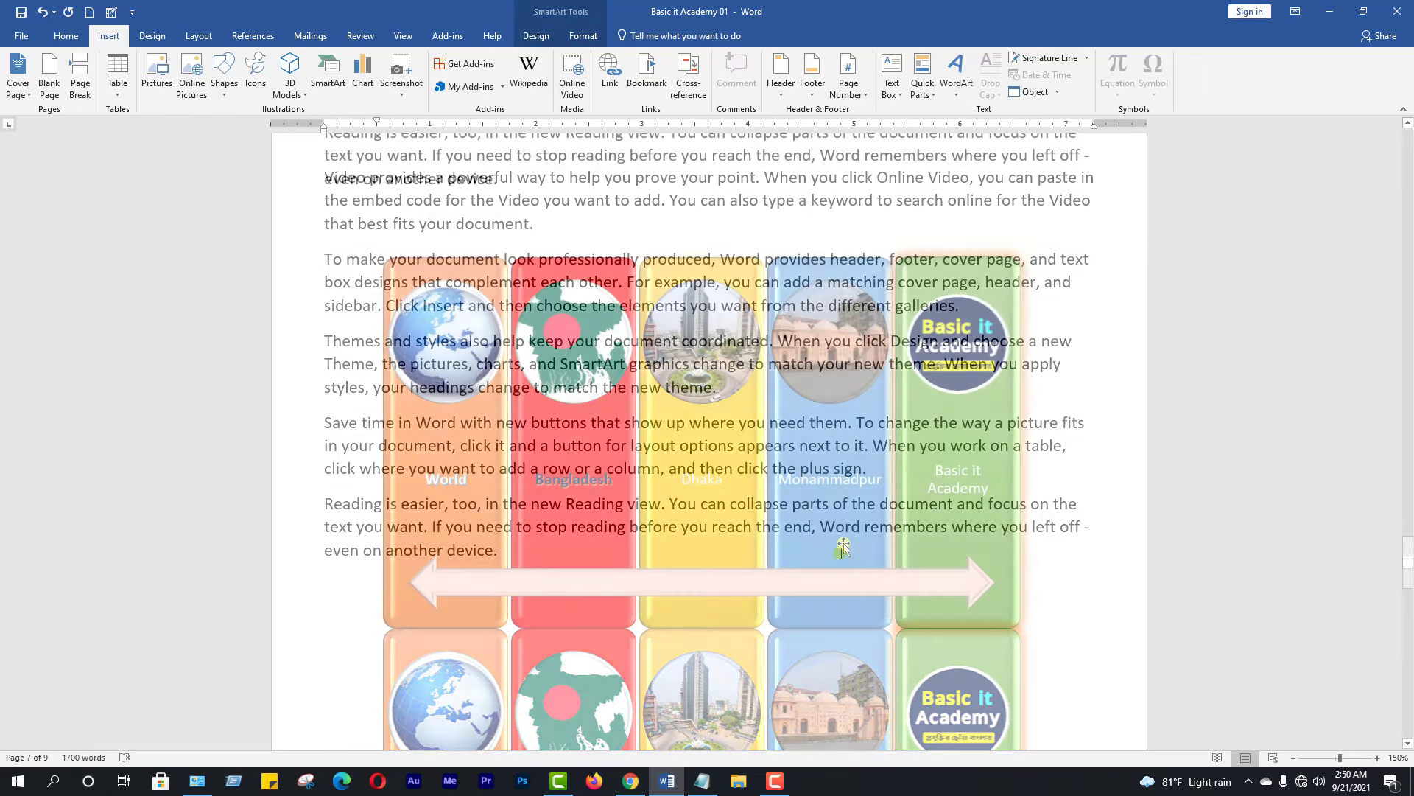